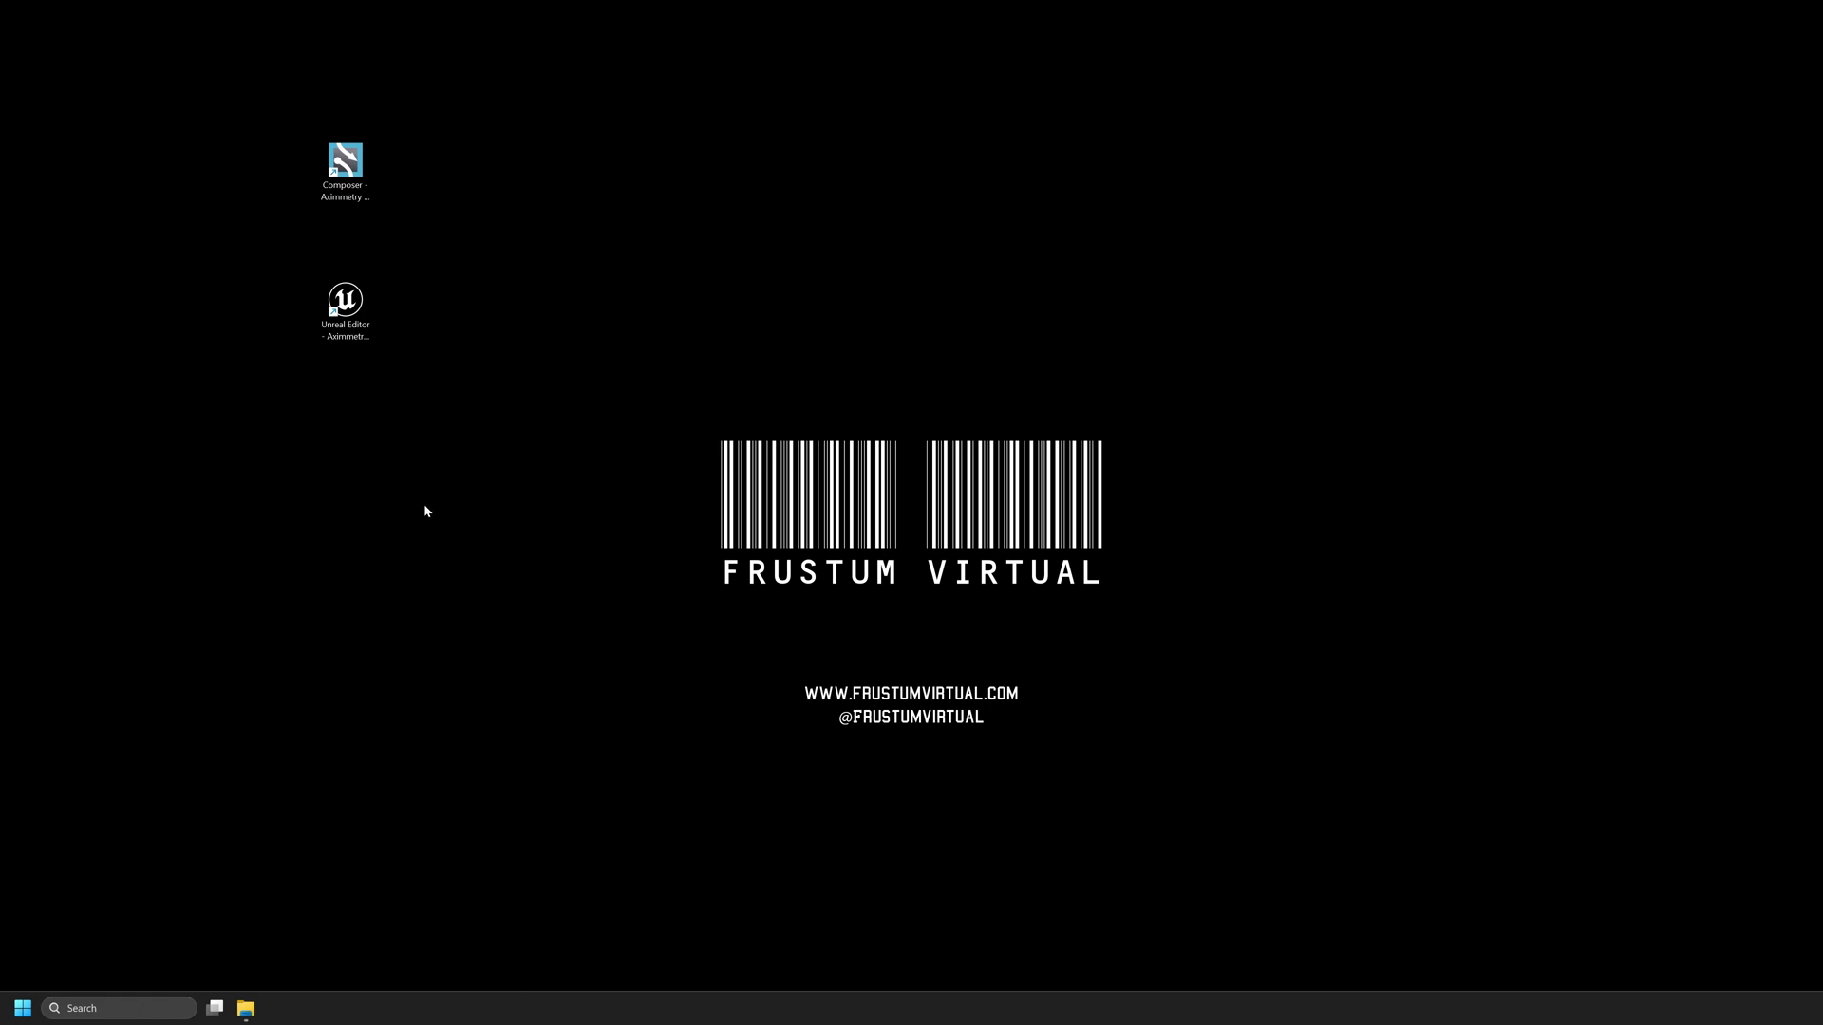
# Launch Unreal Editor for Aximmetry and open a copy of the LivingRoomSET04 project from D:\UnrealProjects.
pyautogui.doubleClick(347, 303)
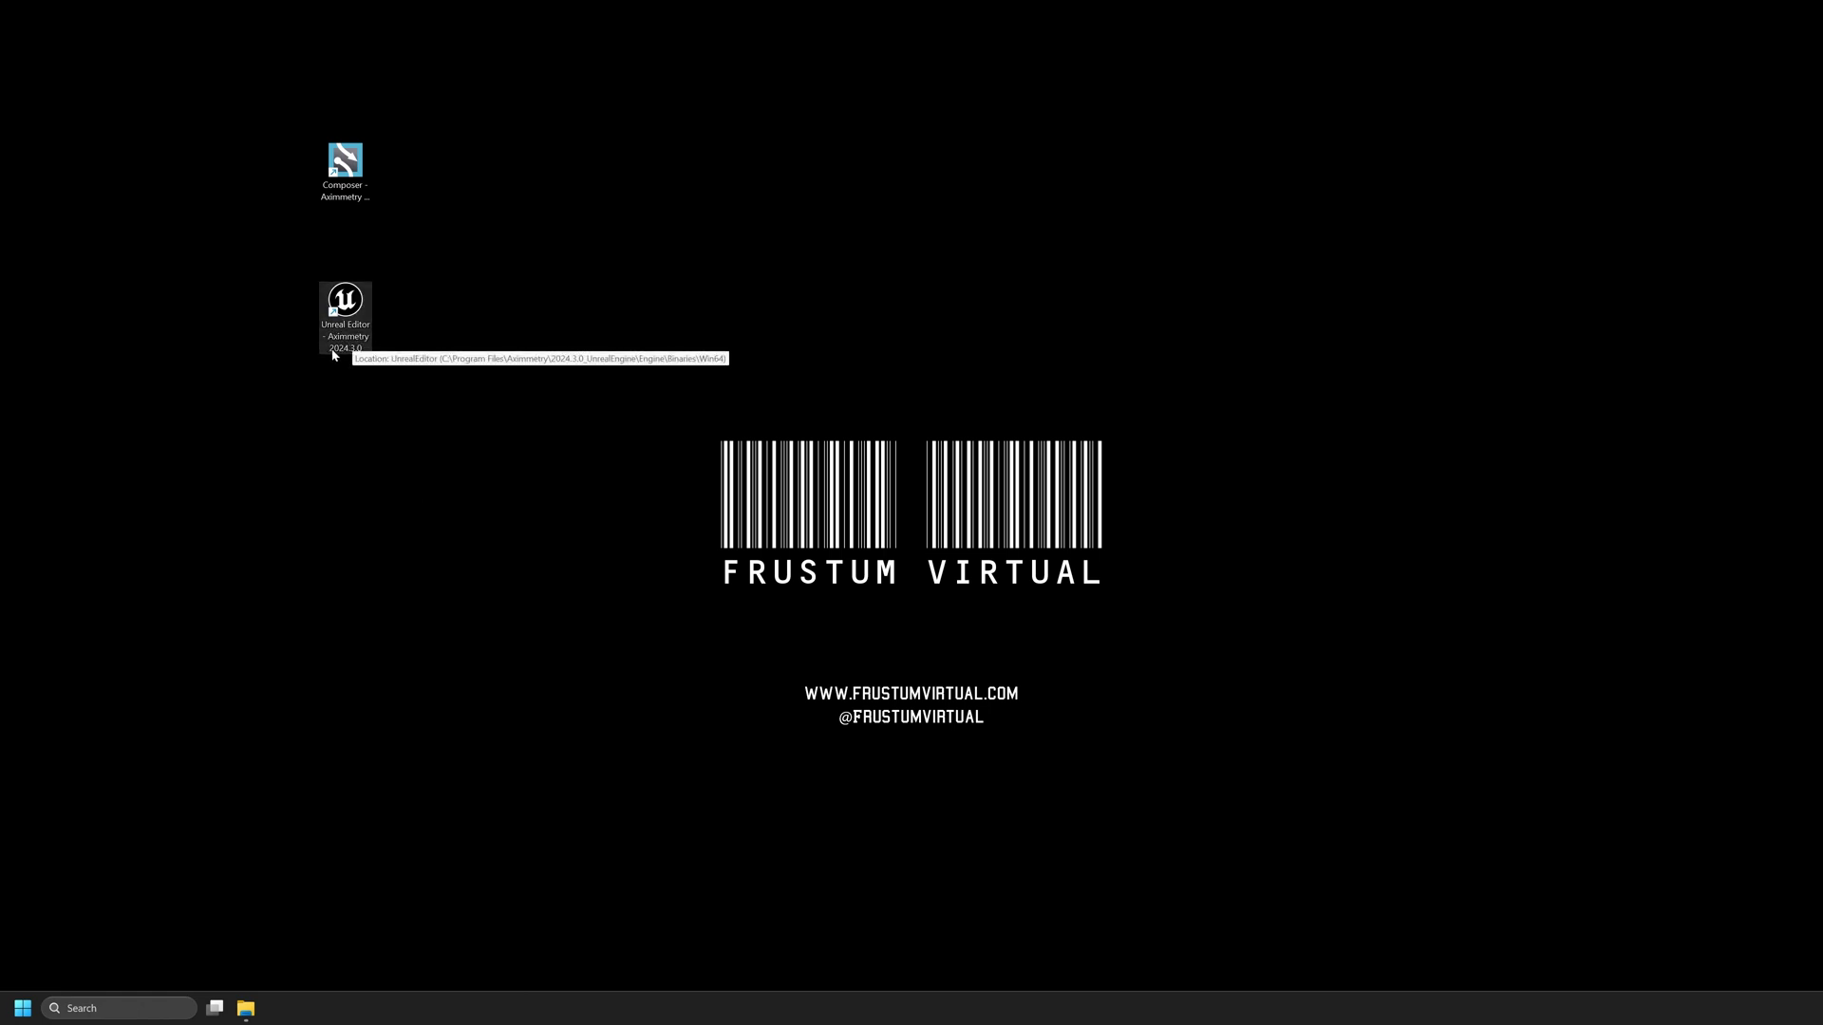
pyautogui.doubleClick(349, 302)
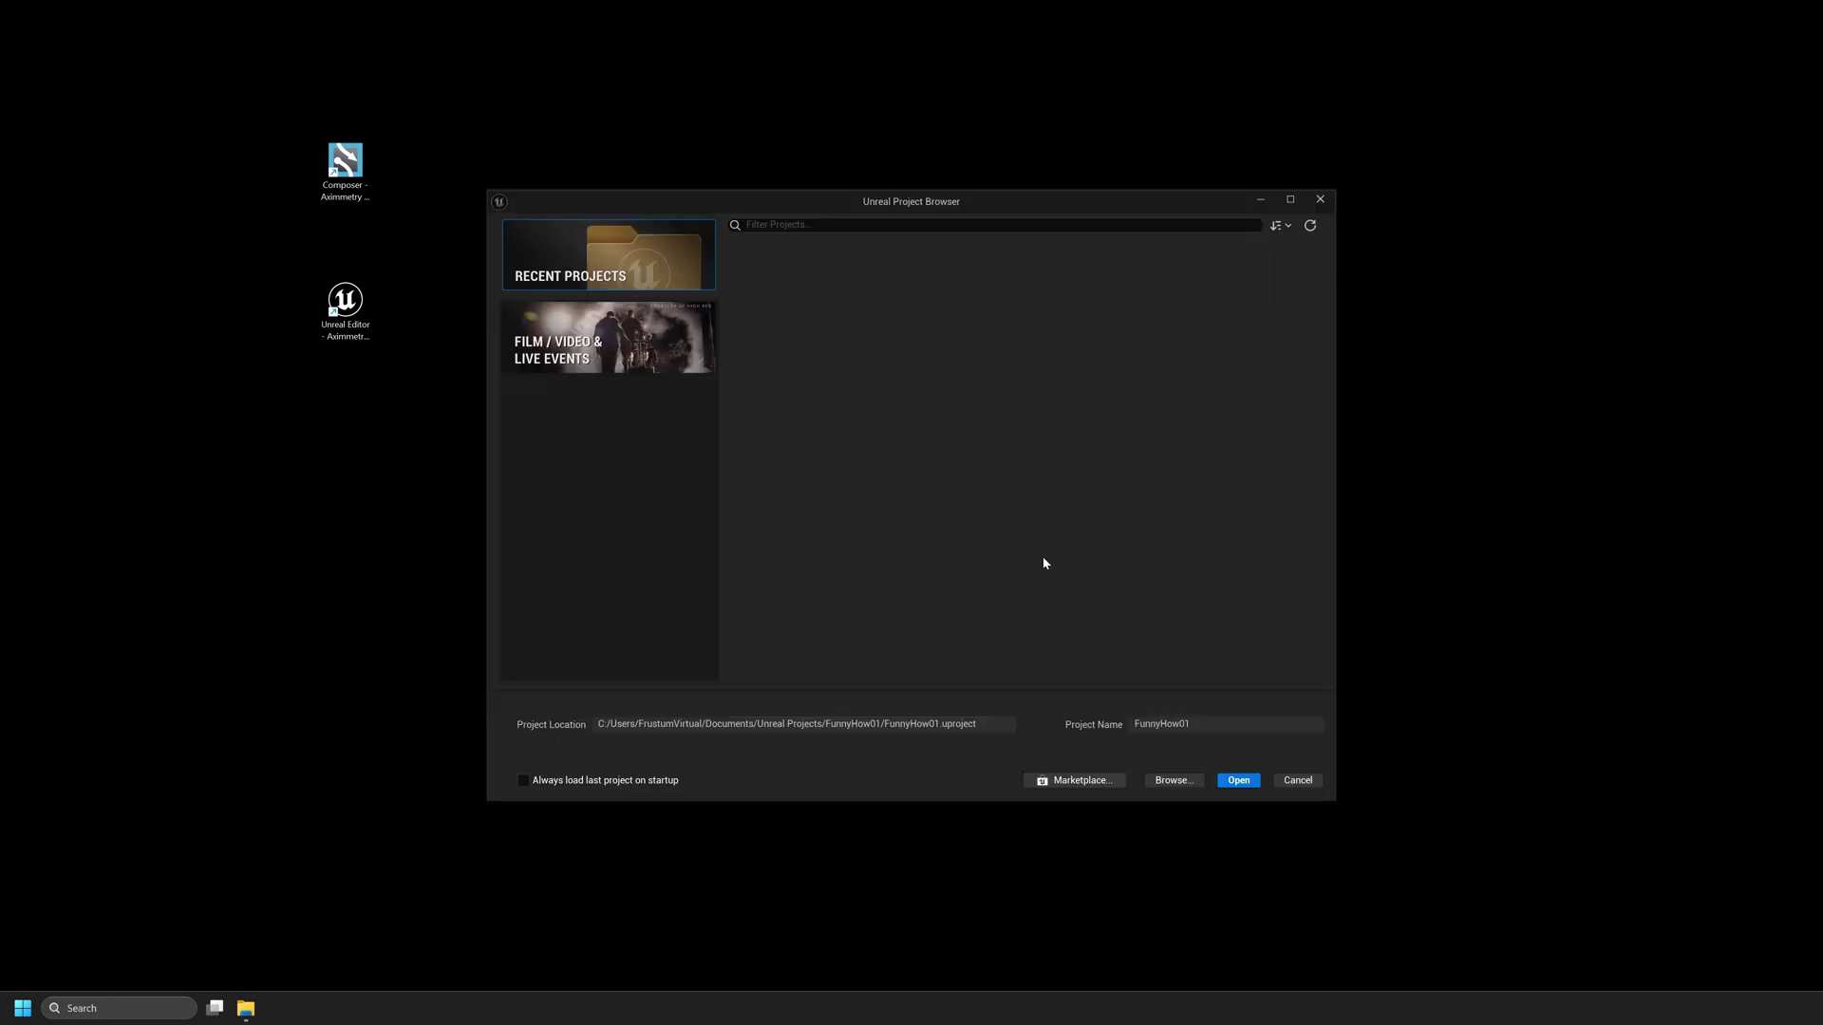
pyautogui.click(1177, 784)
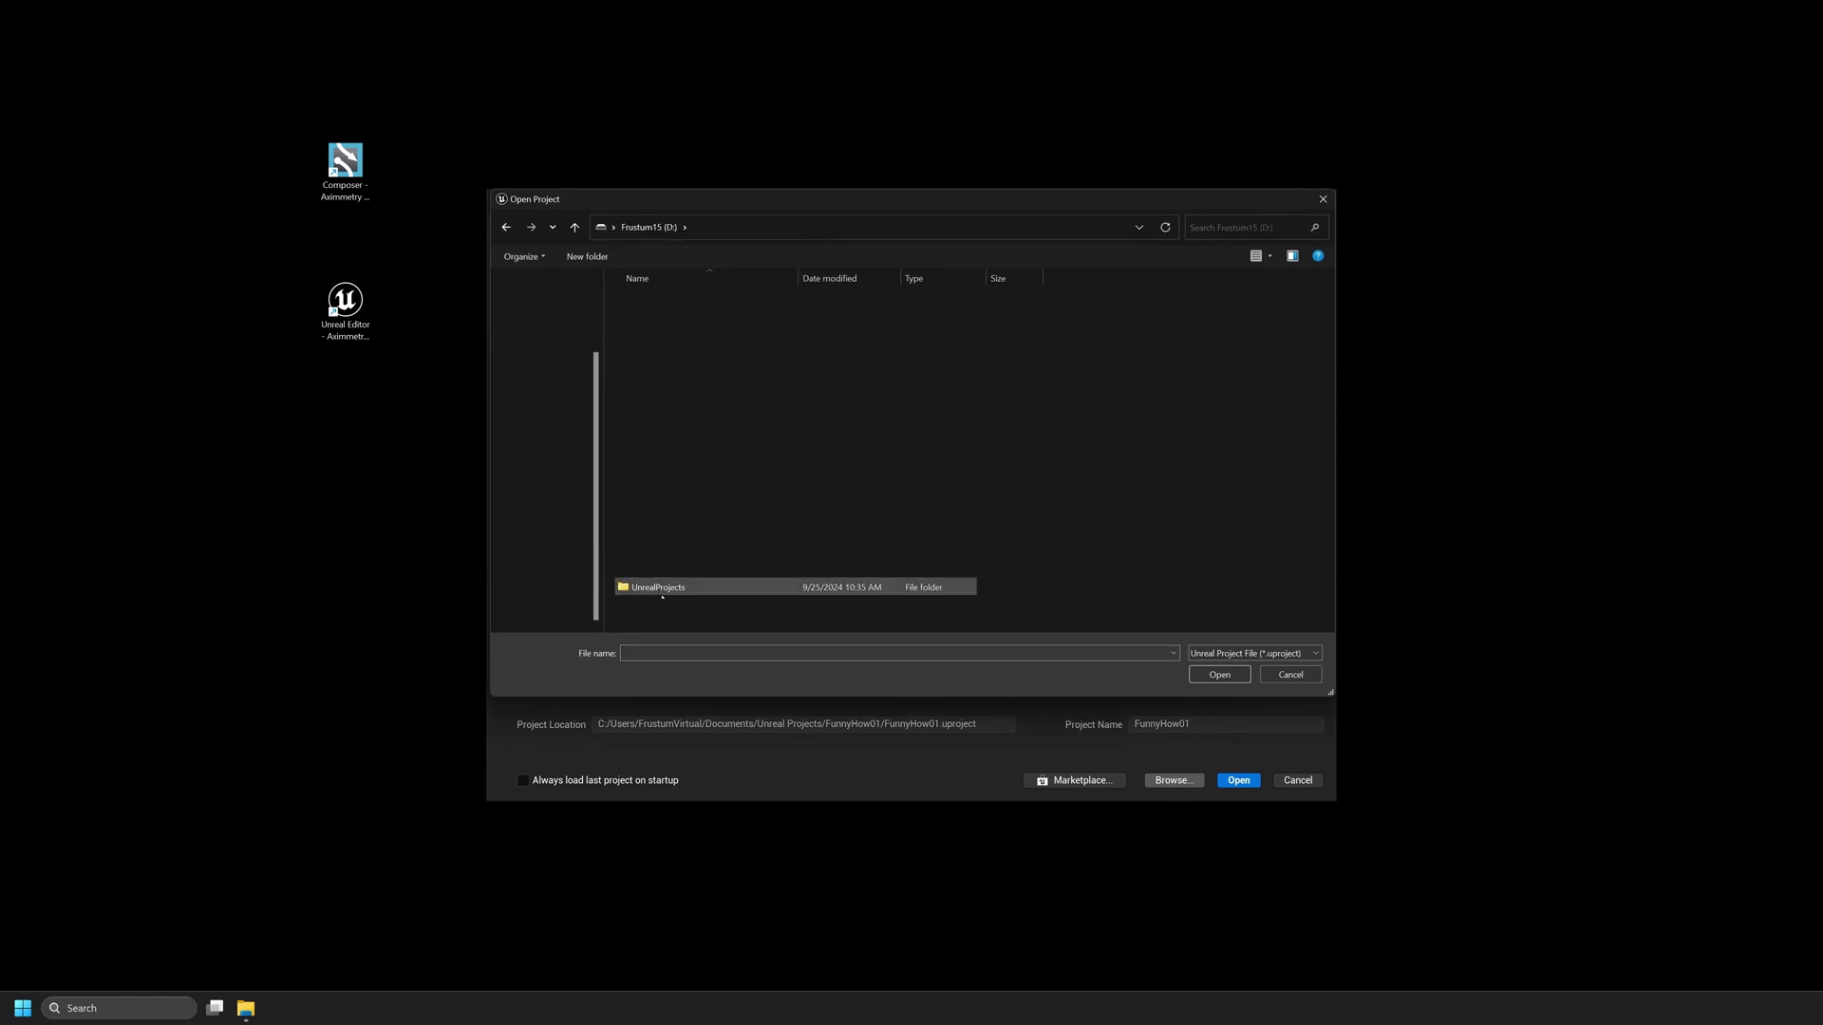
pyautogui.doubleClick(656, 302)
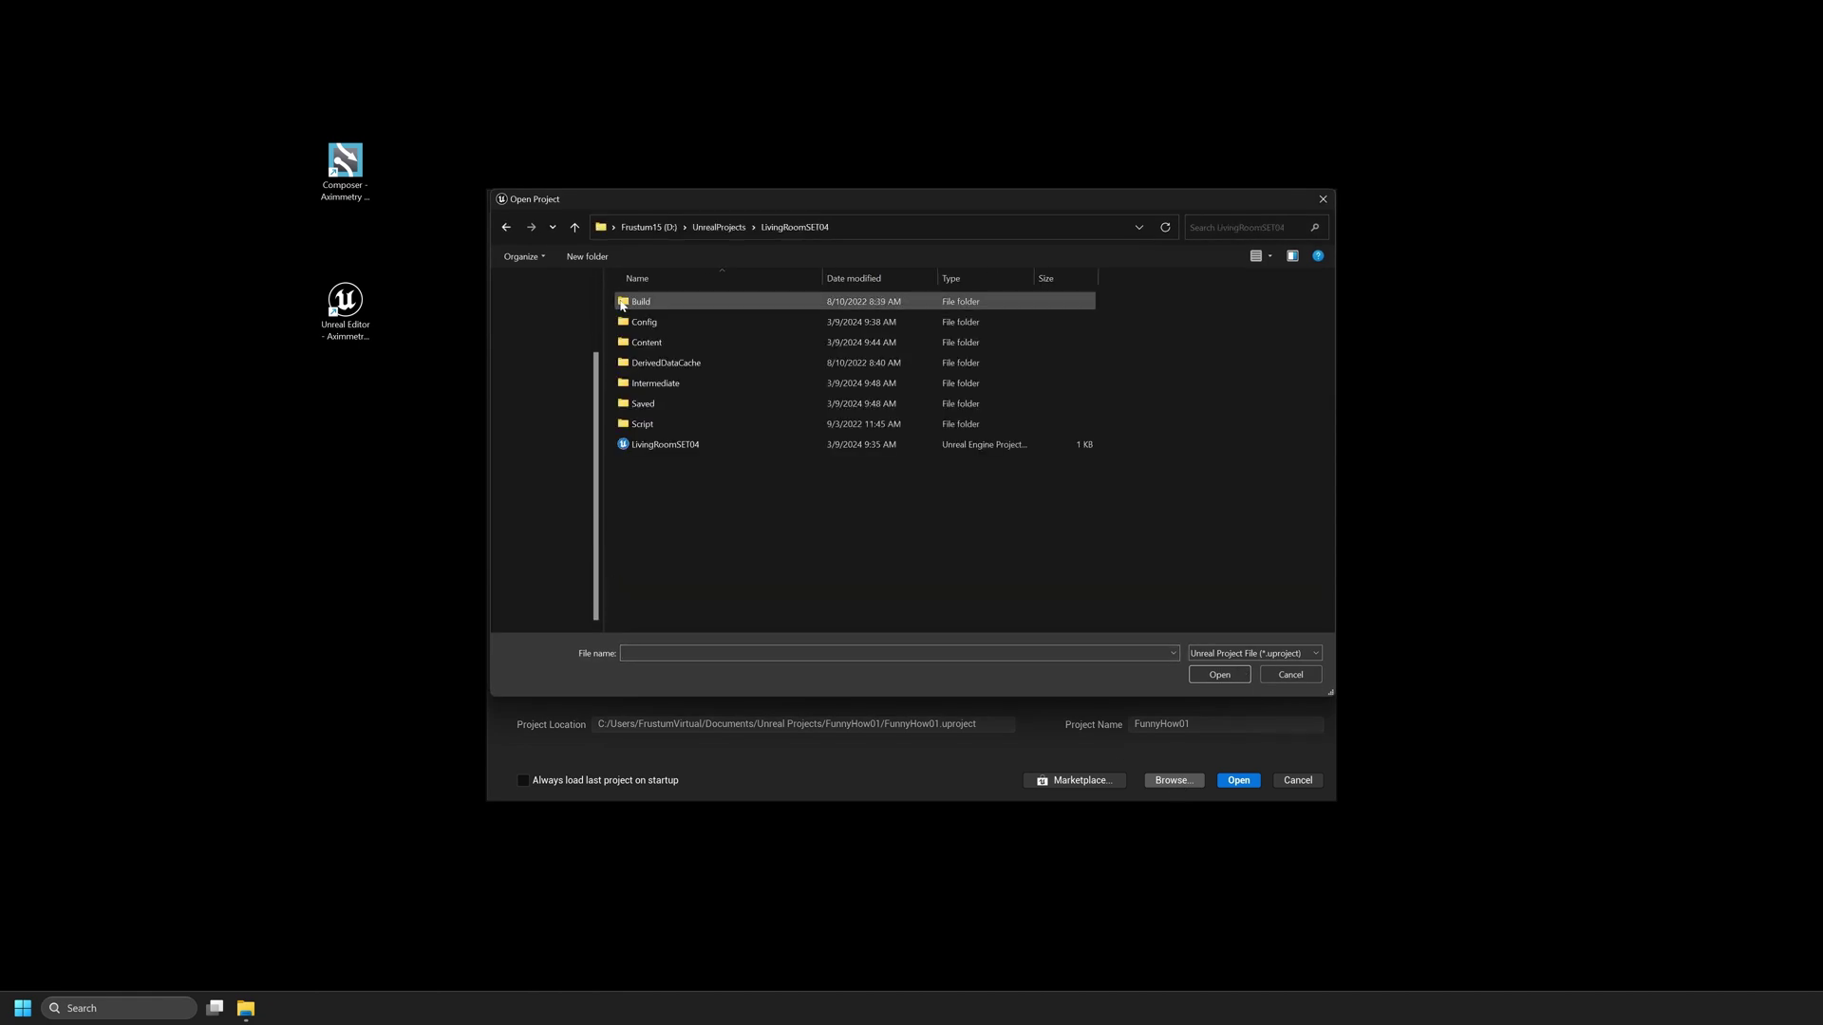
pyautogui.click(679, 449)
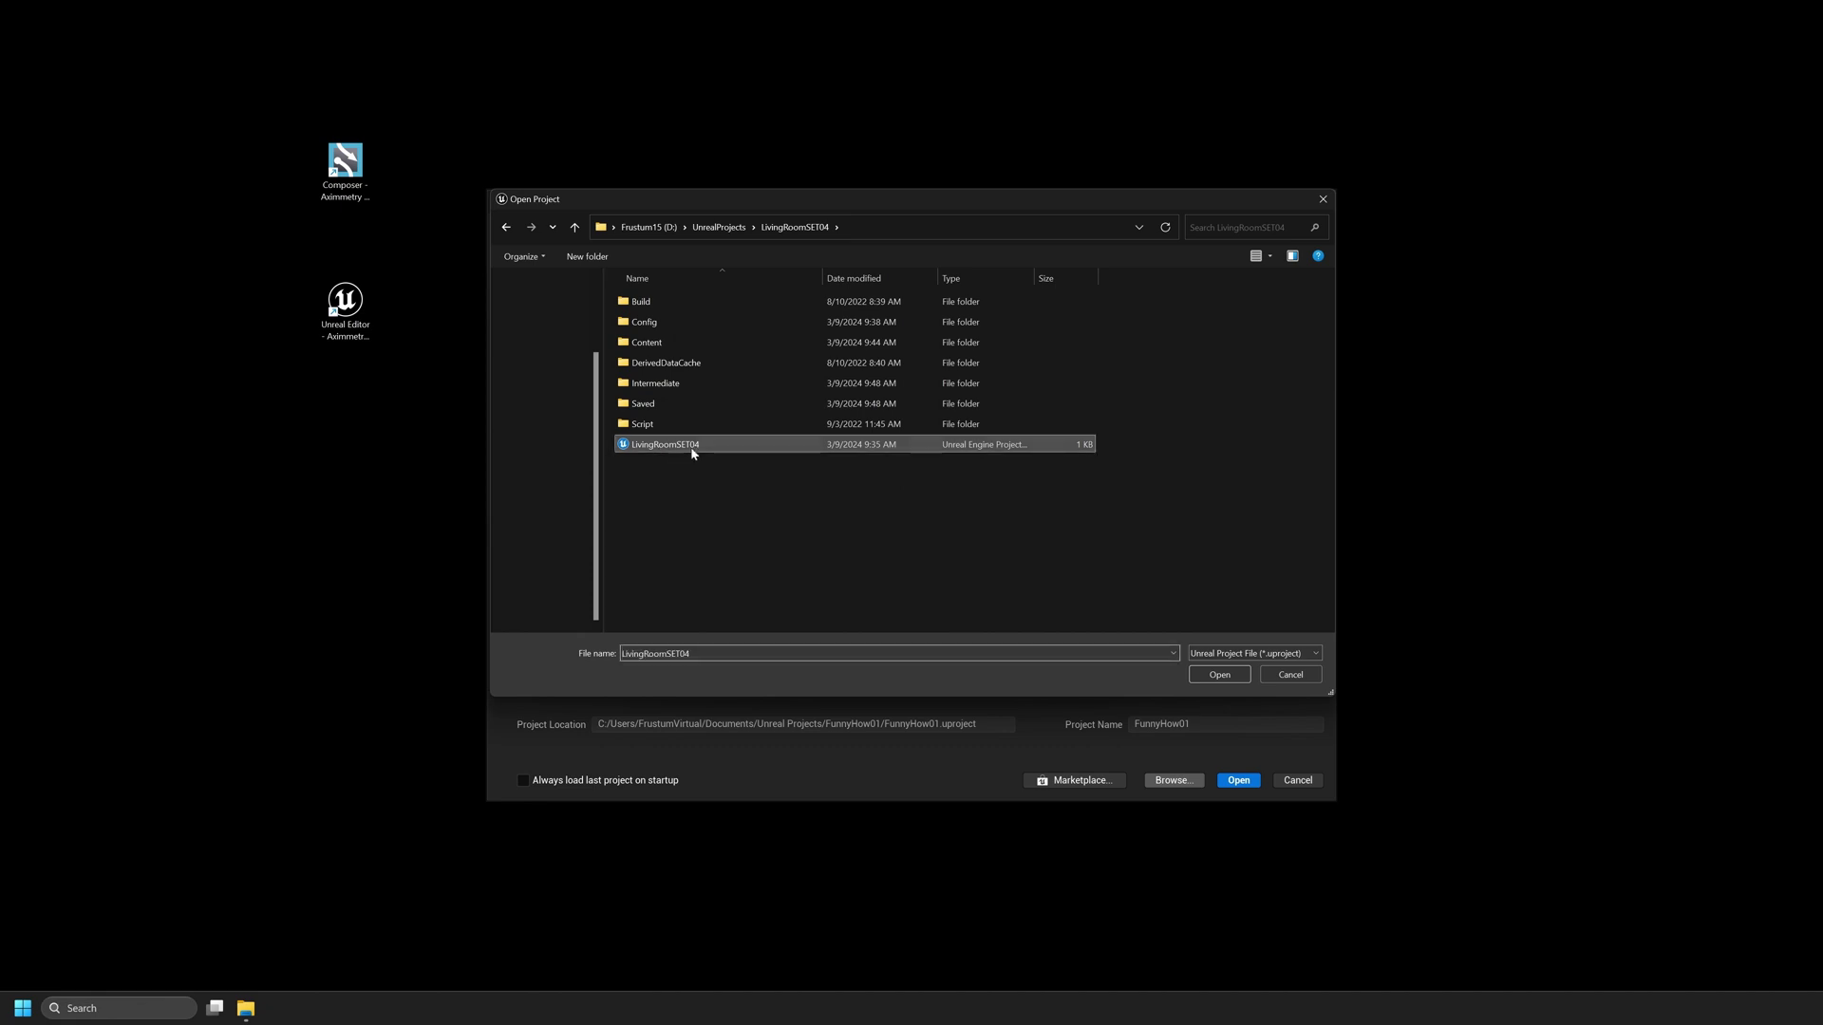
pyautogui.click(1224, 676)
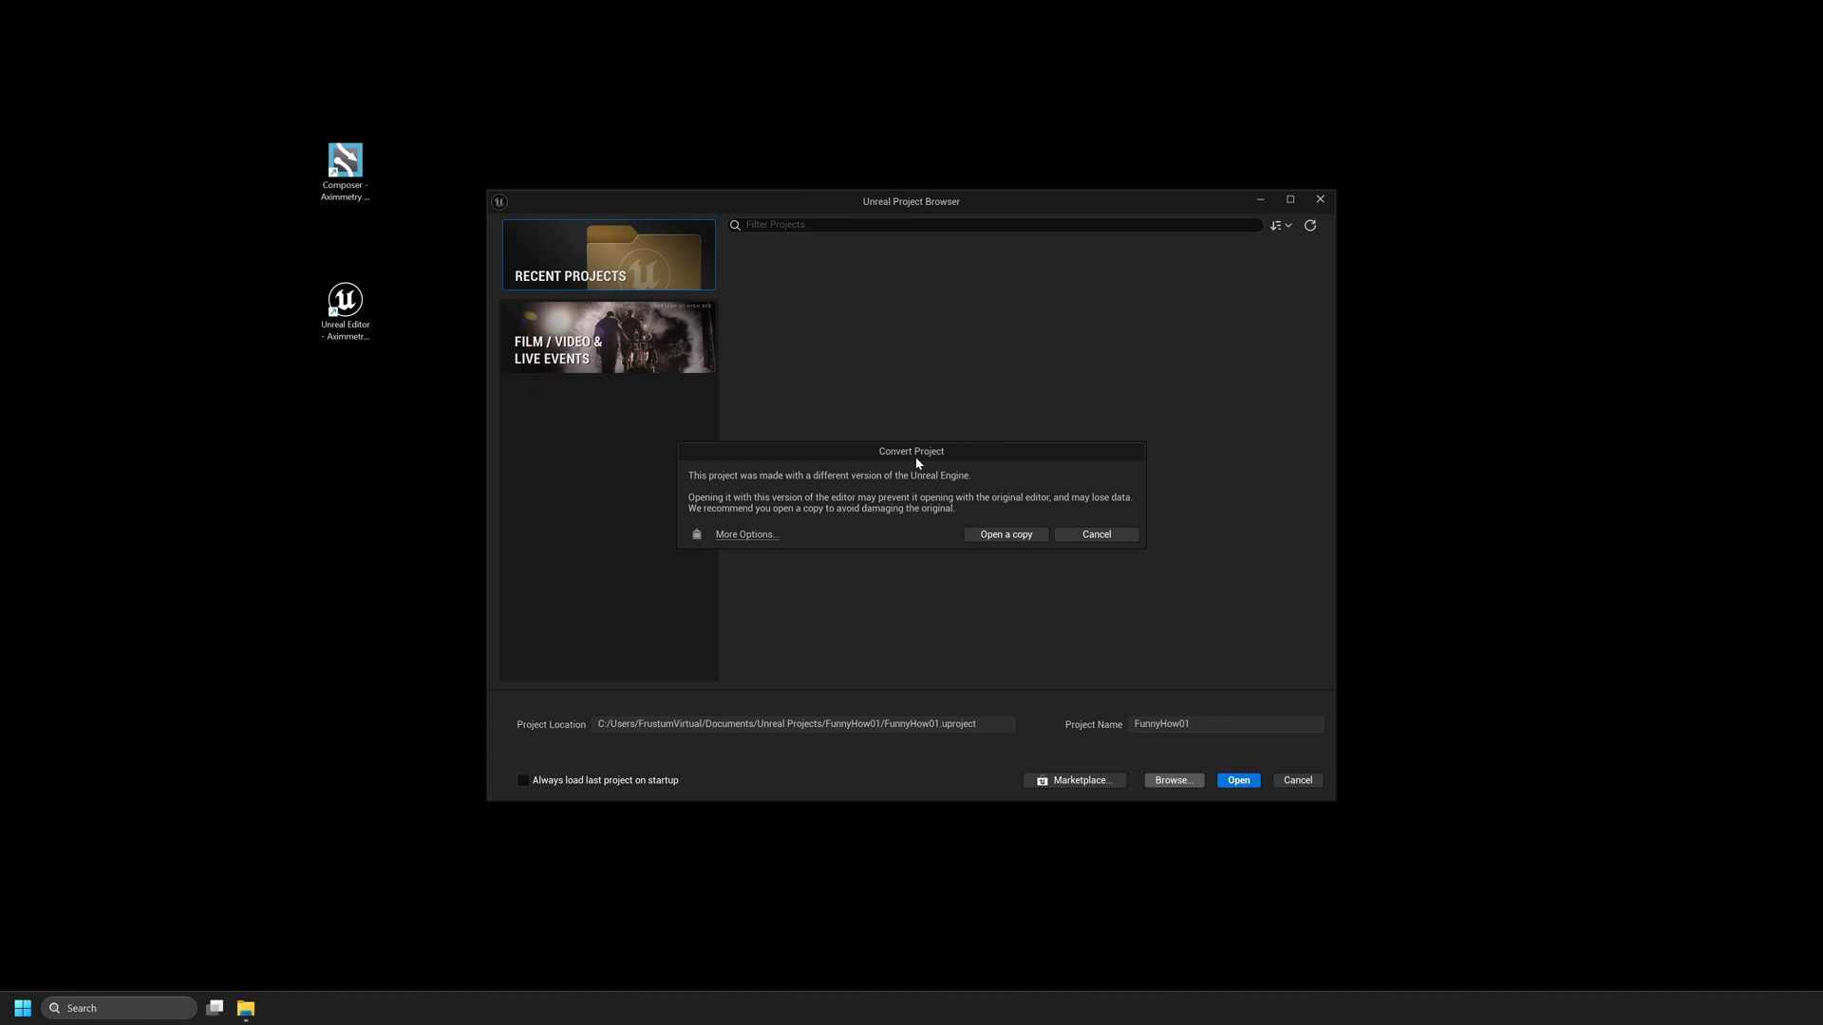
pyautogui.click(1006, 537)
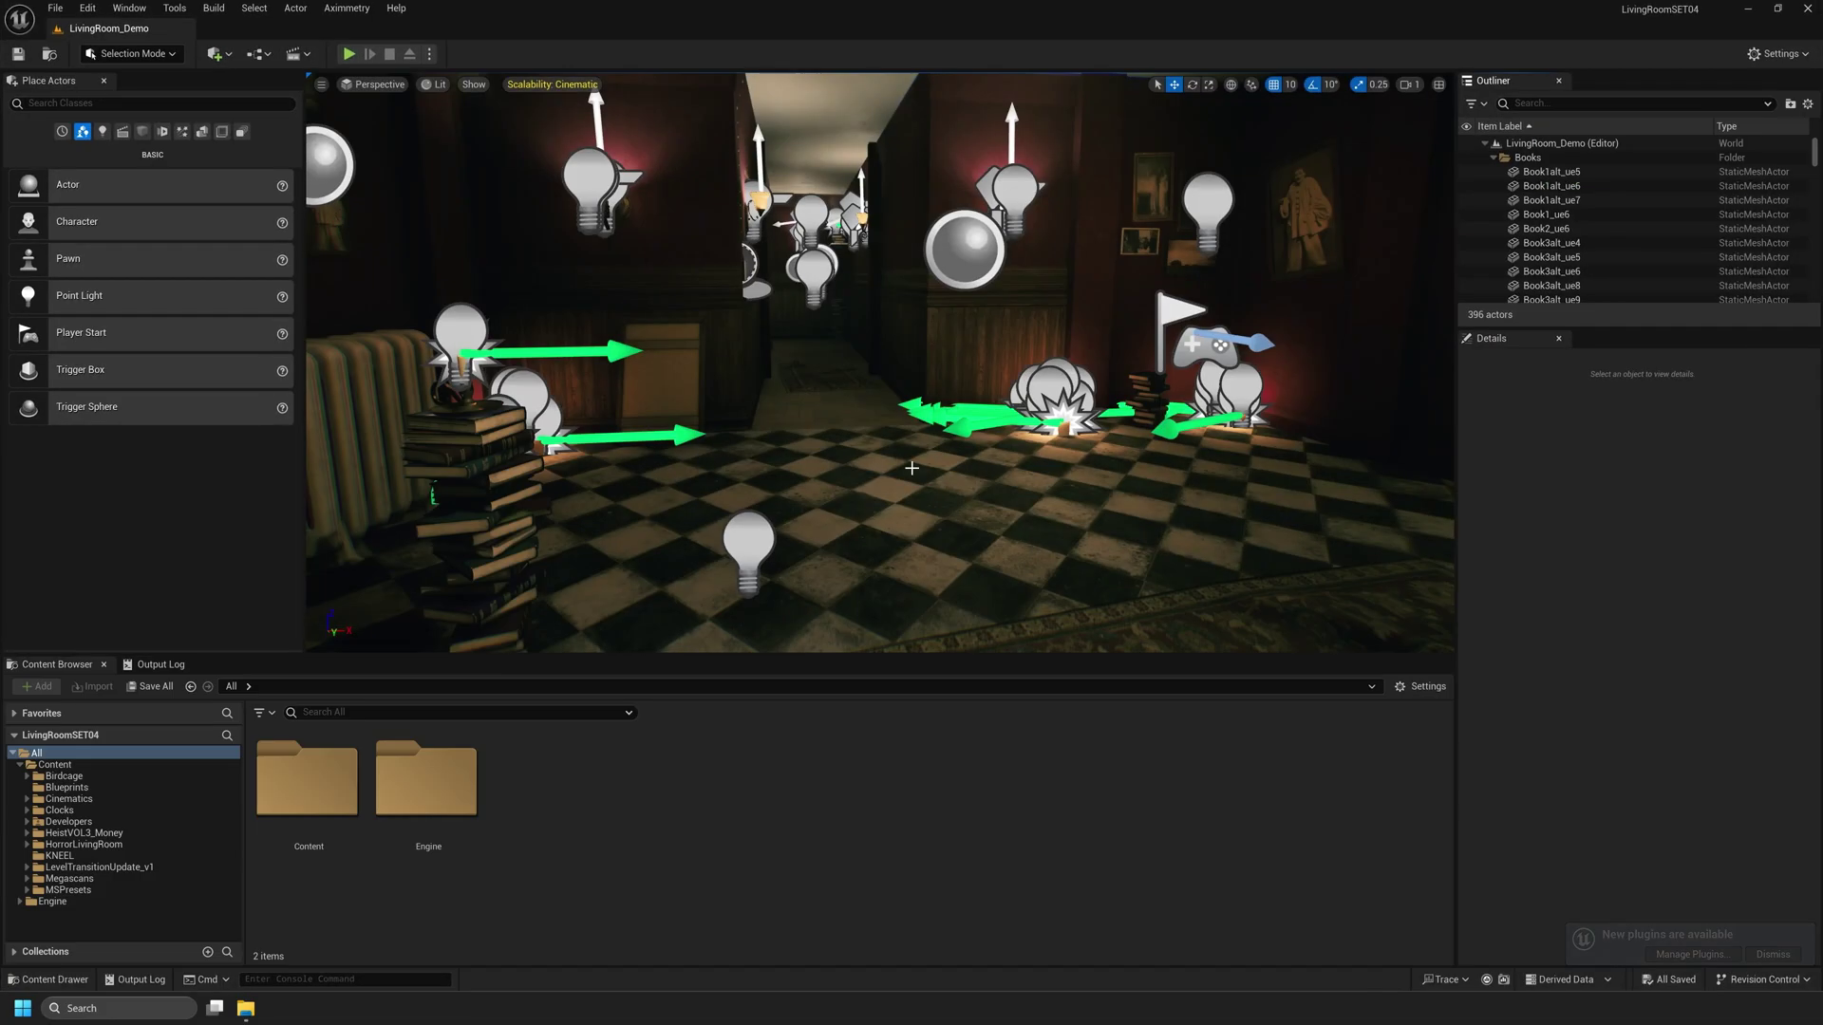
# Search the project settings for "stencil" and check the Custom Depth-Stencil Pass options.
pyautogui.click(88, 8)
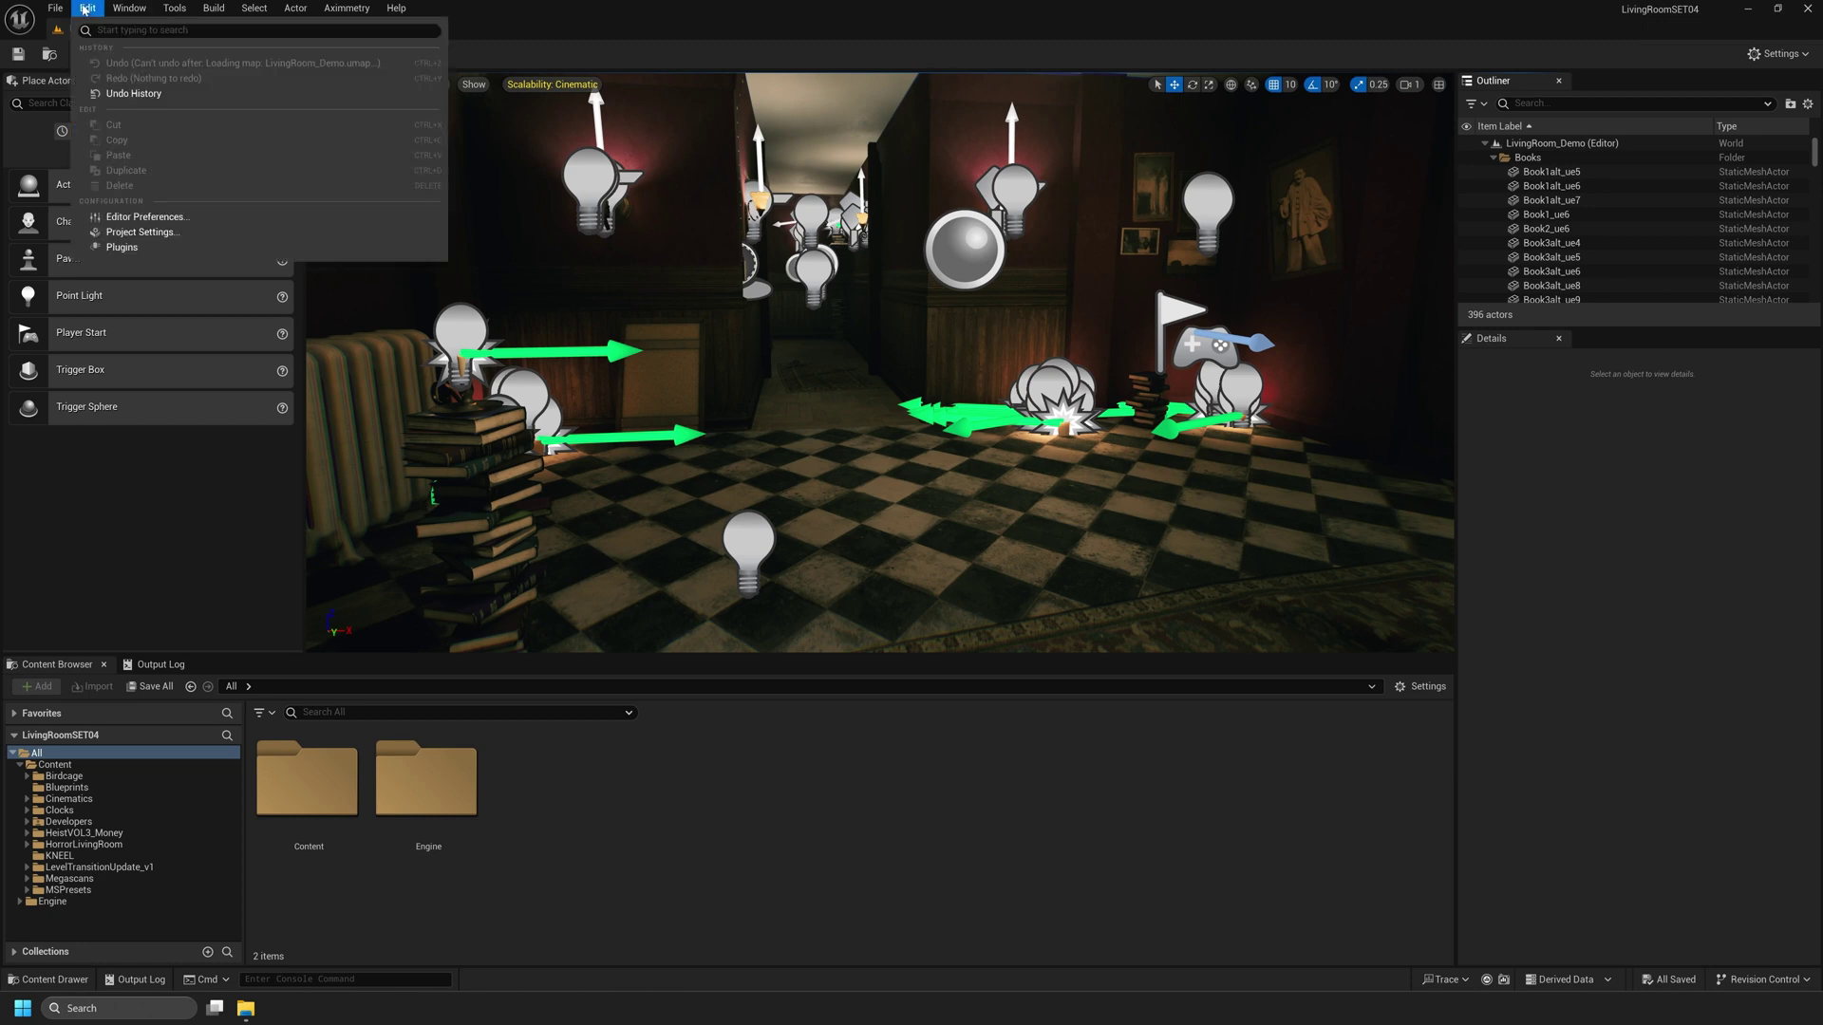
pyautogui.click(132, 233)
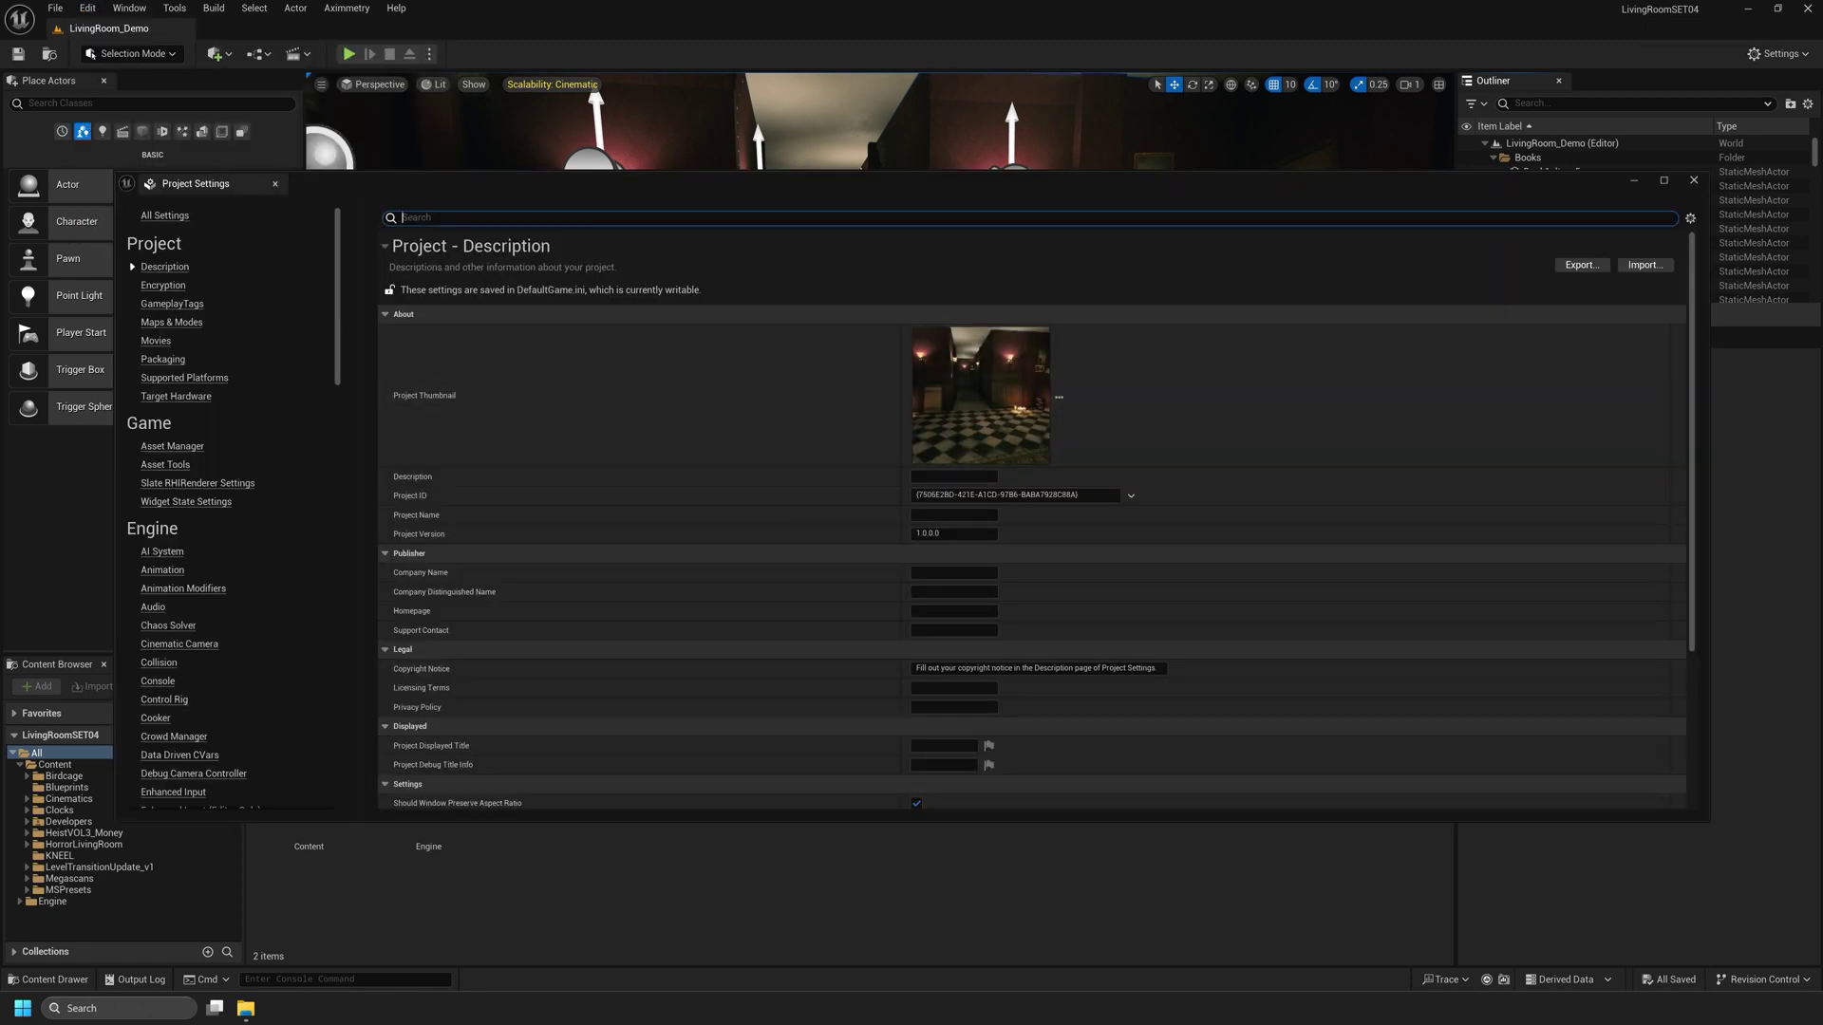
pyautogui.write('stencil')
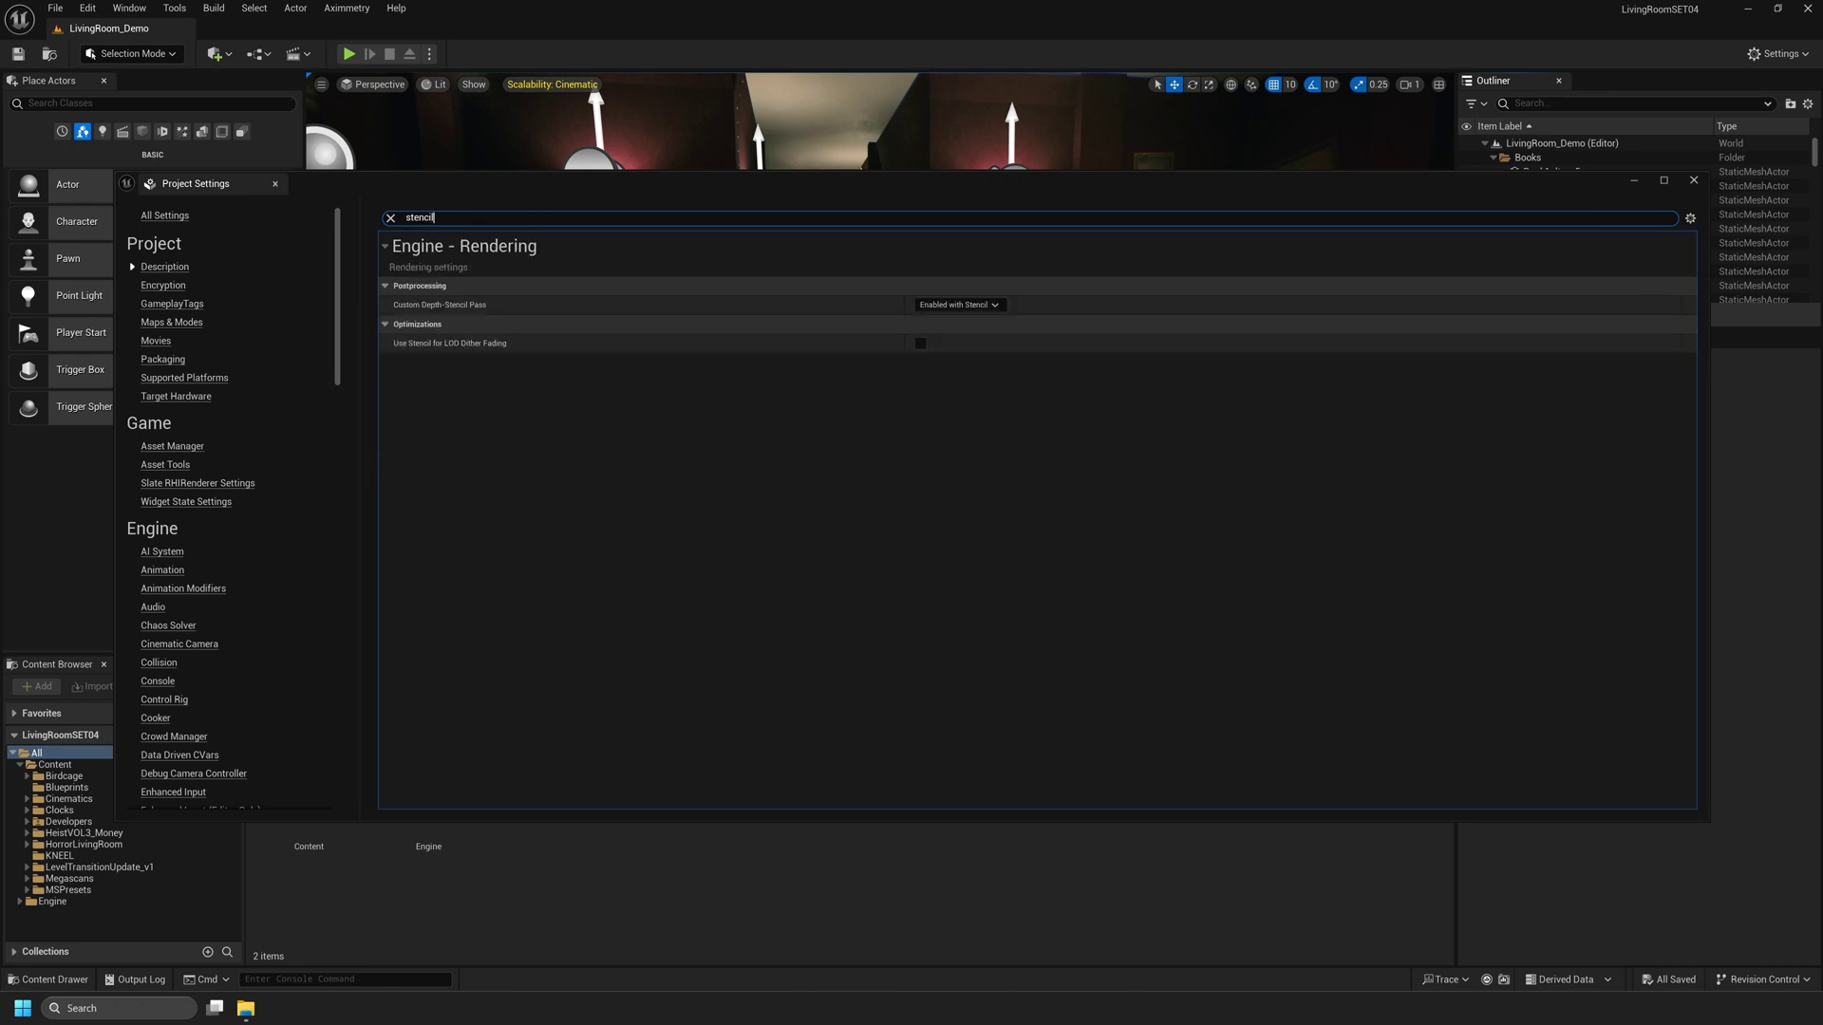
pyautogui.click(959, 305)
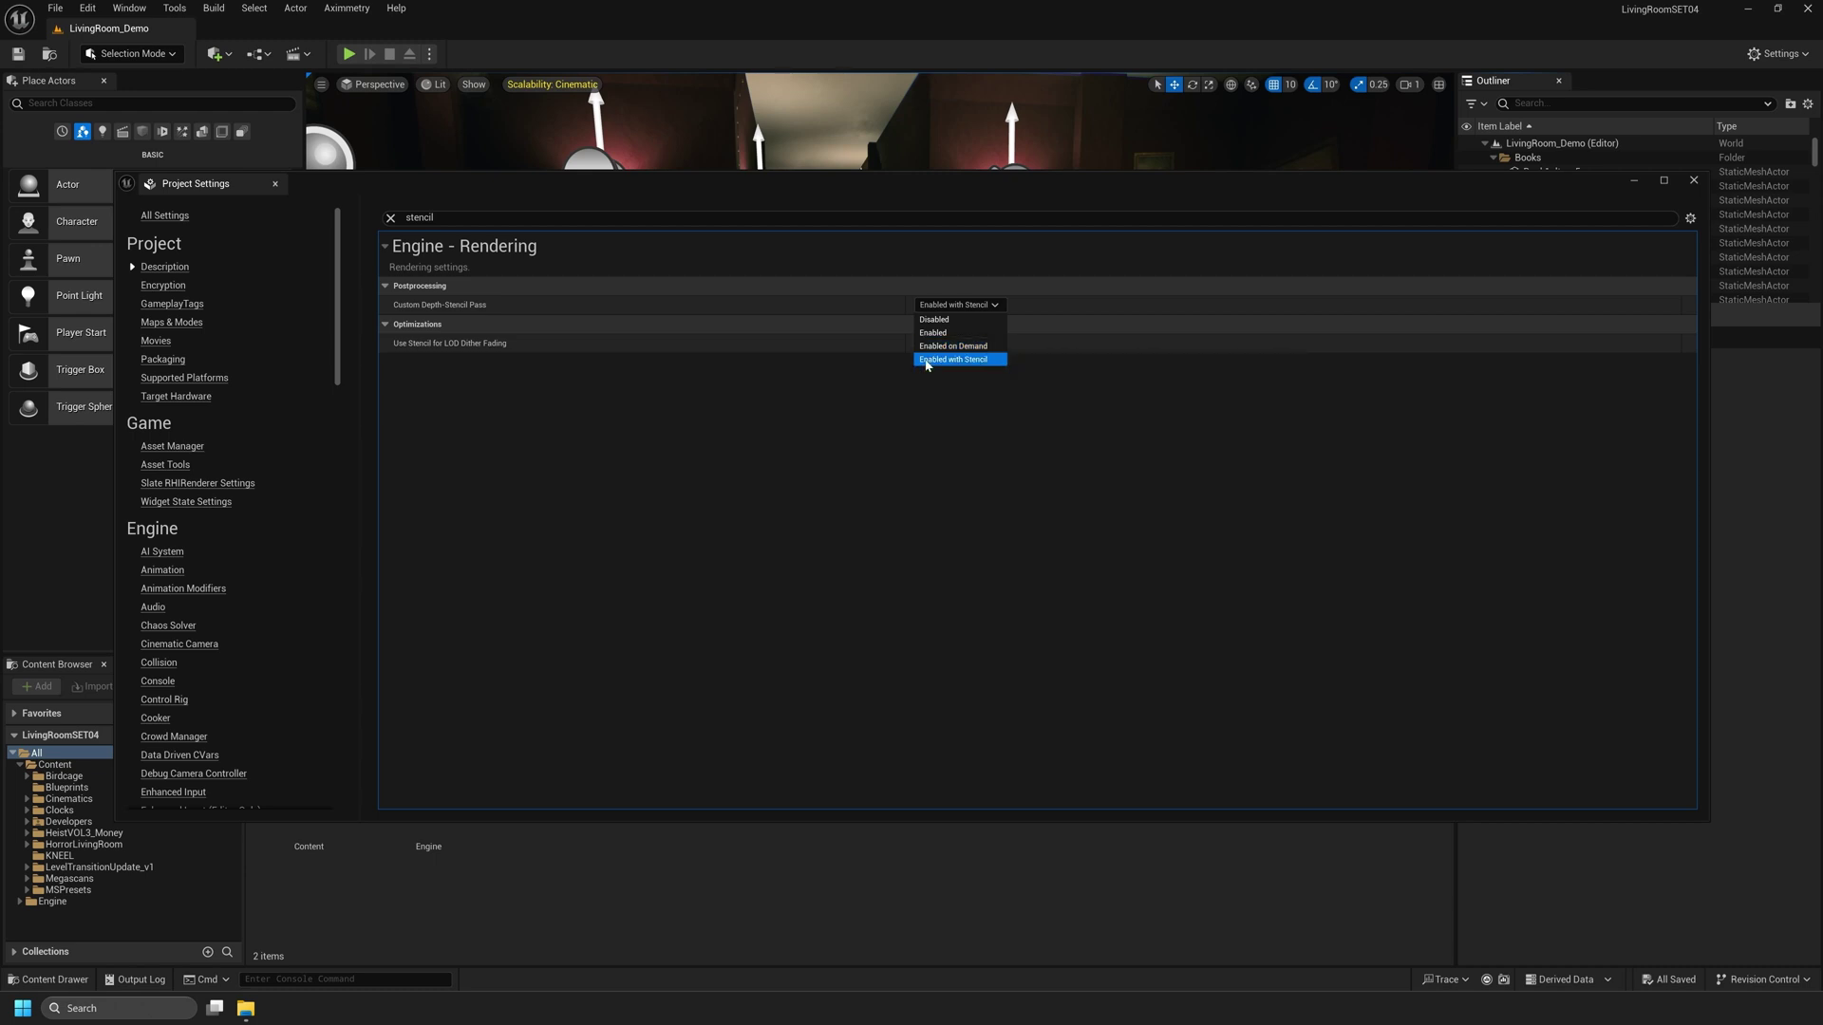
pyautogui.click(942, 426)
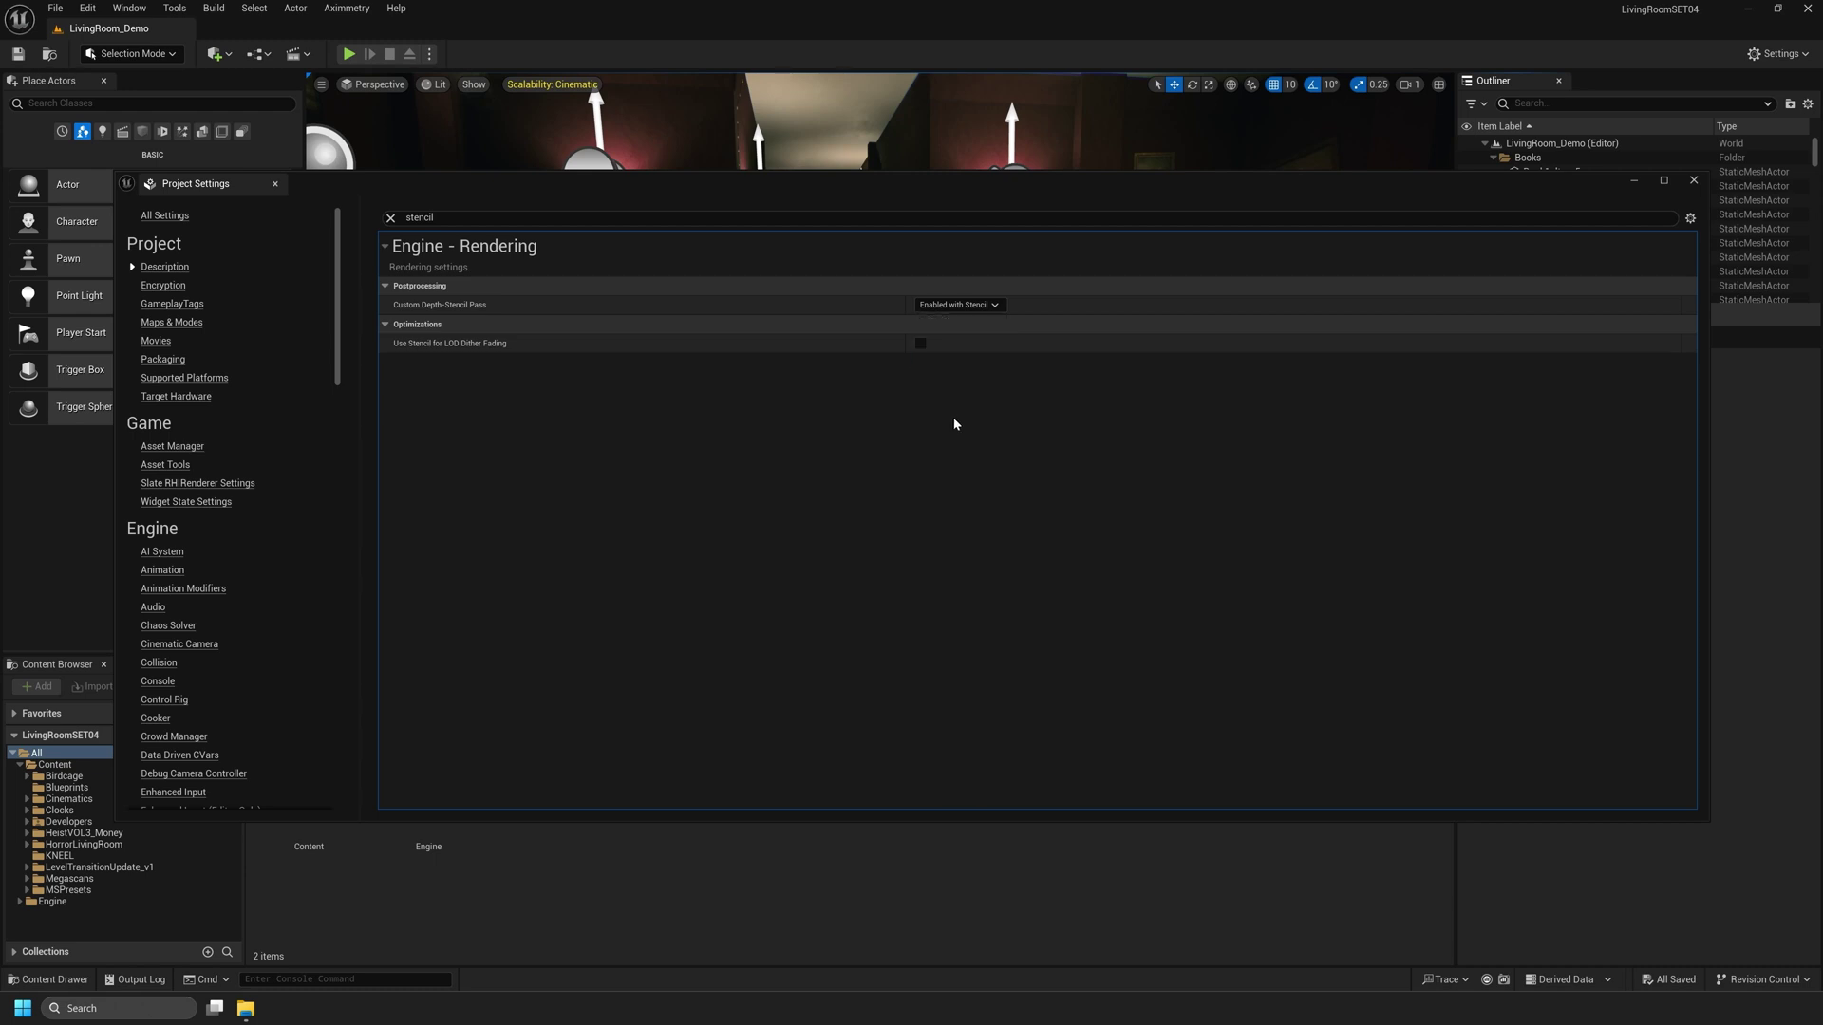
# Switch to the Aximmetry documentation in the browser and read the Custom Depth-Stencil Pass requirements for objects in front of the billboard.
pyautogui.moveTo(560, 1008)
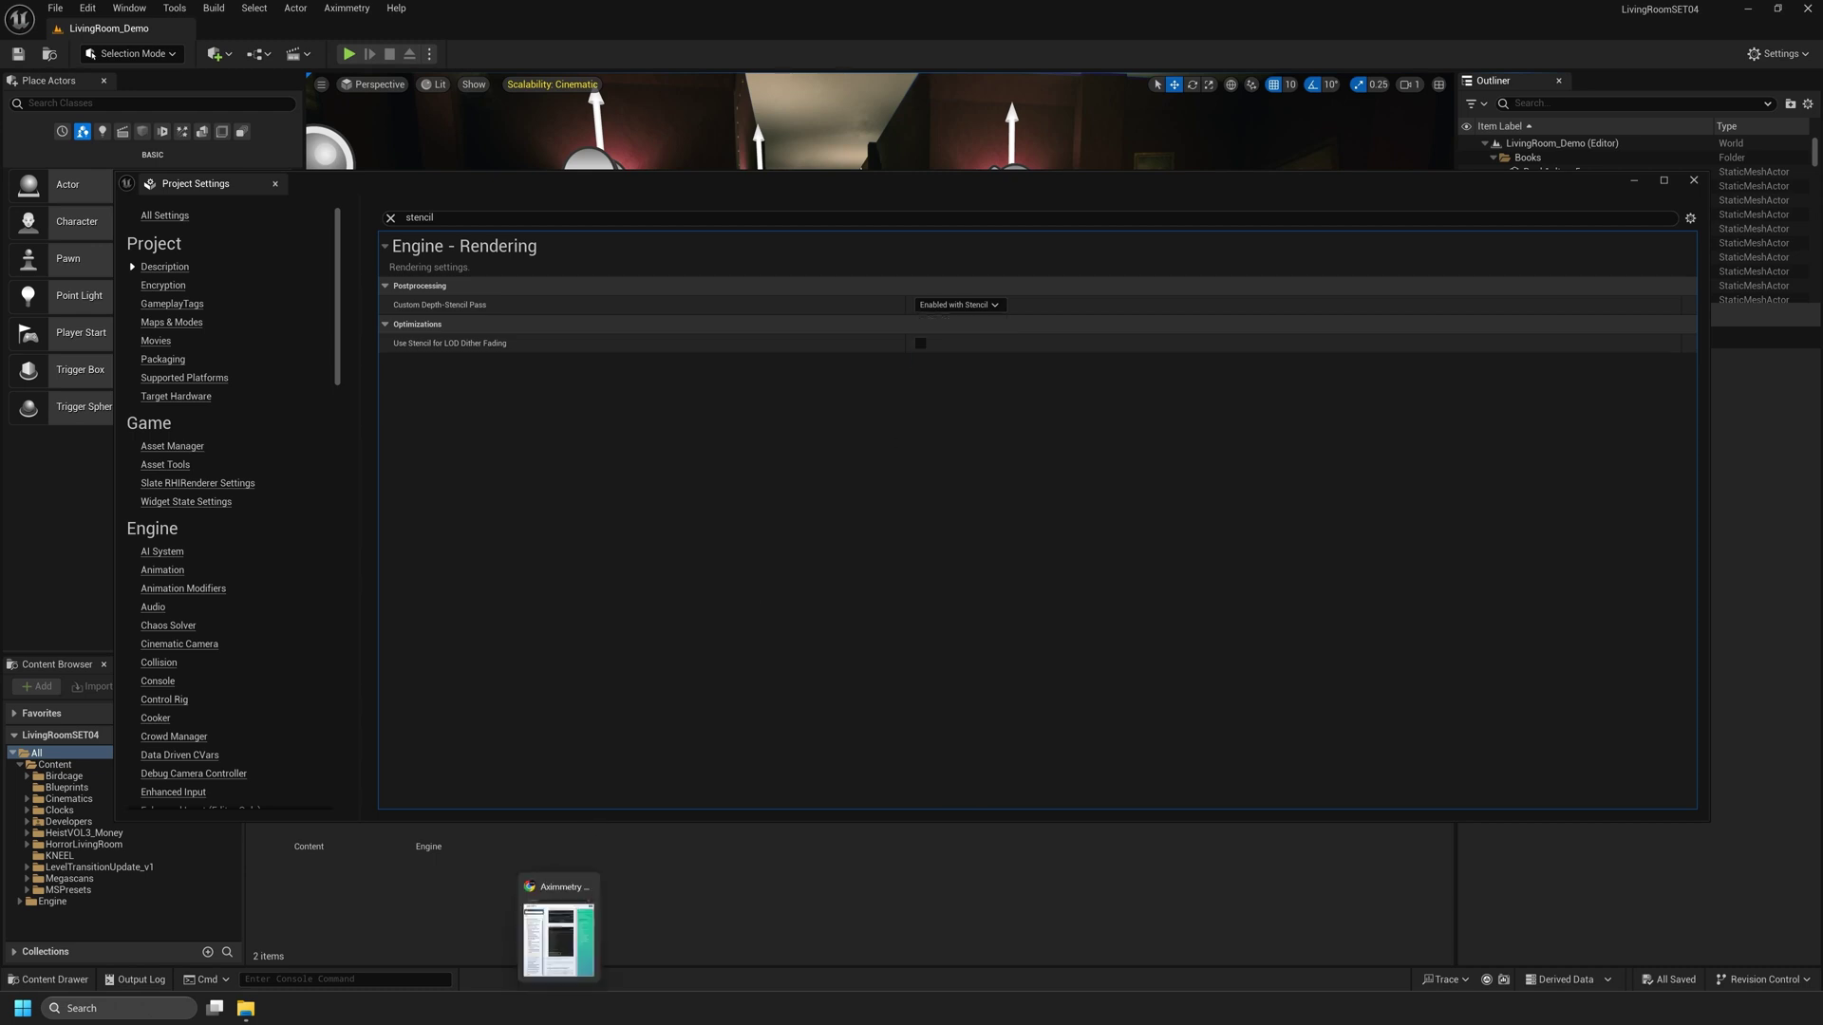
pyautogui.click(560, 935)
pyautogui.scroll(6, 461, 579)
pyautogui.scroll(2, 468, 614)
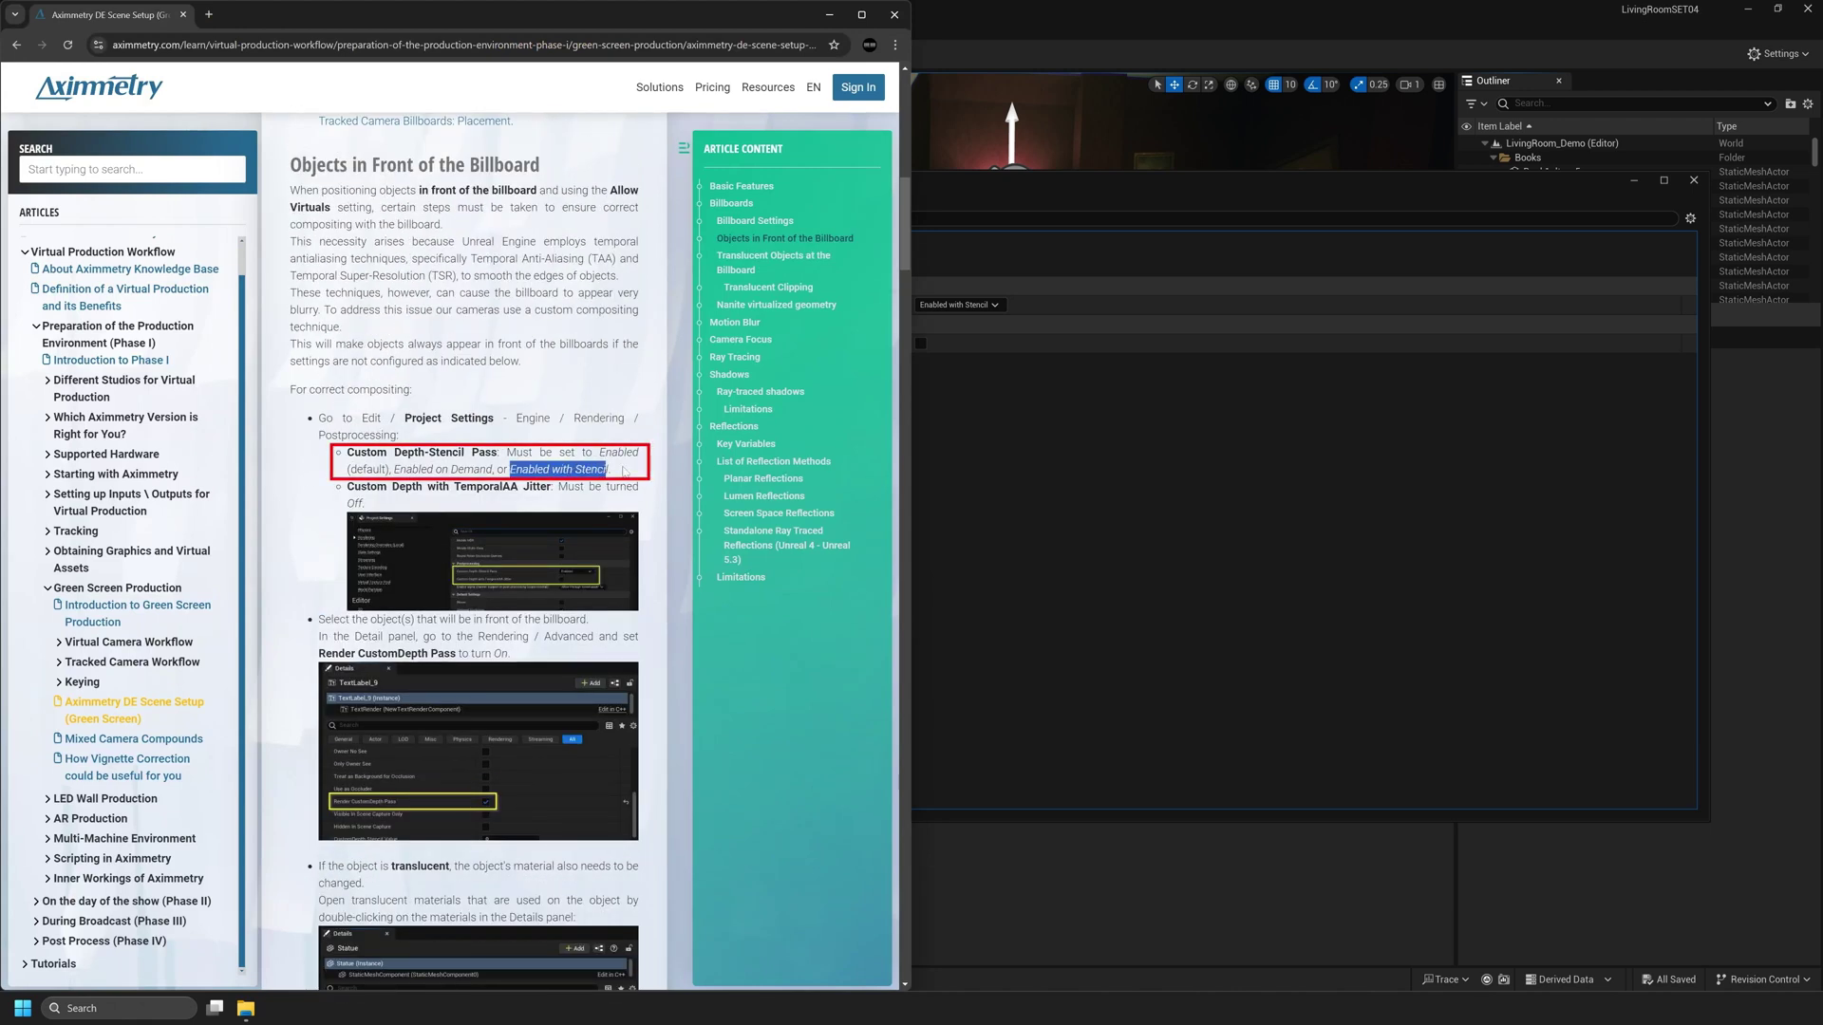
pyautogui.moveTo(592, 453); pyautogui.dragTo(635, 454)
pyautogui.moveTo(394, 469); pyautogui.dragTo(492, 469)
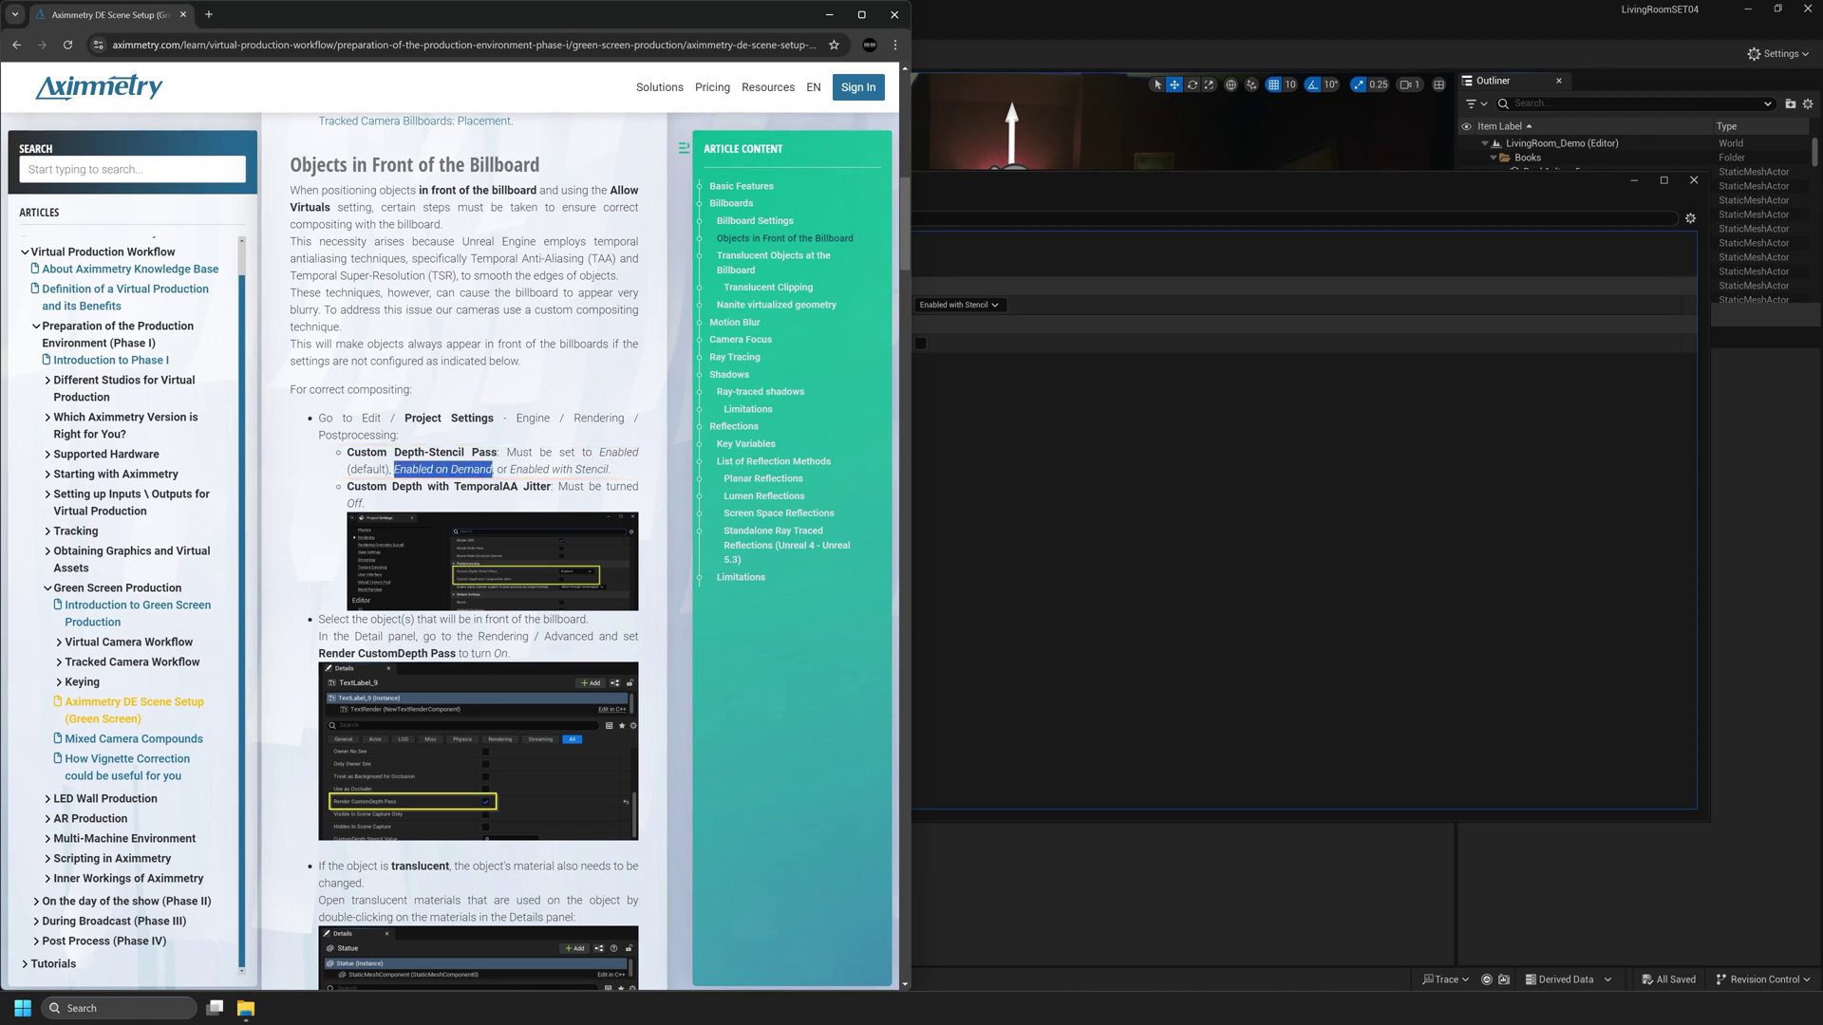
pyautogui.click(829, 14)
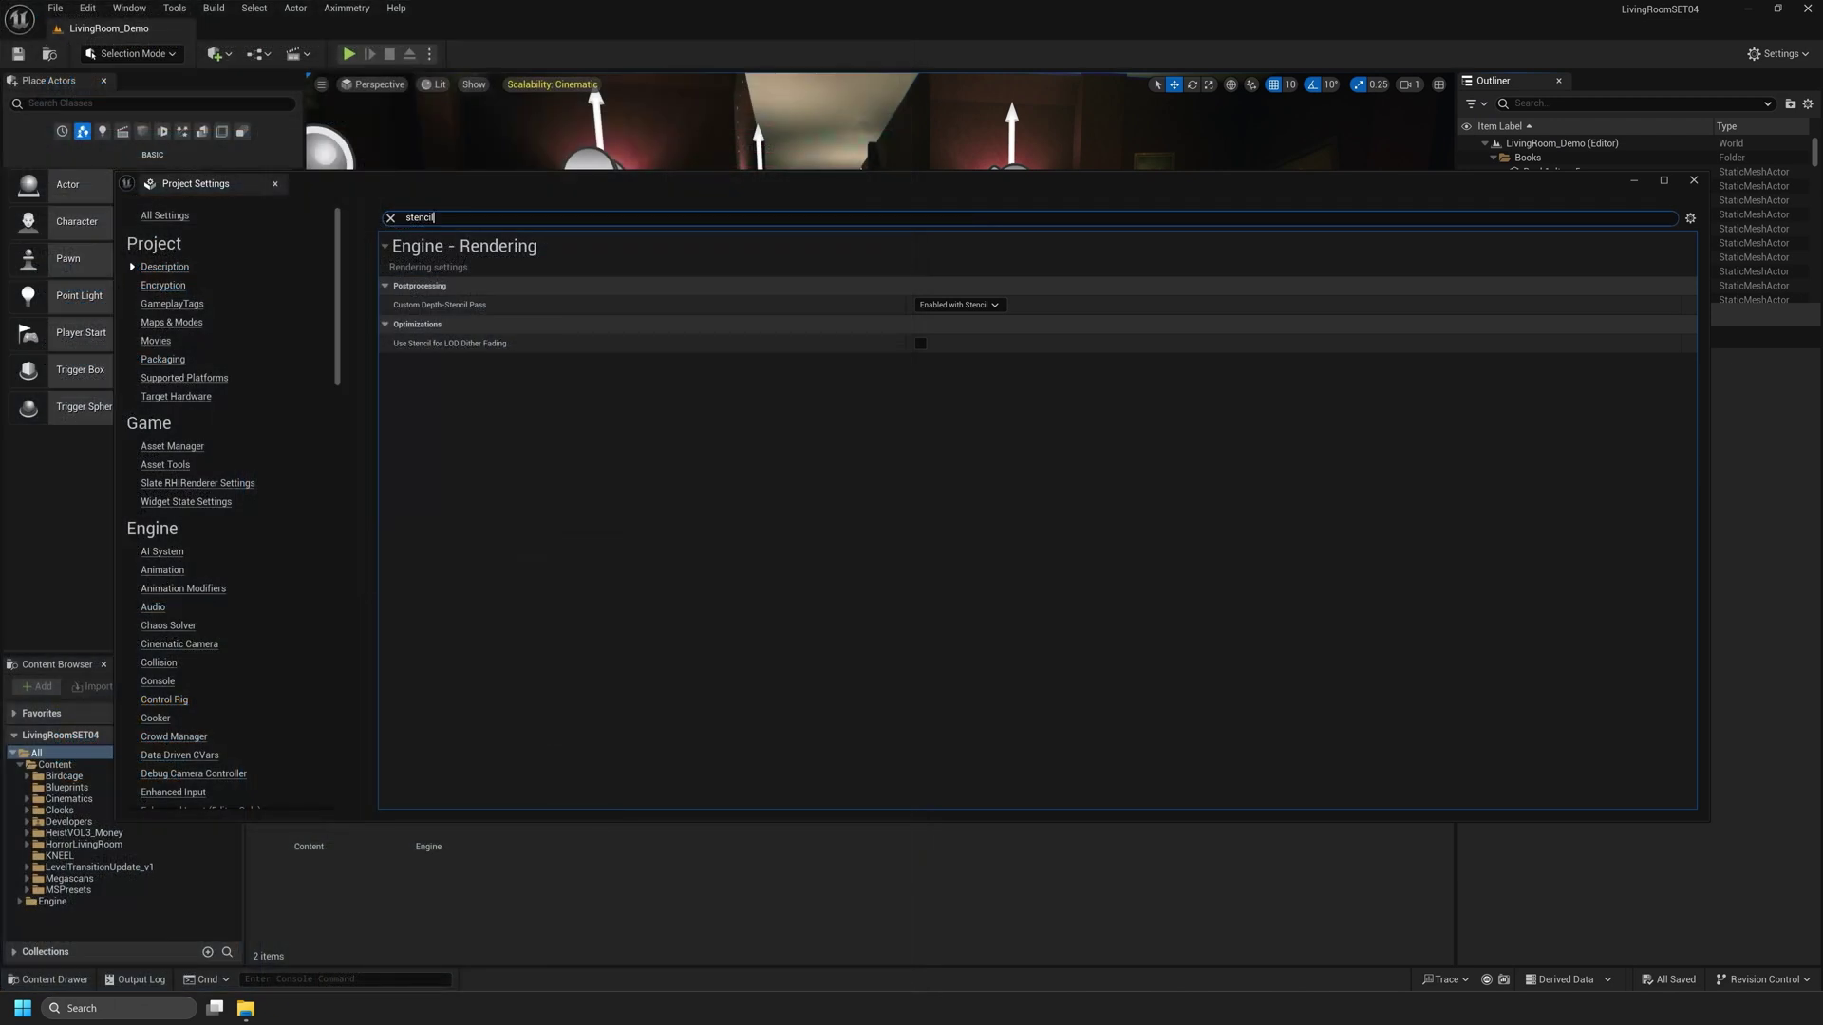
# Search the project settings for "temporal aa" to check Custom Depth with TemporalAA Jitter, and clear the search.
pyautogui.hotkey('ctrl', 'a')
pyautogui.write('temporal aa')
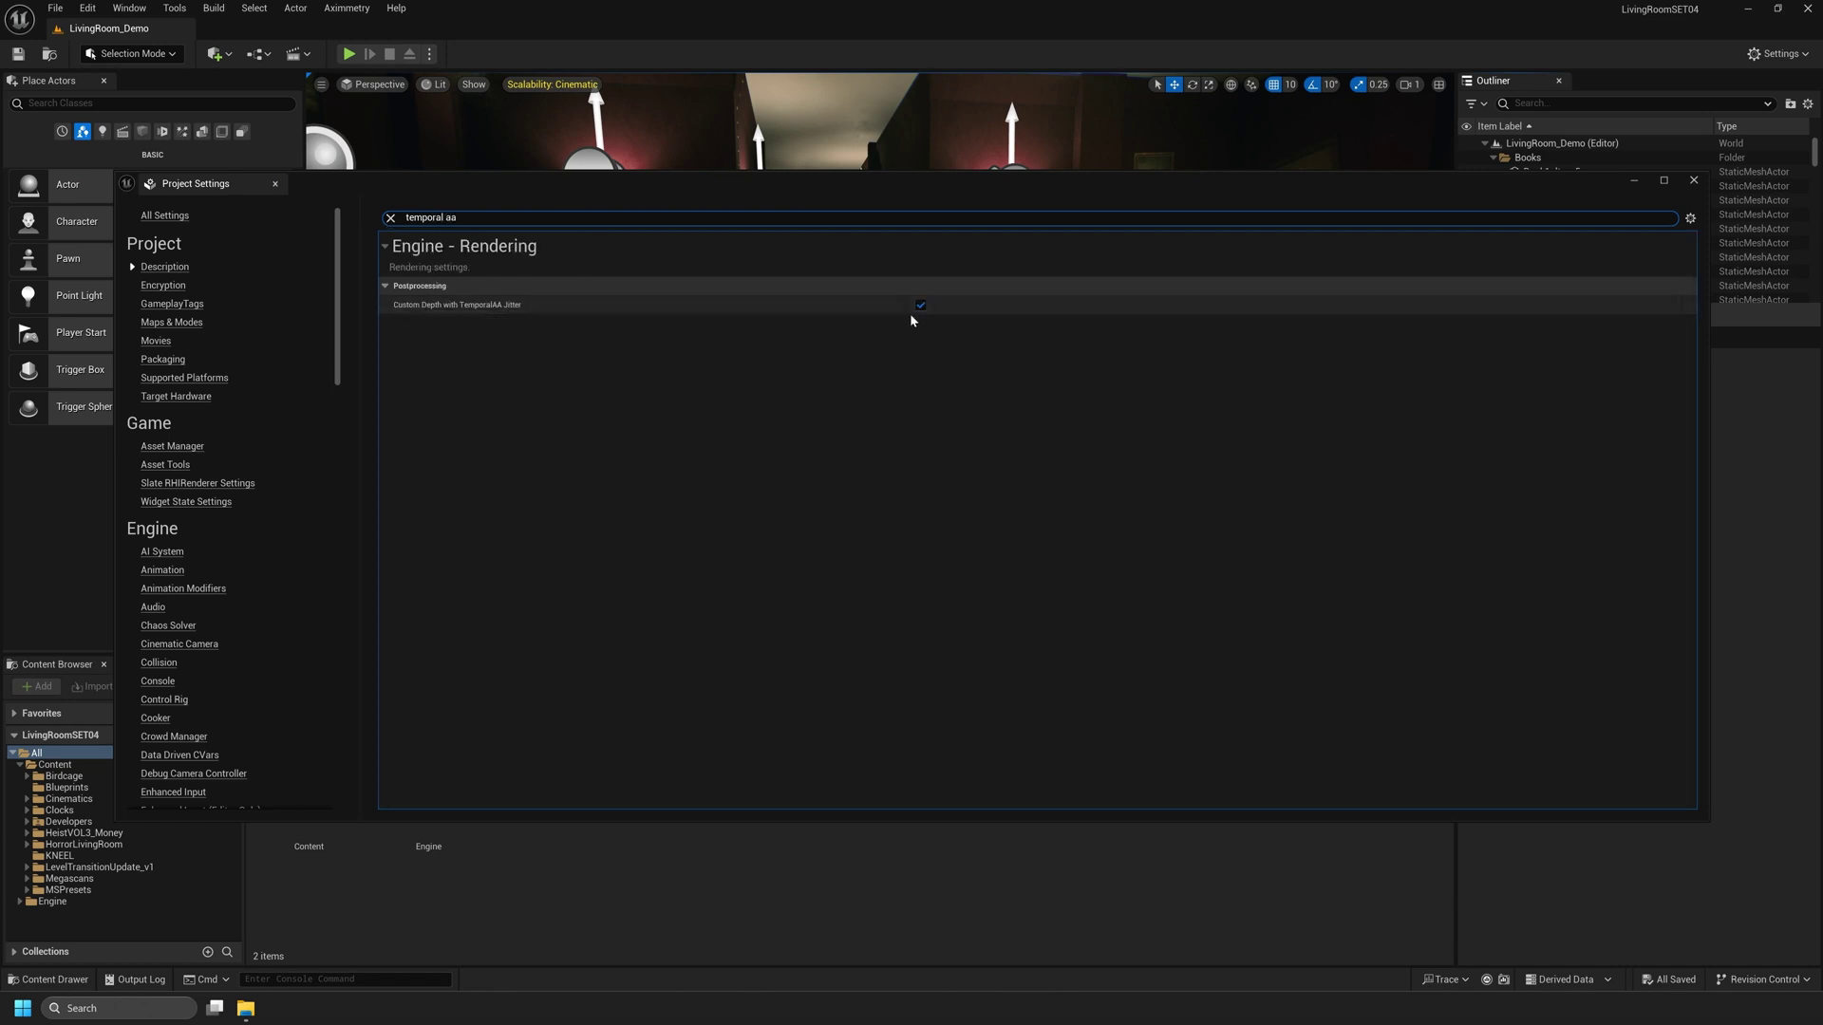
pyautogui.click(390, 218)
# Read the documentation's instruction on selecting objects in front of the billboard, and minimize the browser and the project settings window.
pyautogui.hotkey('alt', 'Tab')
pyautogui.scroll(-1, 519, 741)
pyautogui.moveTo(319, 548); pyautogui.dragTo(587, 548)
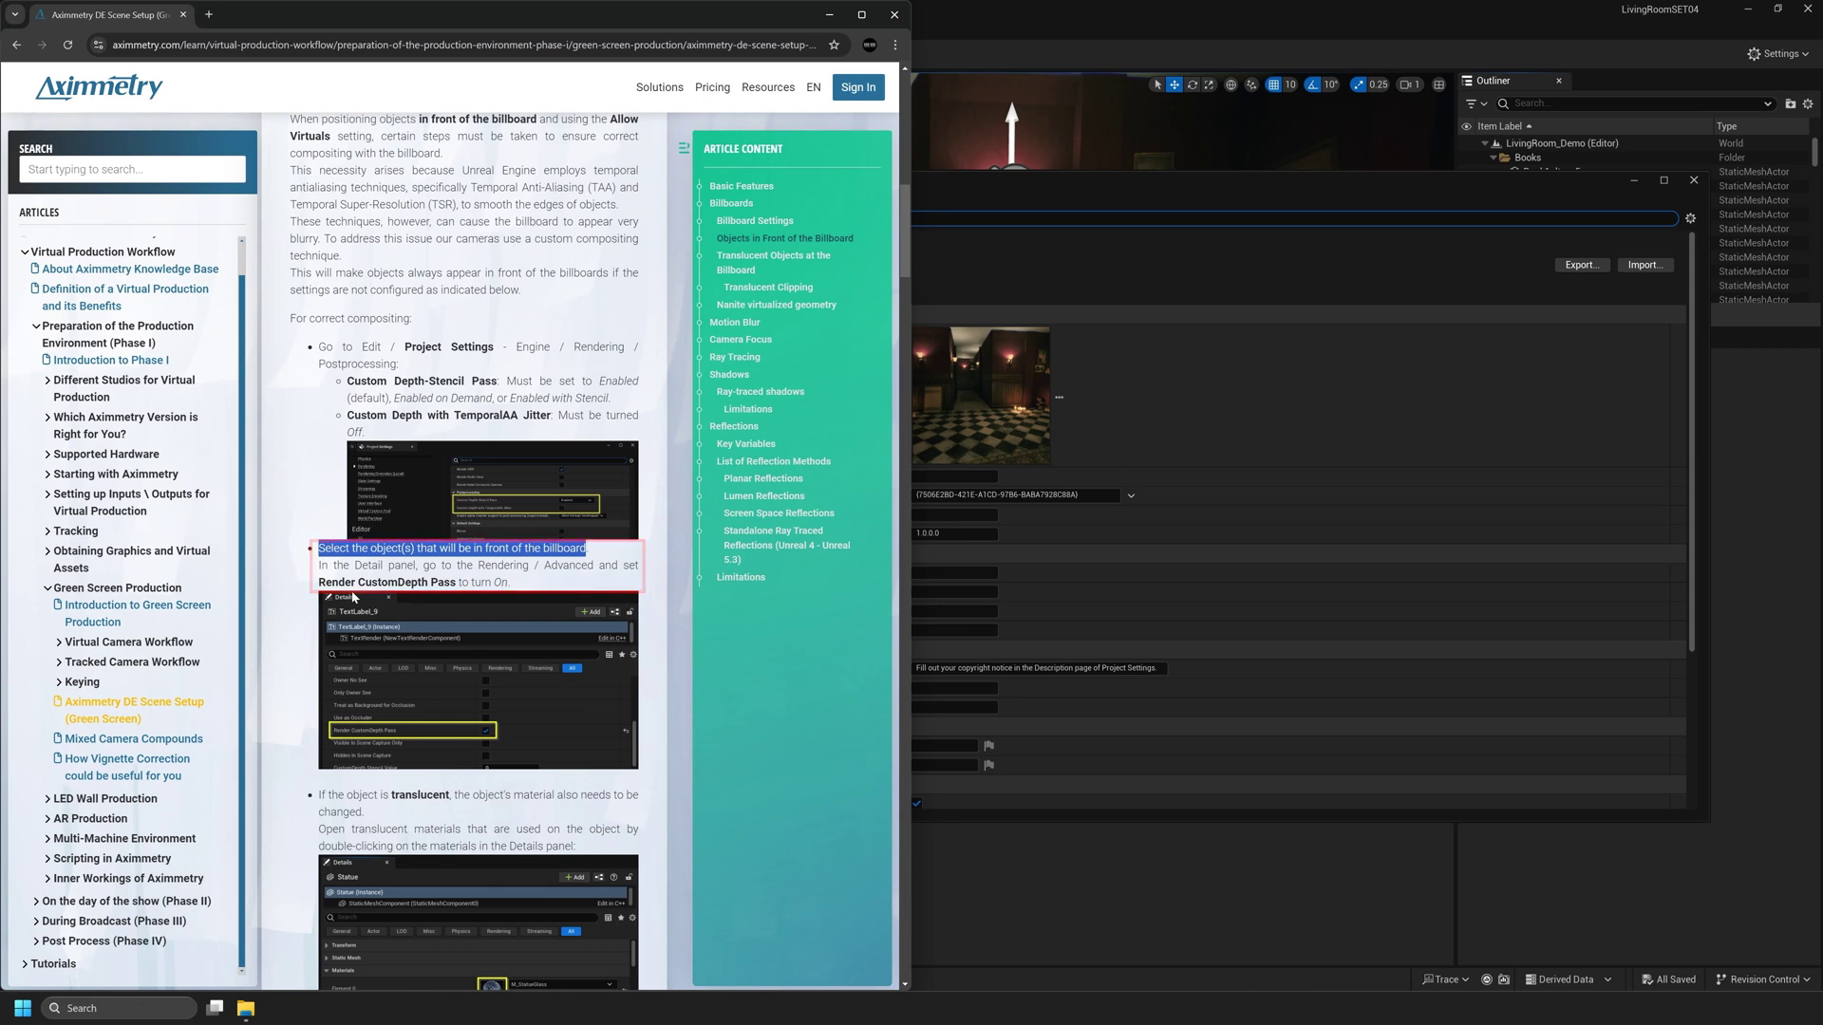
pyautogui.click(828, 15)
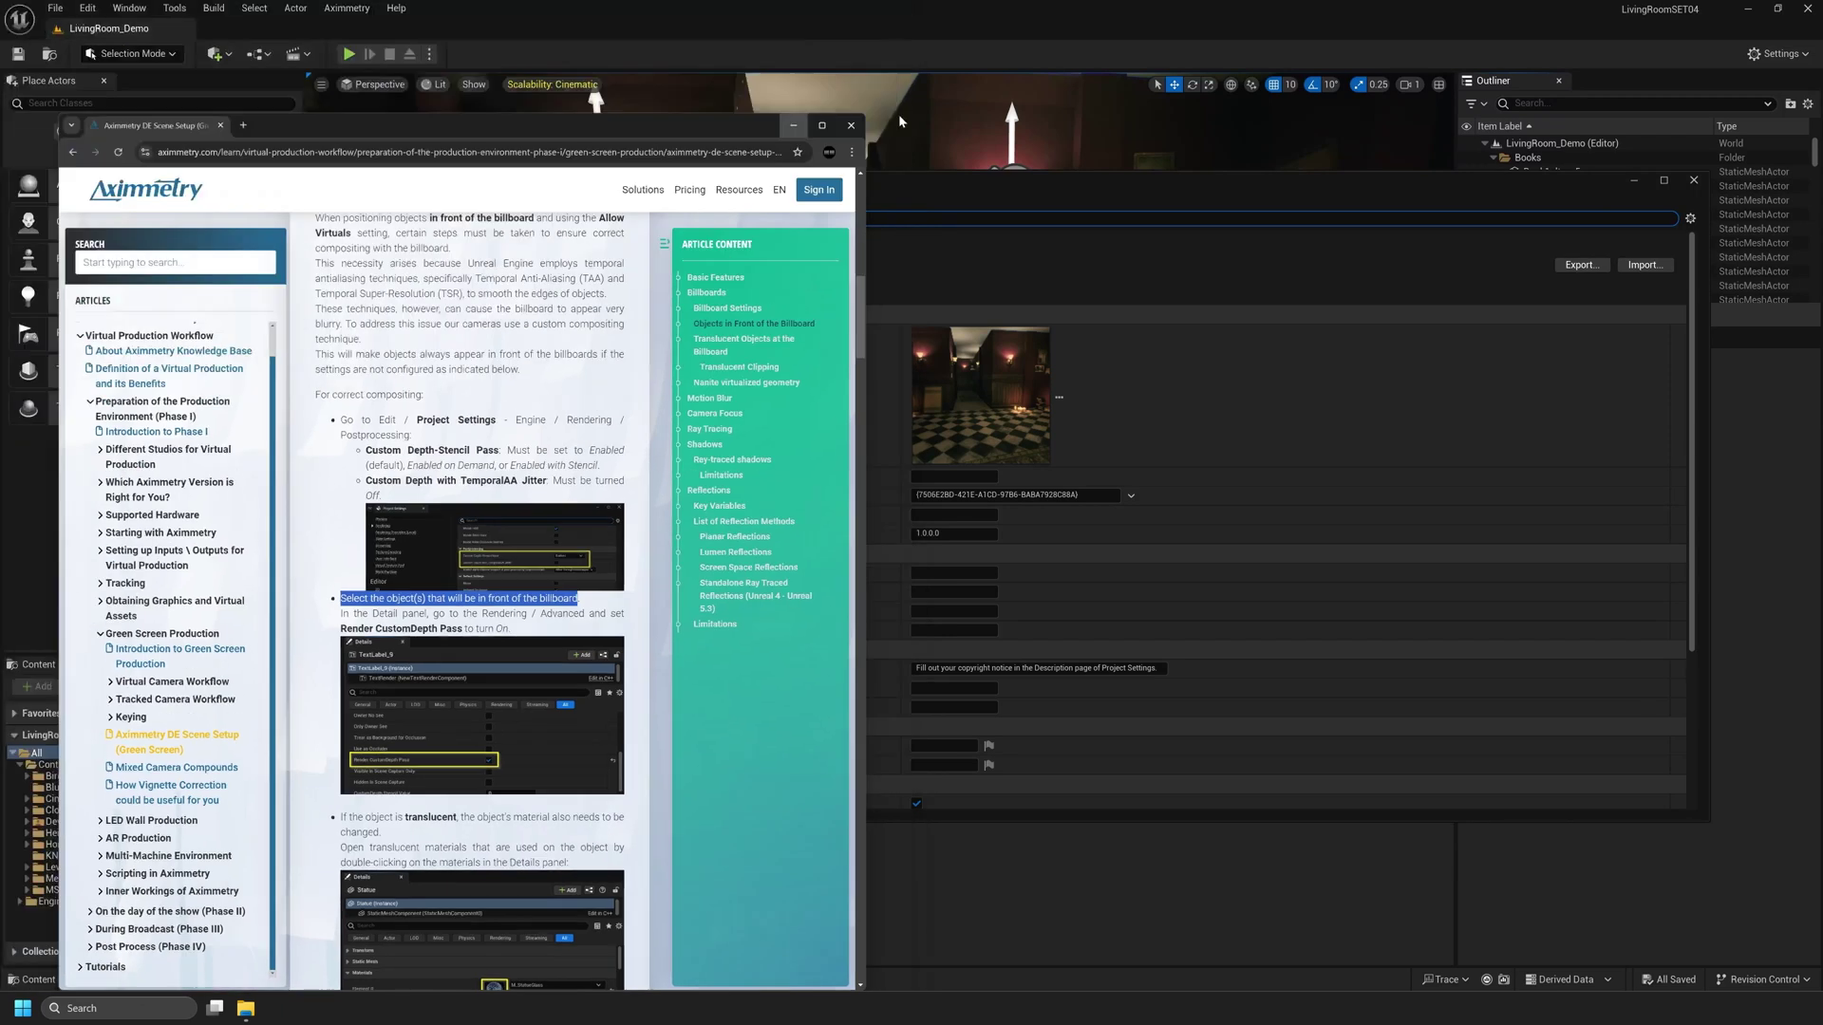
pyautogui.moveTo(755, 186); pyautogui.dragTo(742, 182)
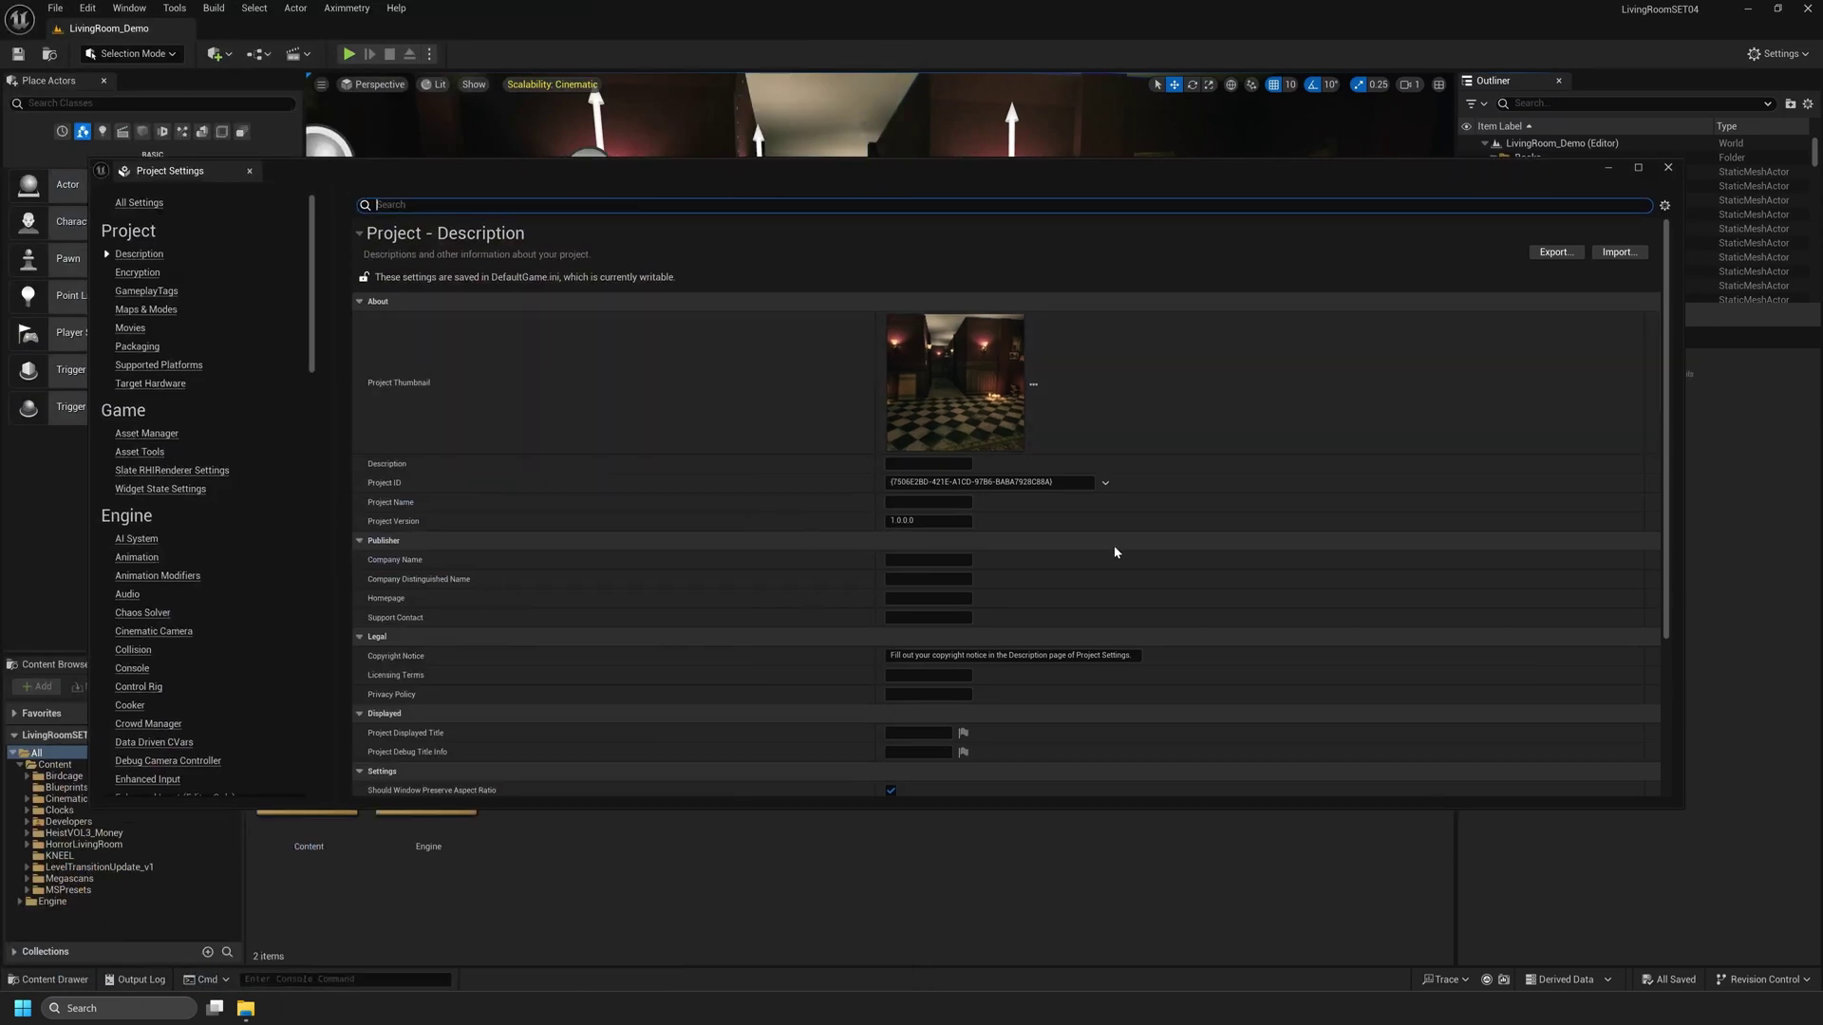
pyautogui.click(1608, 168)
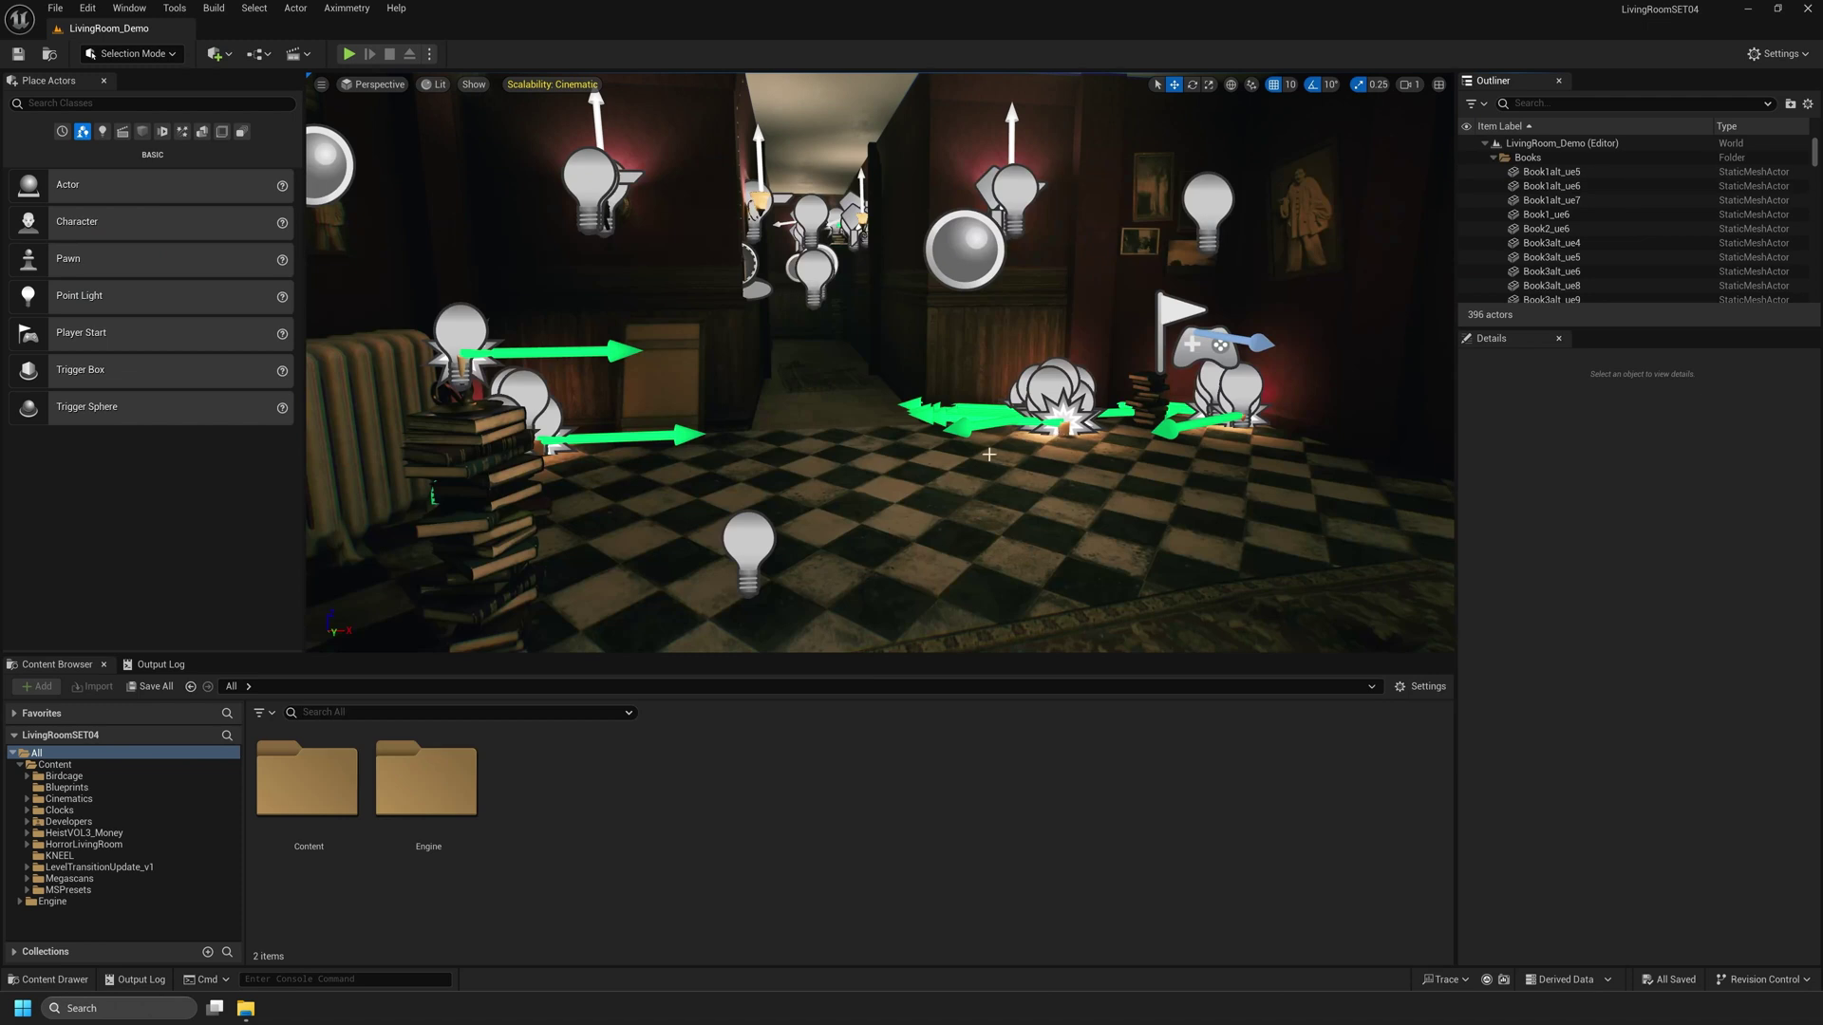
# Add the Aximmetry green camera (virtual + tracked, 1-3 billboards) to the LivingRoom_Demo level.
pyautogui.click(348, 10)
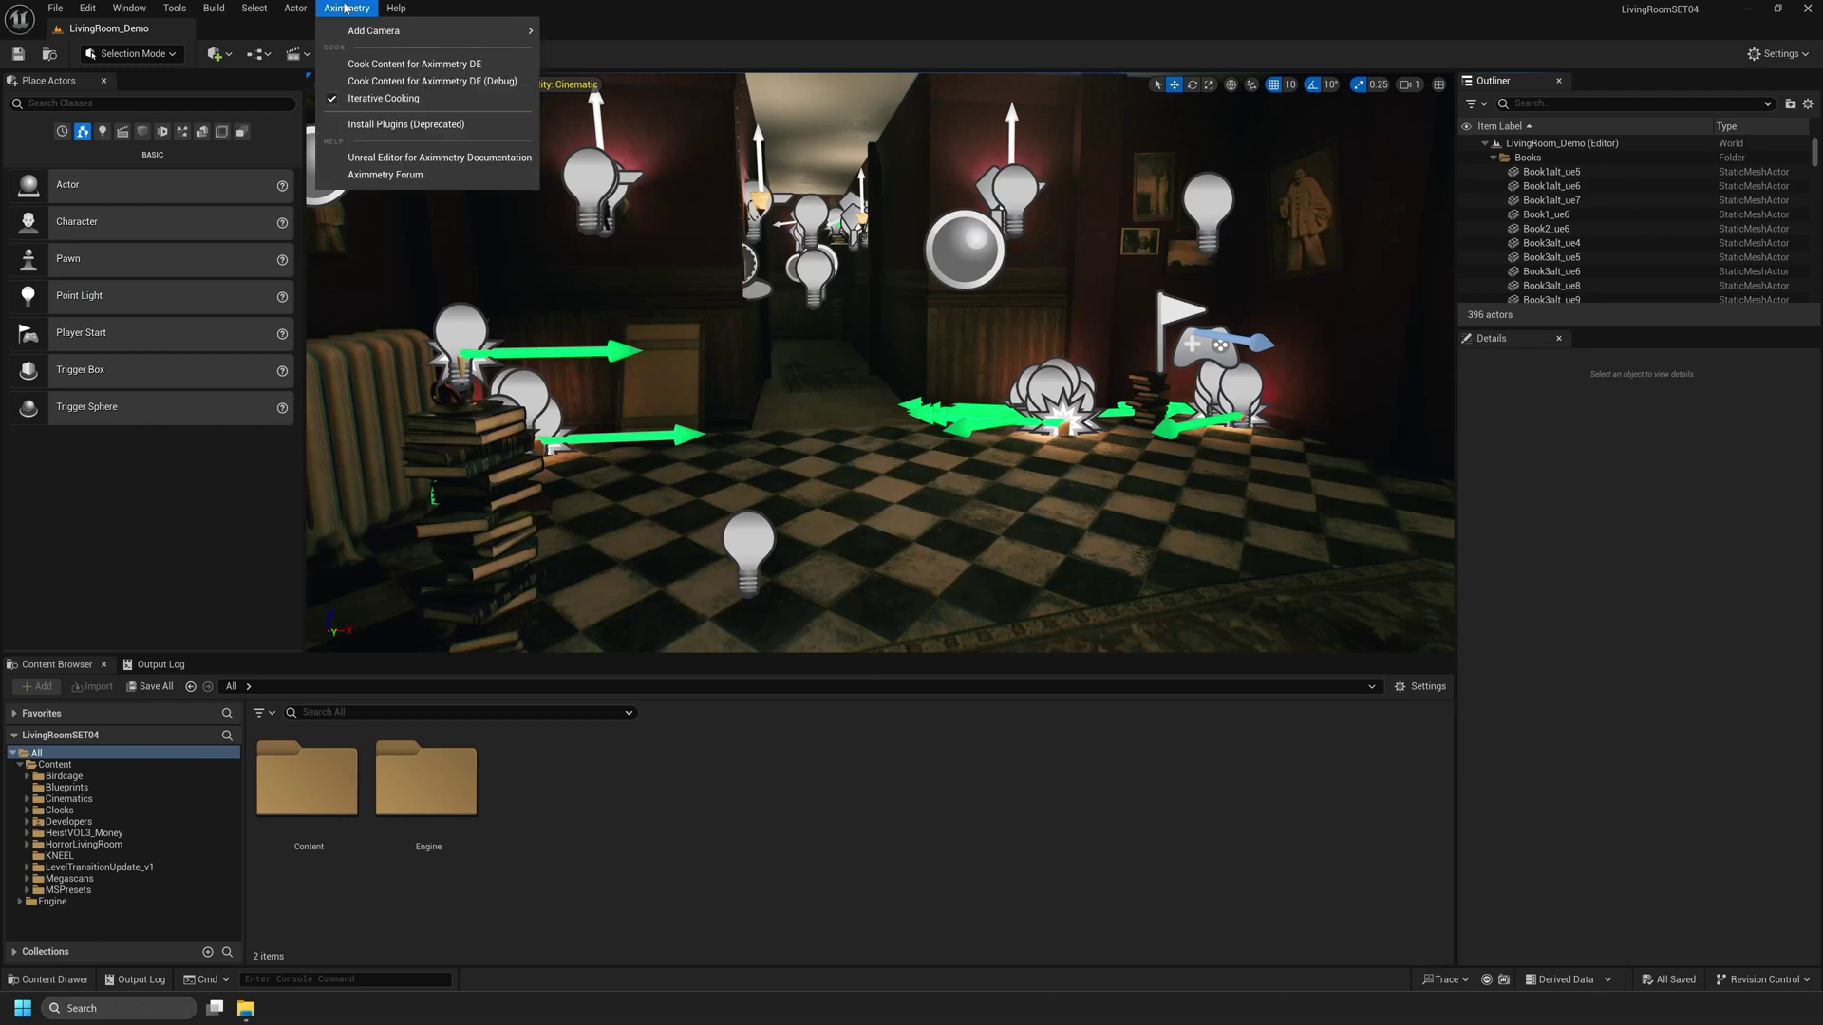
pyautogui.moveTo(370, 32)
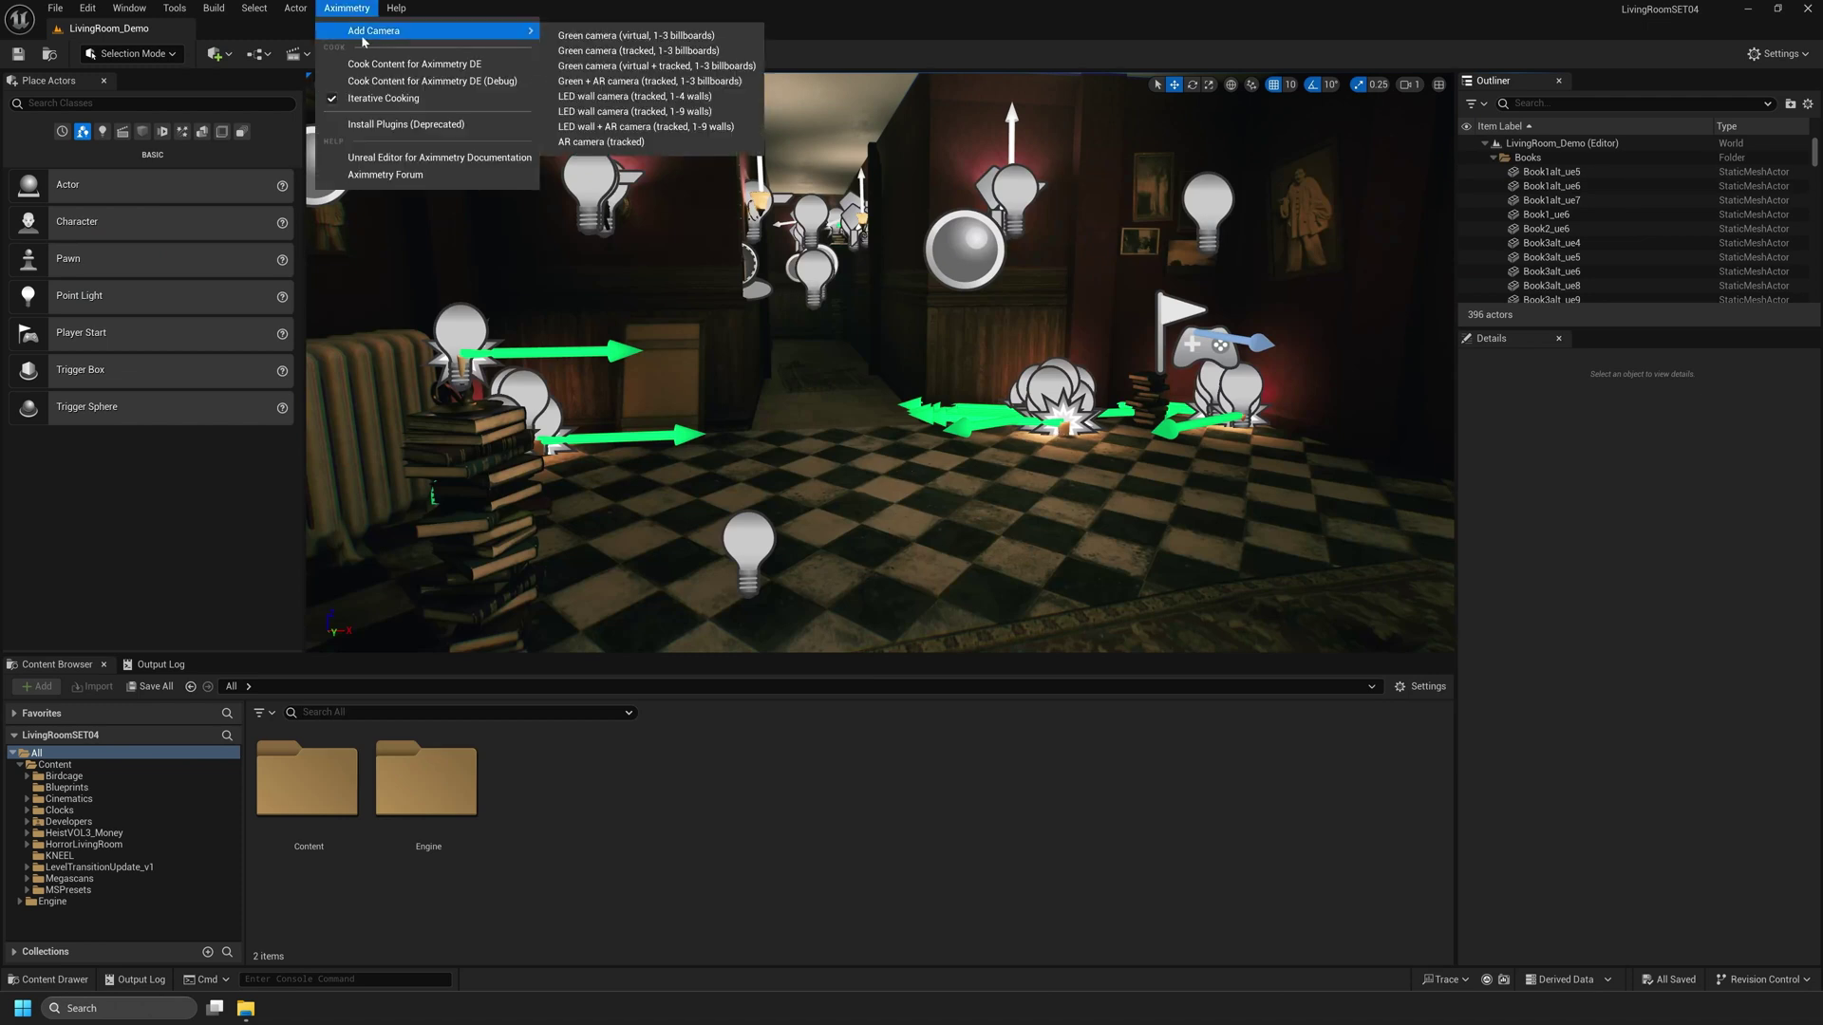
pyautogui.click(628, 68)
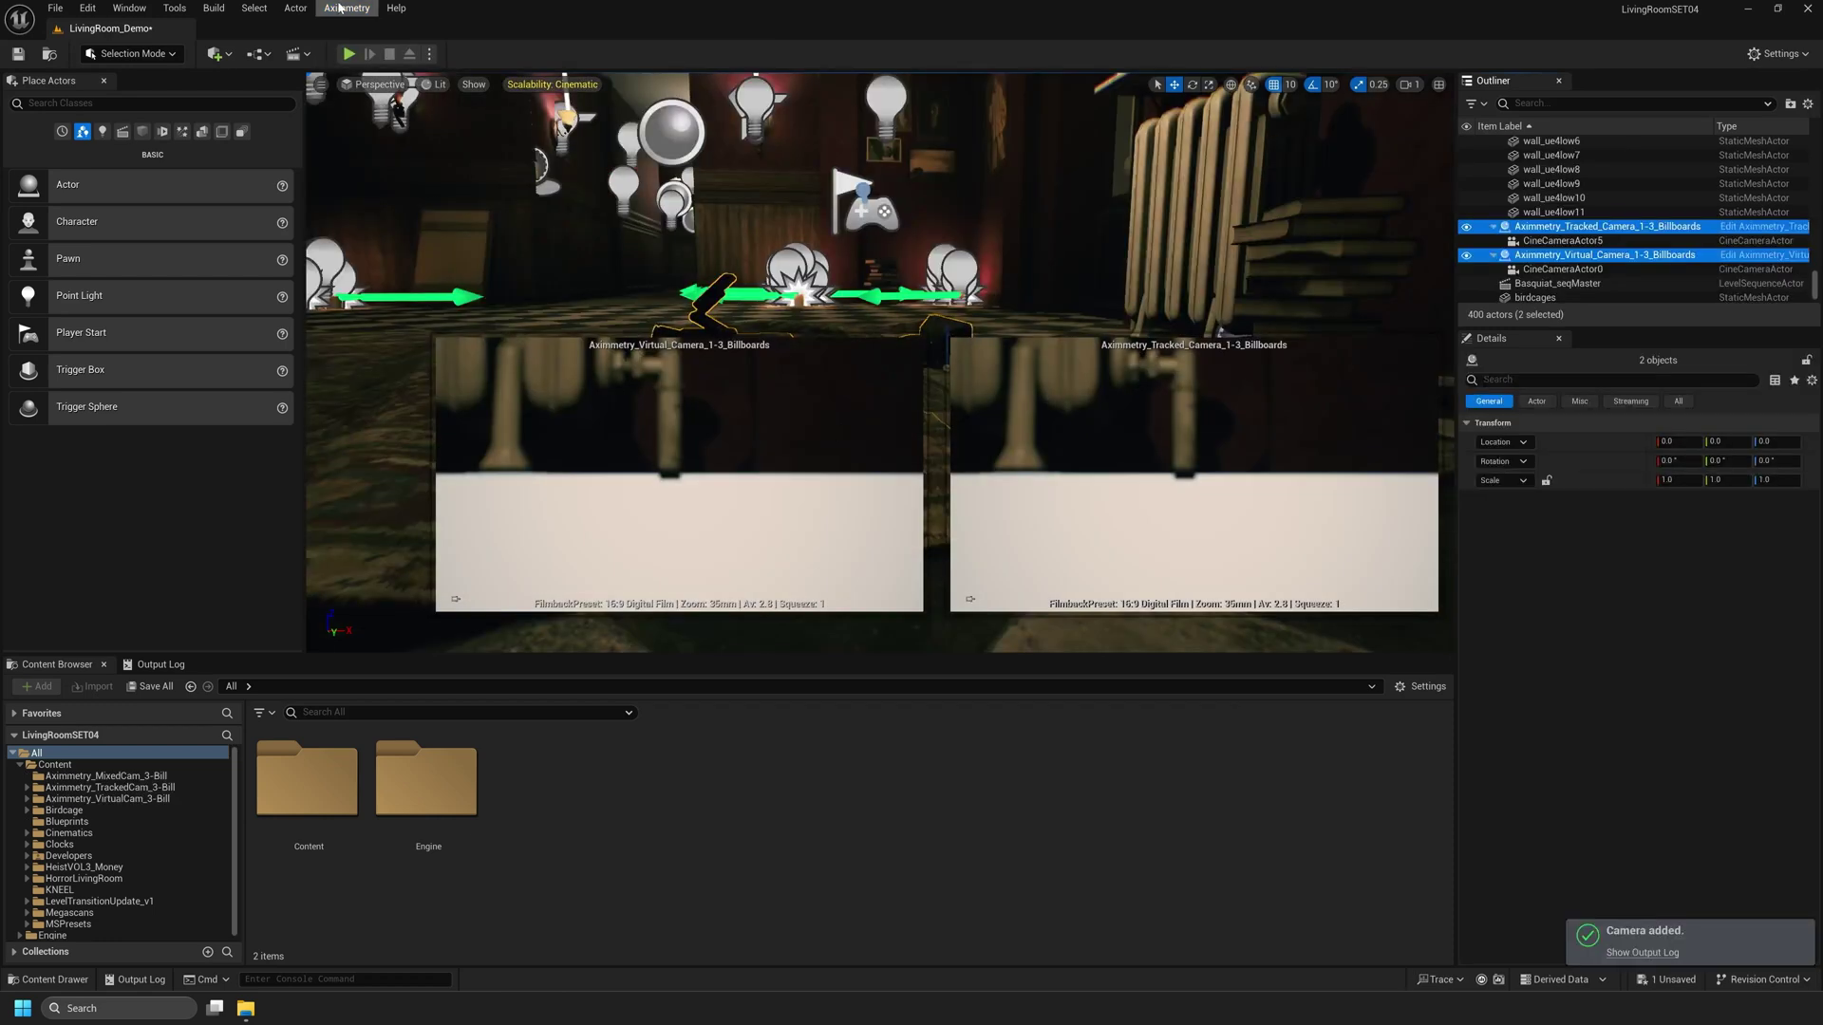
# Cook the content for Aximmetry DE, save the LivingRoom_Demo level and minimize the Unreal Editor.
pyautogui.click(340, 7)
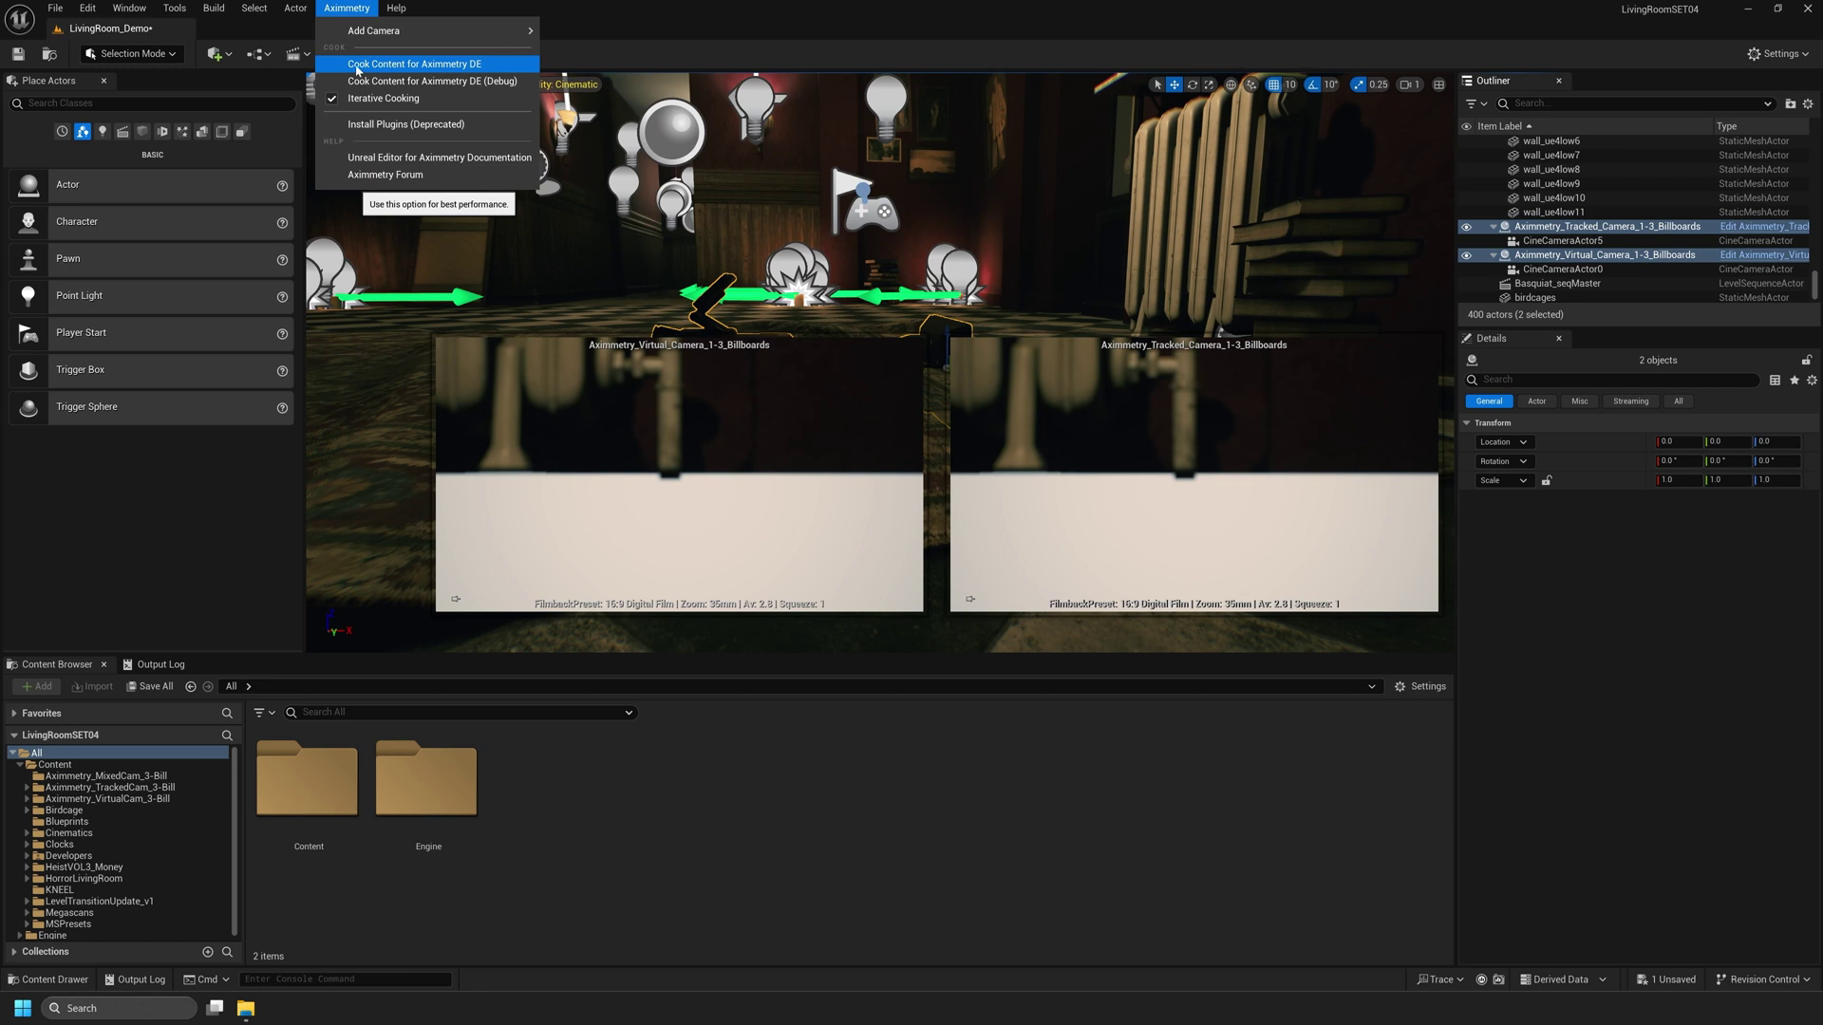
pyautogui.click(408, 65)
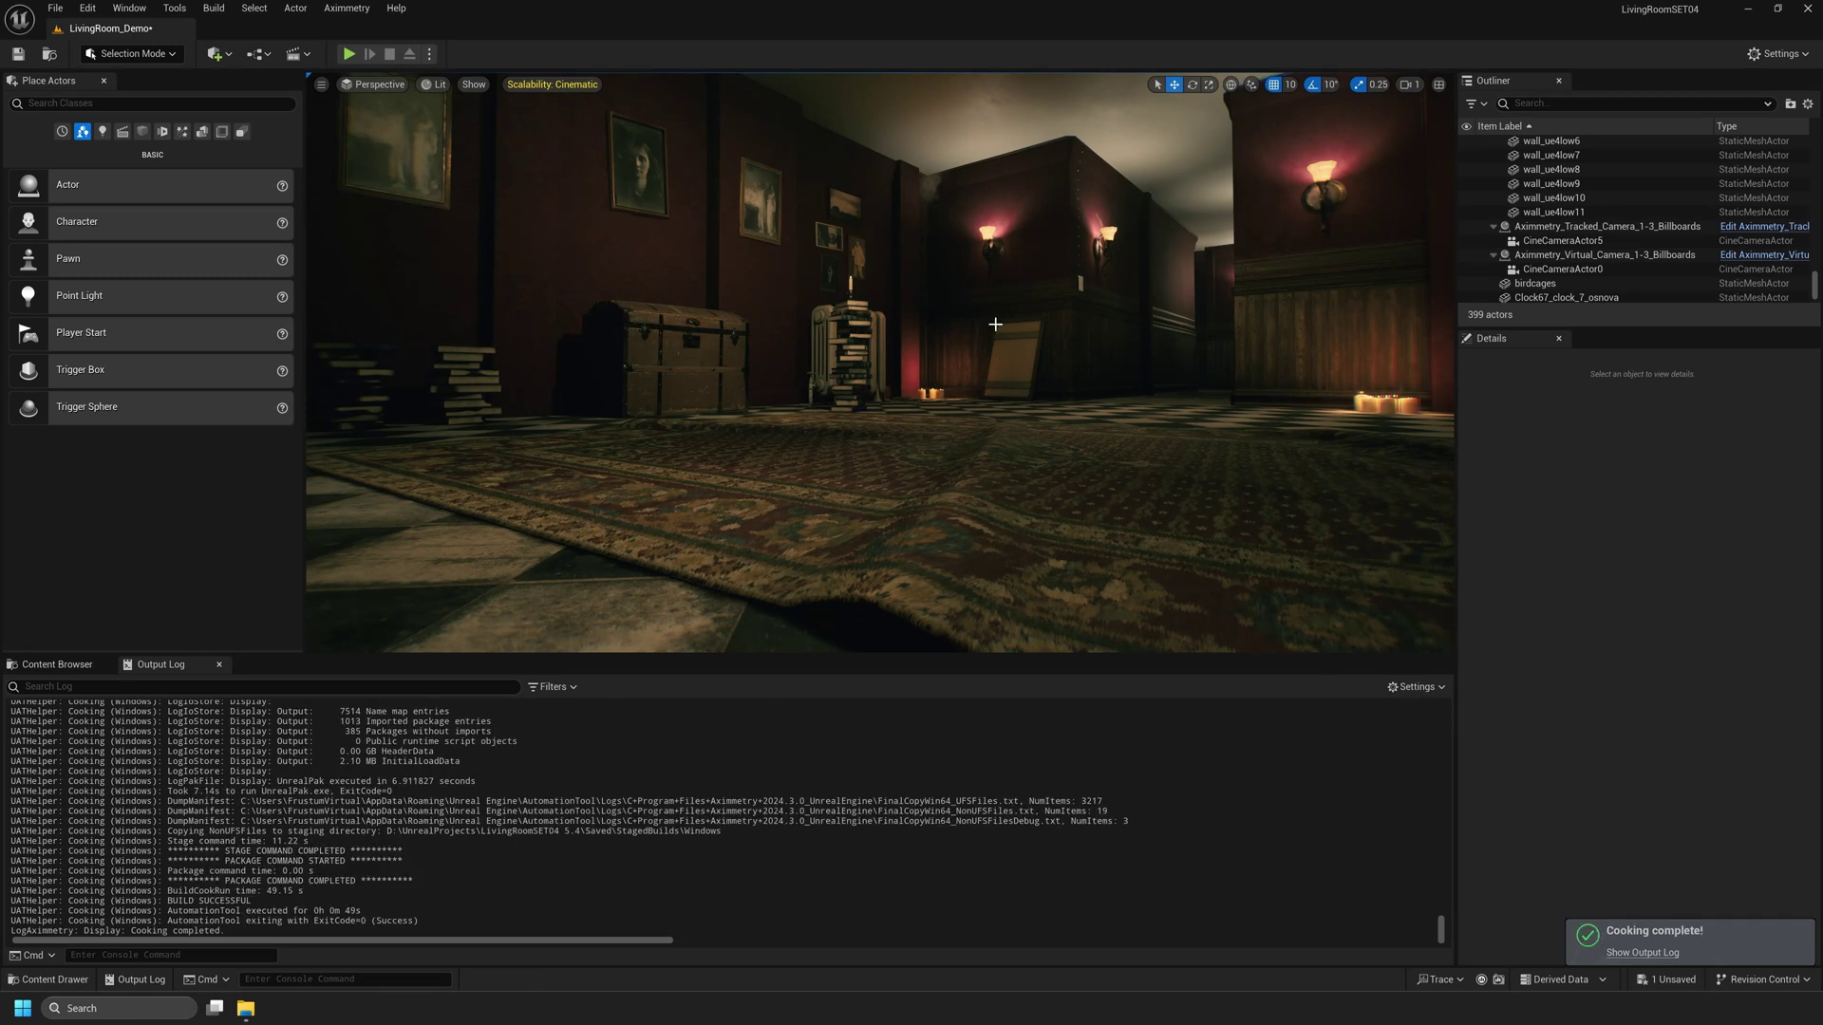
pyautogui.hotkey('ctrl', 's')
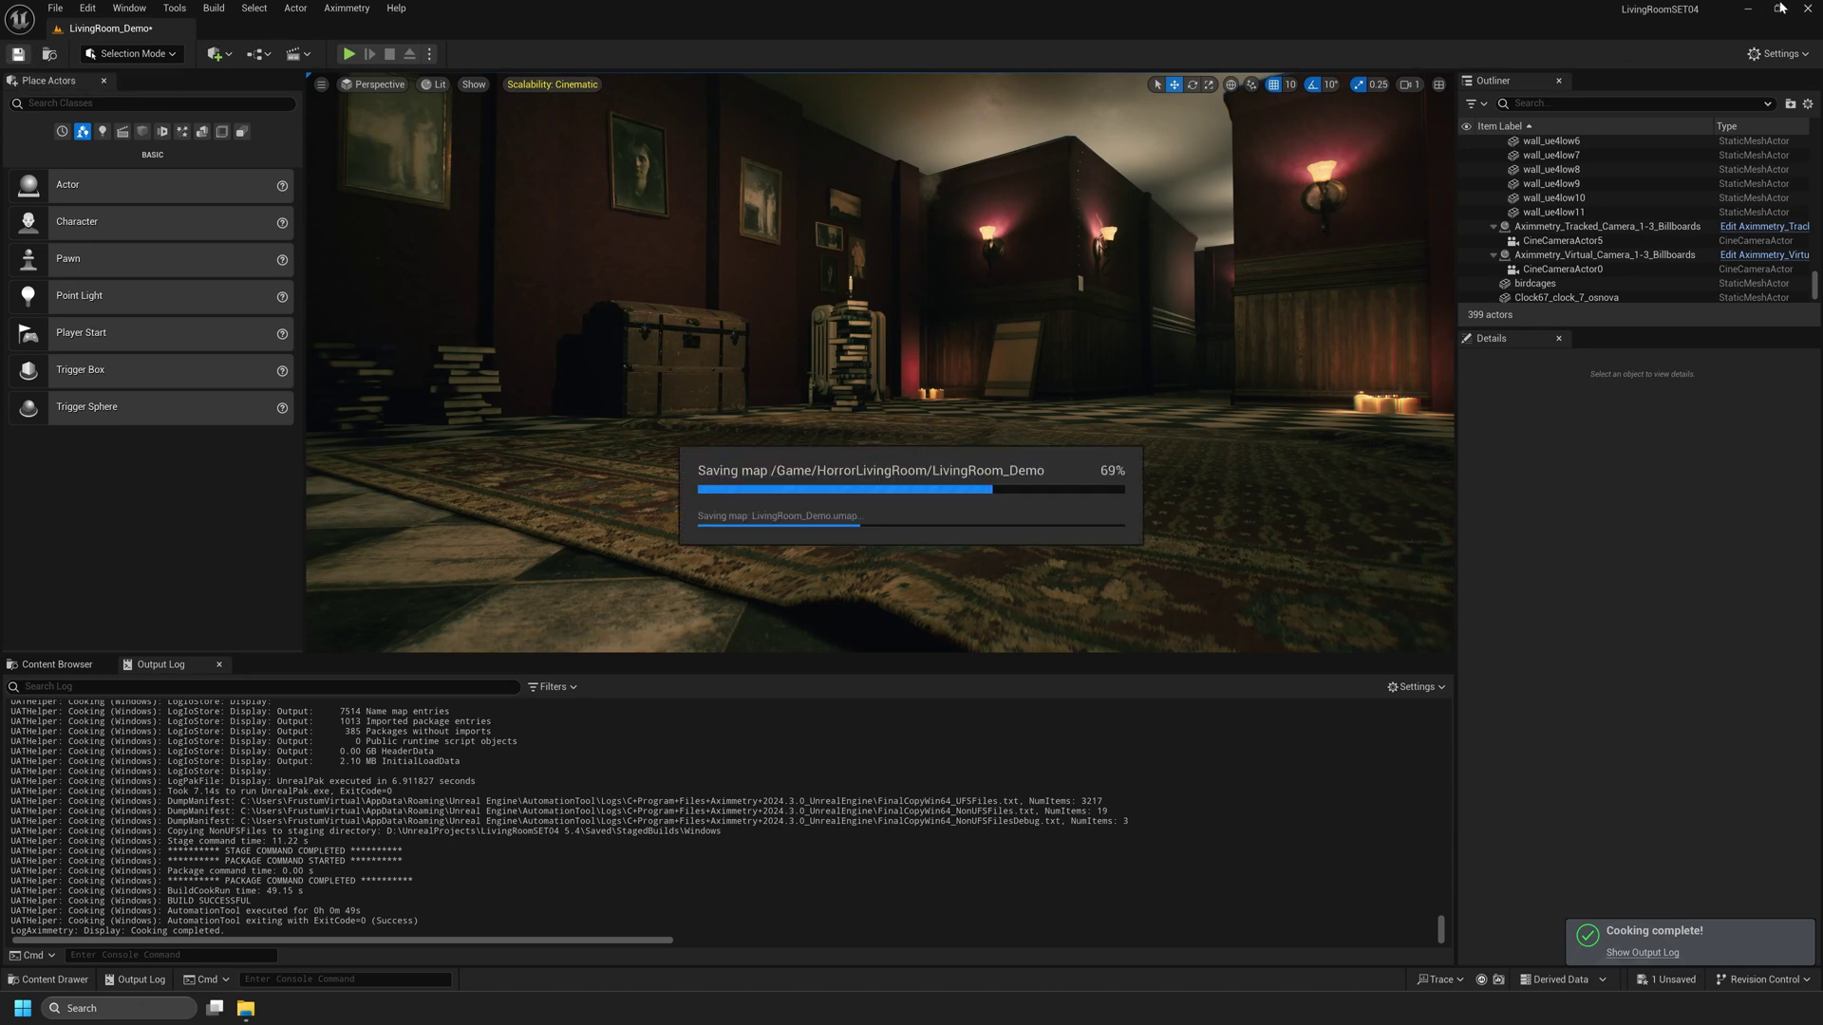
pyautogui.click(1749, 11)
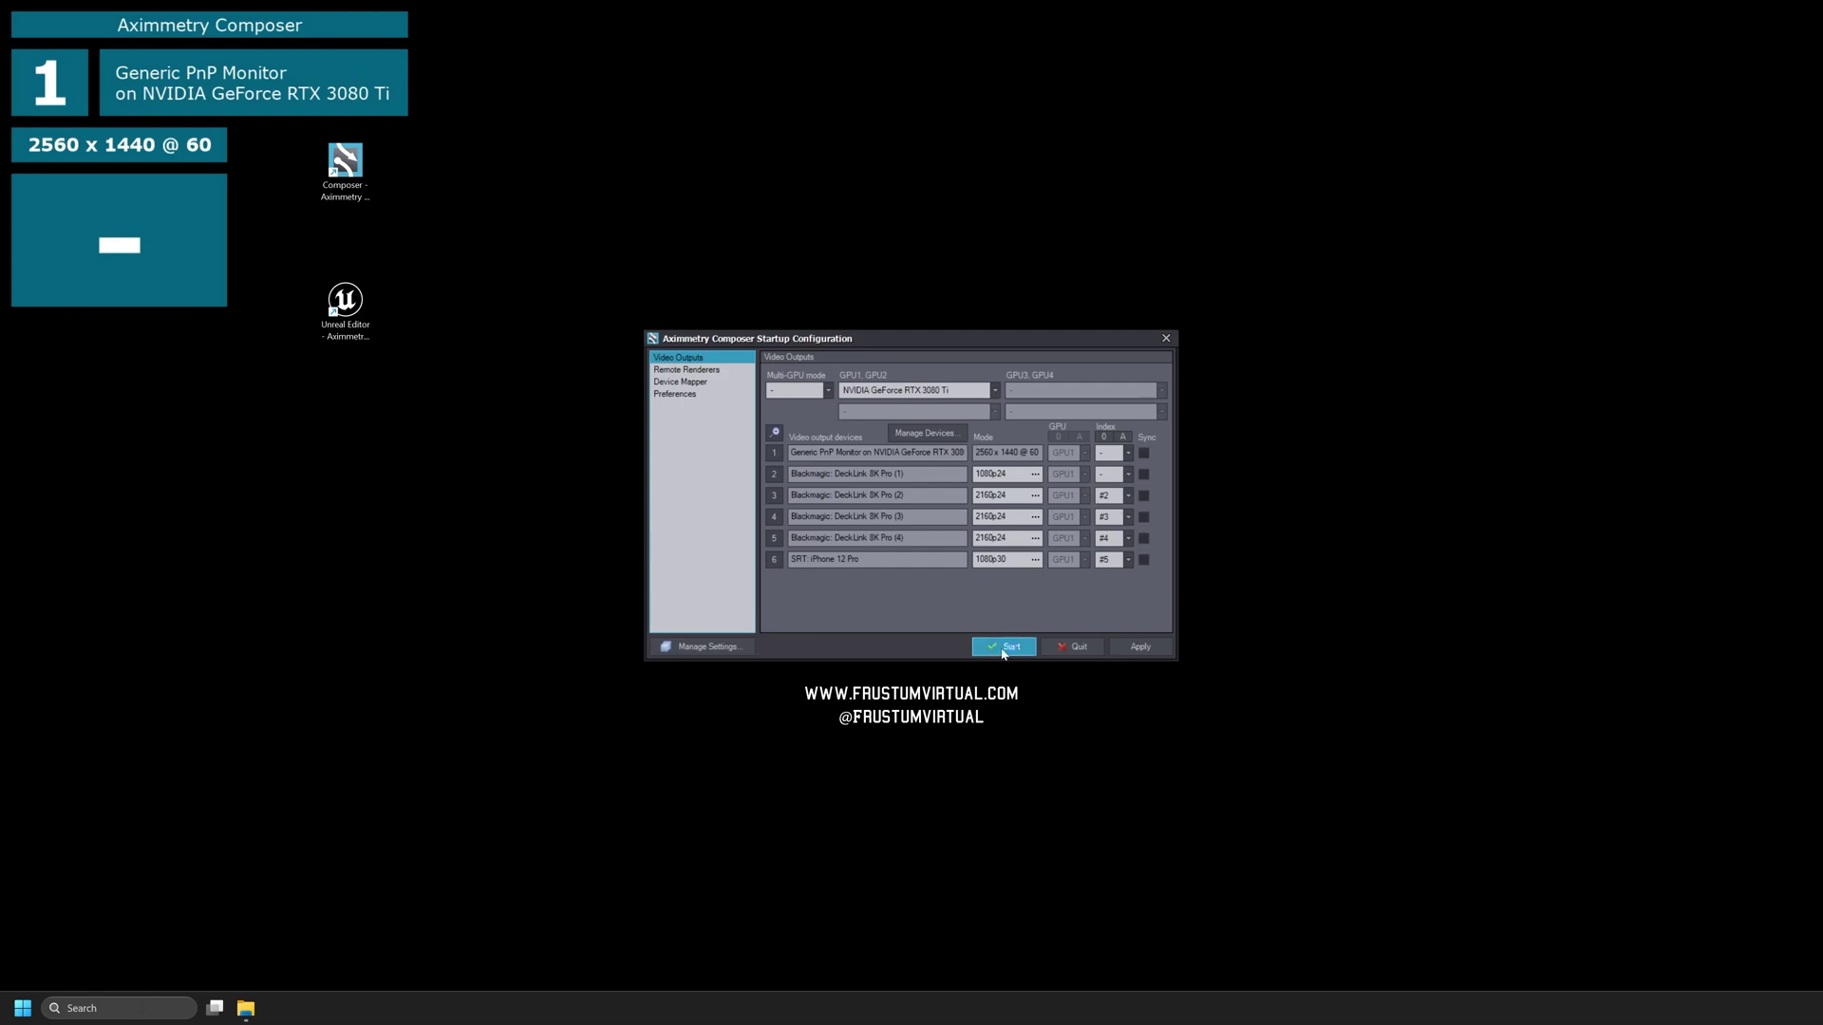
# Start Aximmetry Composer with the current startup configuration and create a new compound.
pyautogui.click(1003, 647)
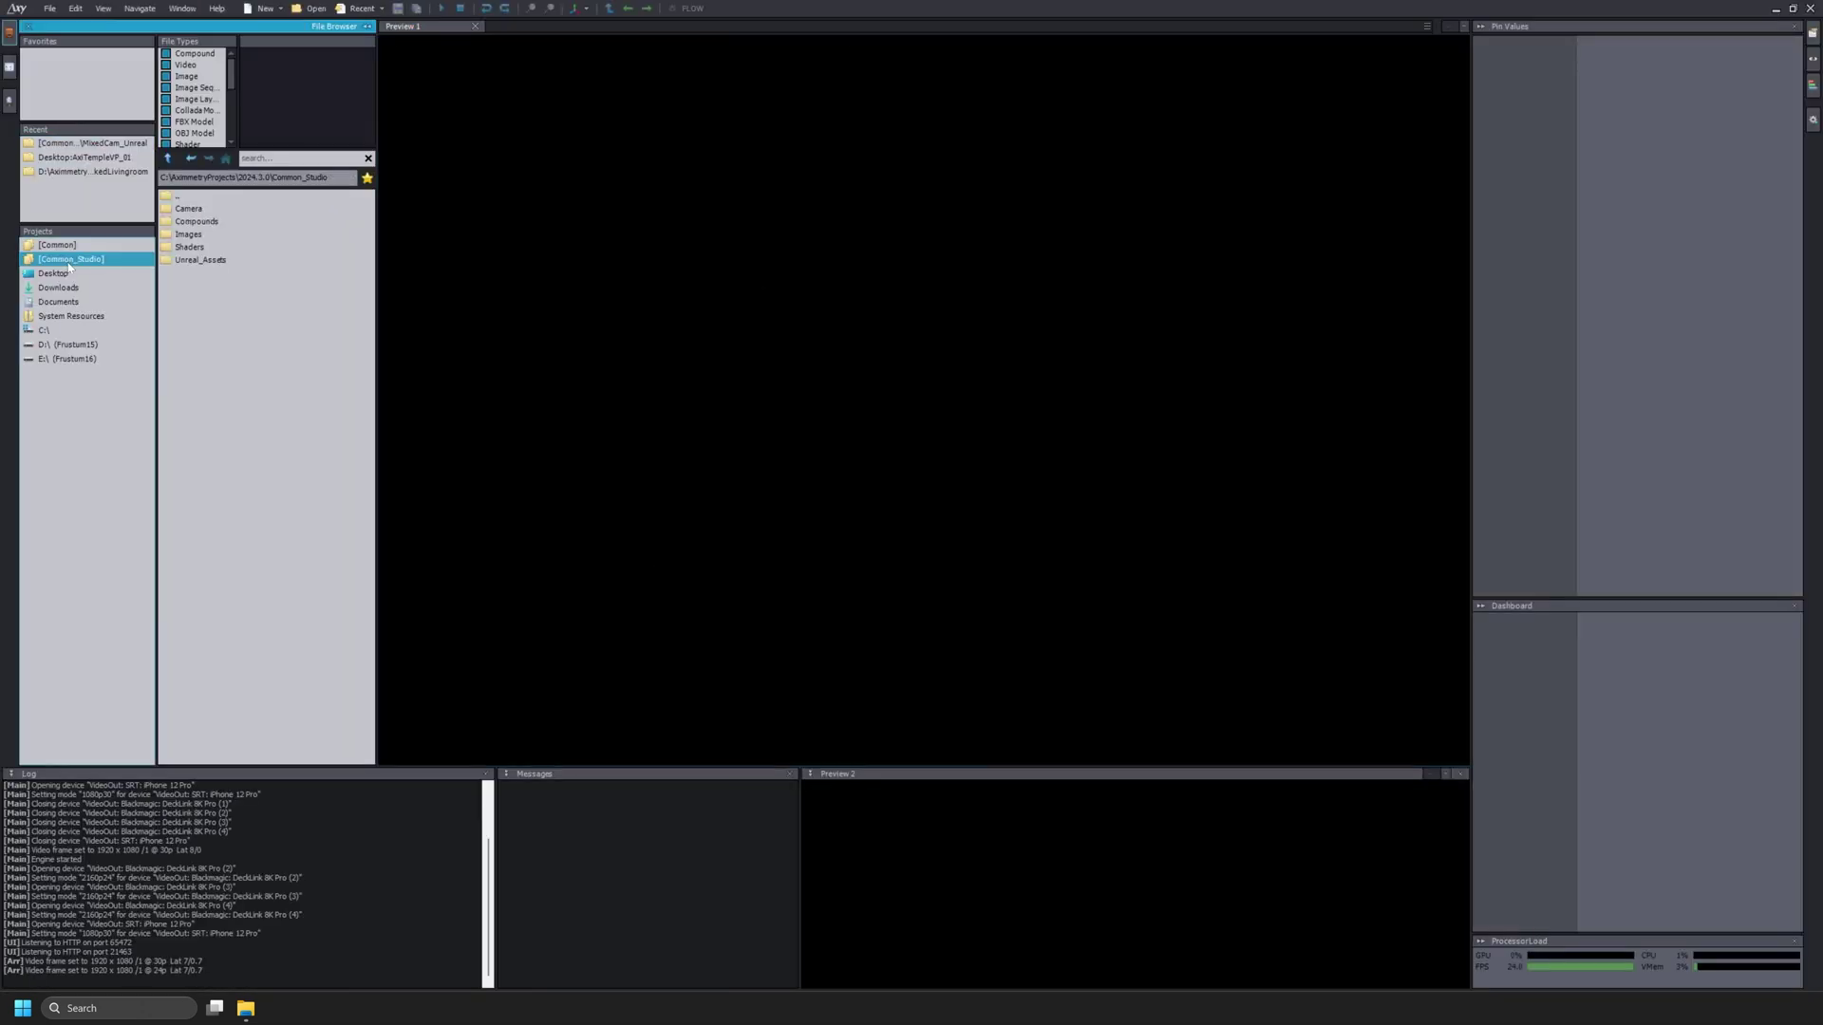
pyautogui.click(264, 8)
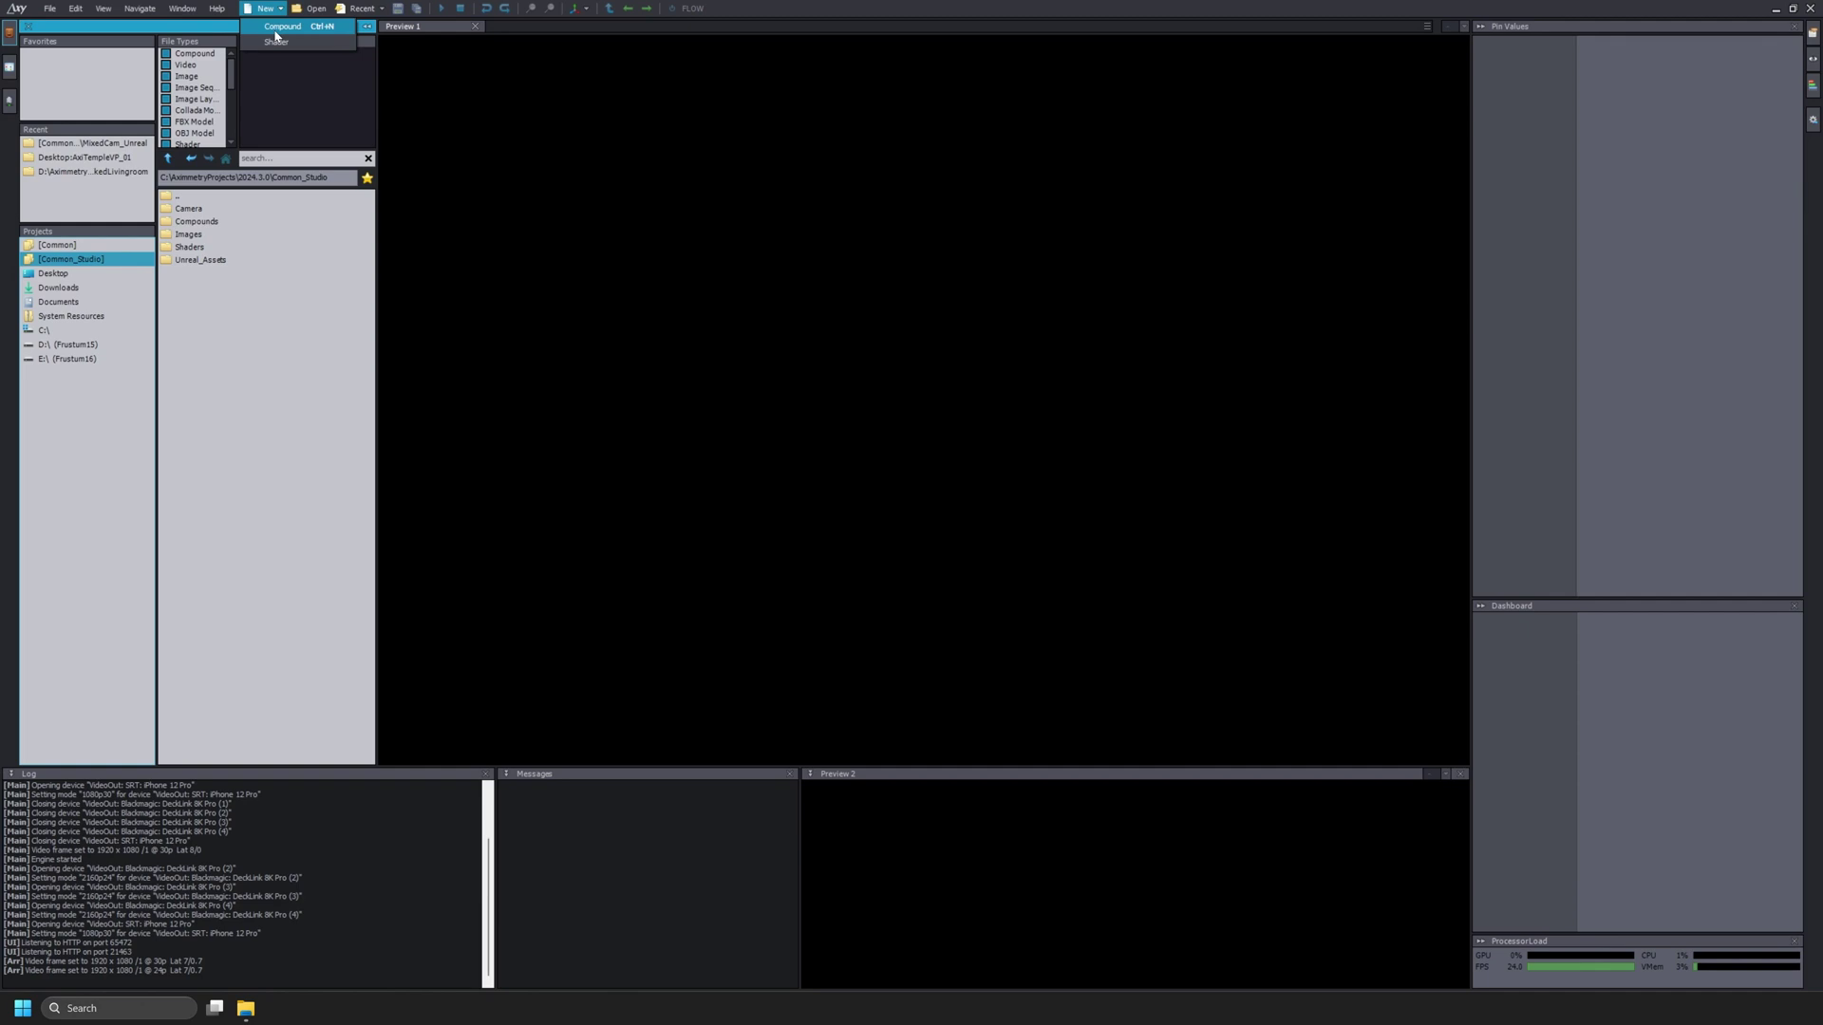
pyautogui.click(275, 31)
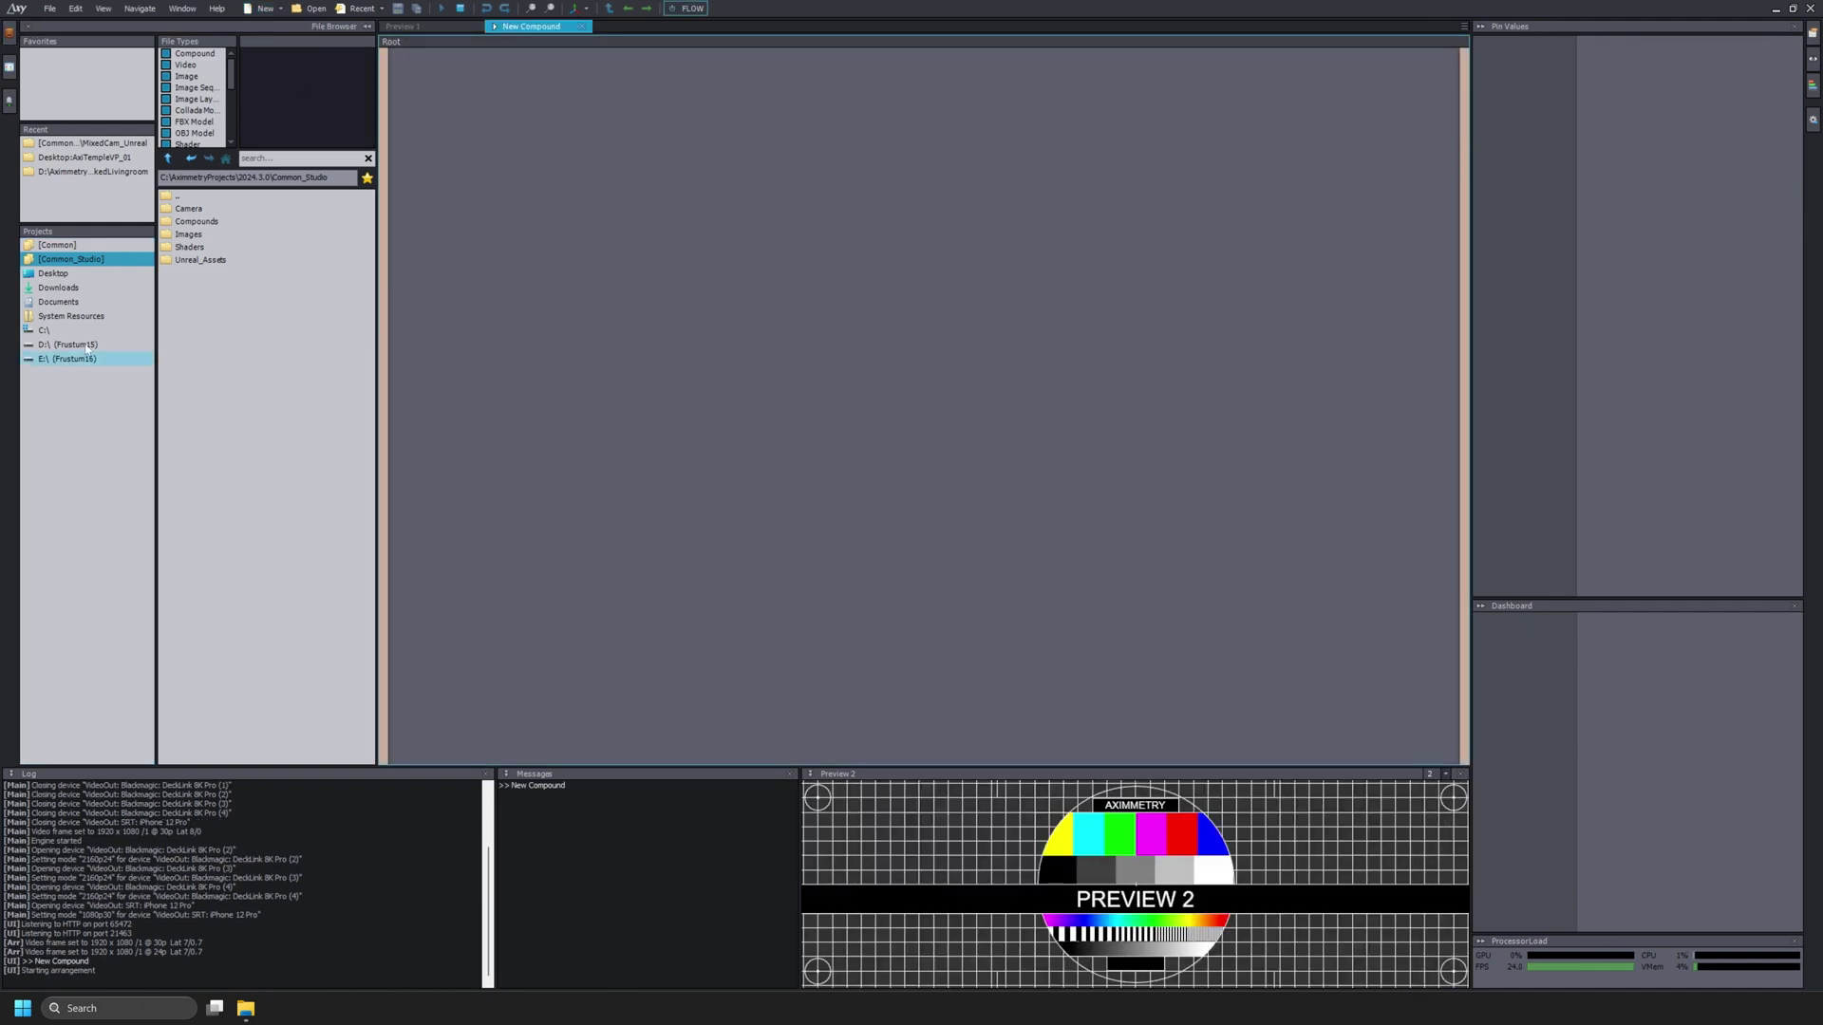
# Add the MixedCam_Unreal_3+3-Cam compound from the Common_Studio camera files to the new compound's flow.
pyautogui.doubleClick(188, 208)
pyautogui.doubleClick(194, 259)
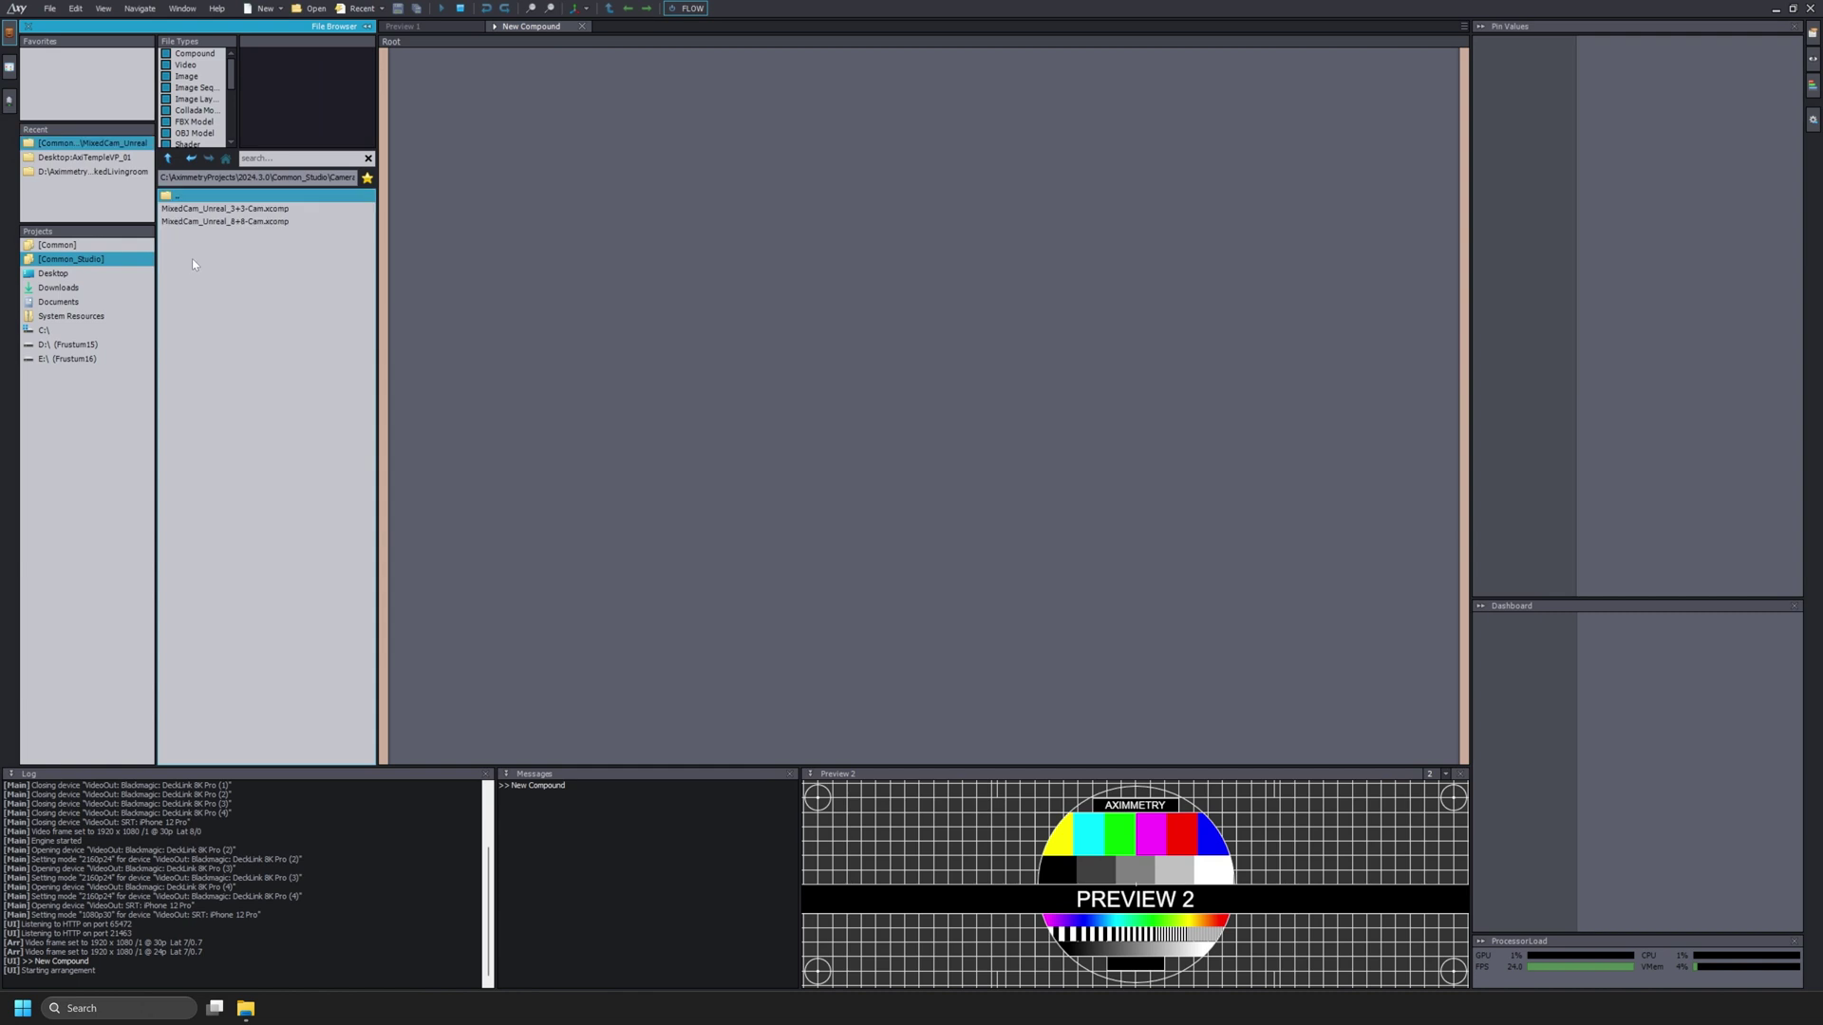
pyautogui.click(162, 209)
pyautogui.moveTo(163, 213); pyautogui.dragTo(709, 317)
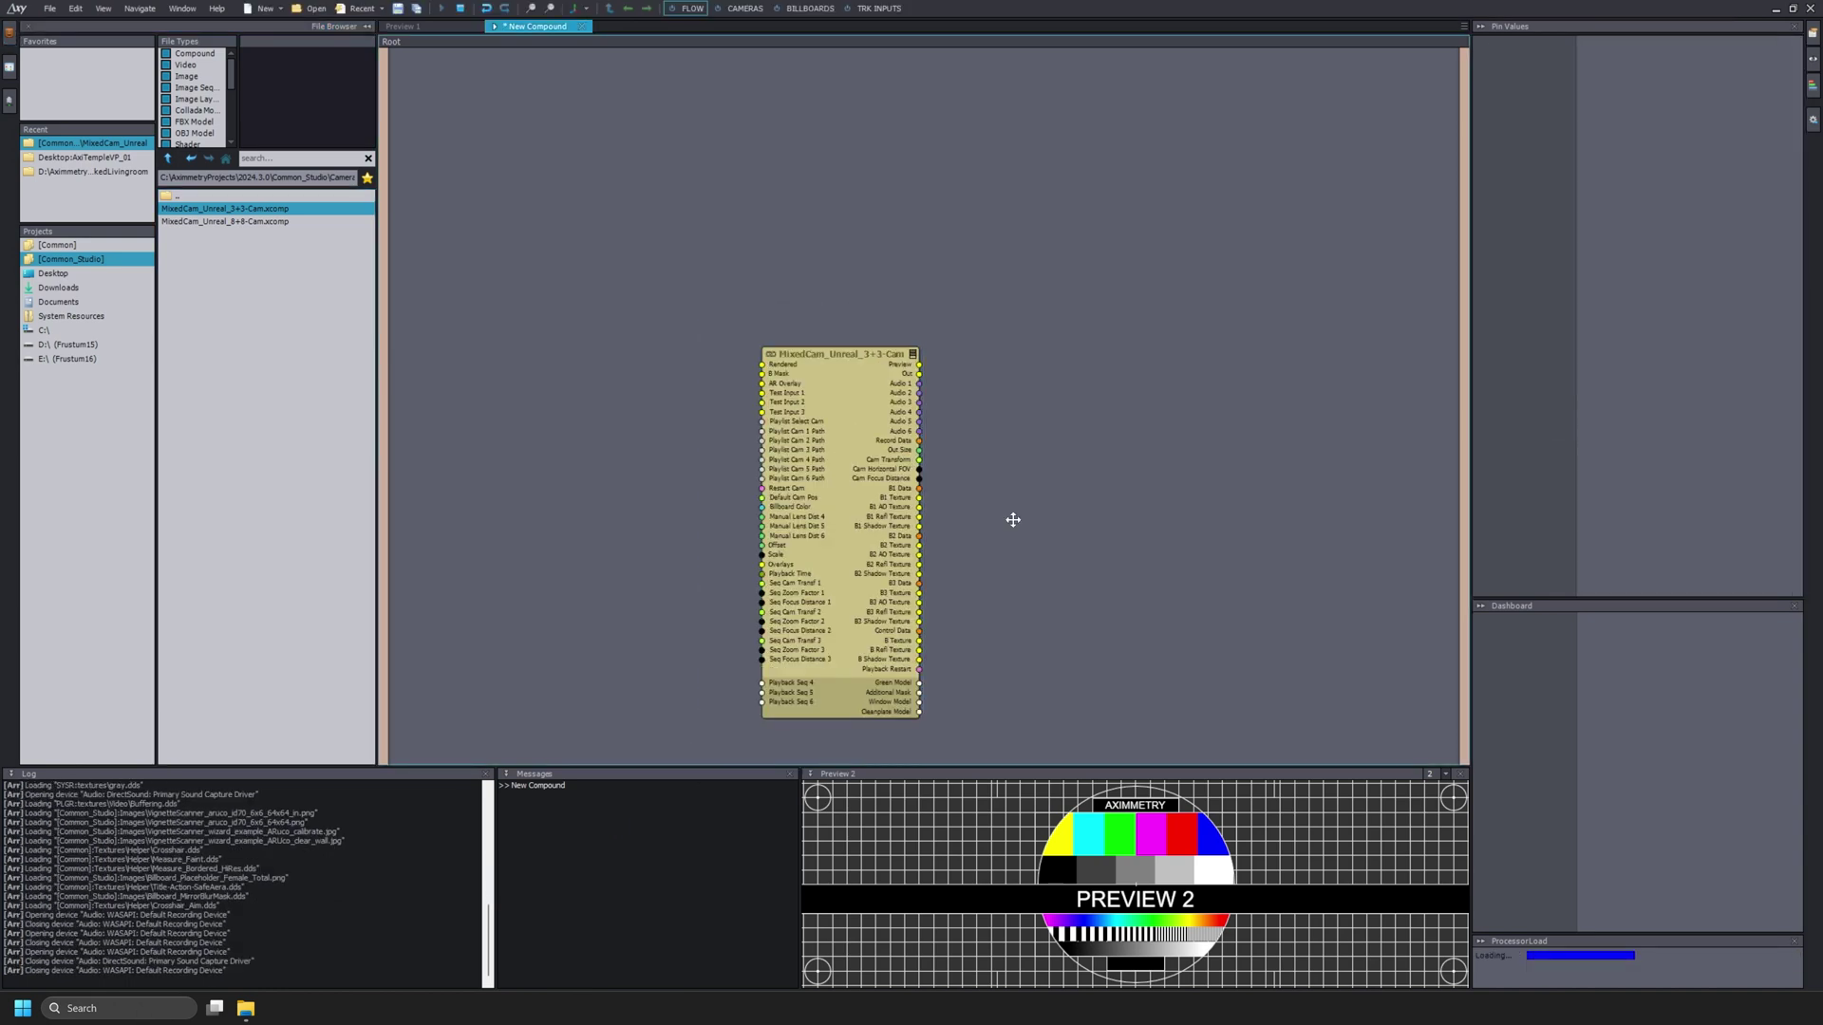
pyautogui.moveTo(1013, 520); pyautogui.dragTo(914, 466, button='middle')
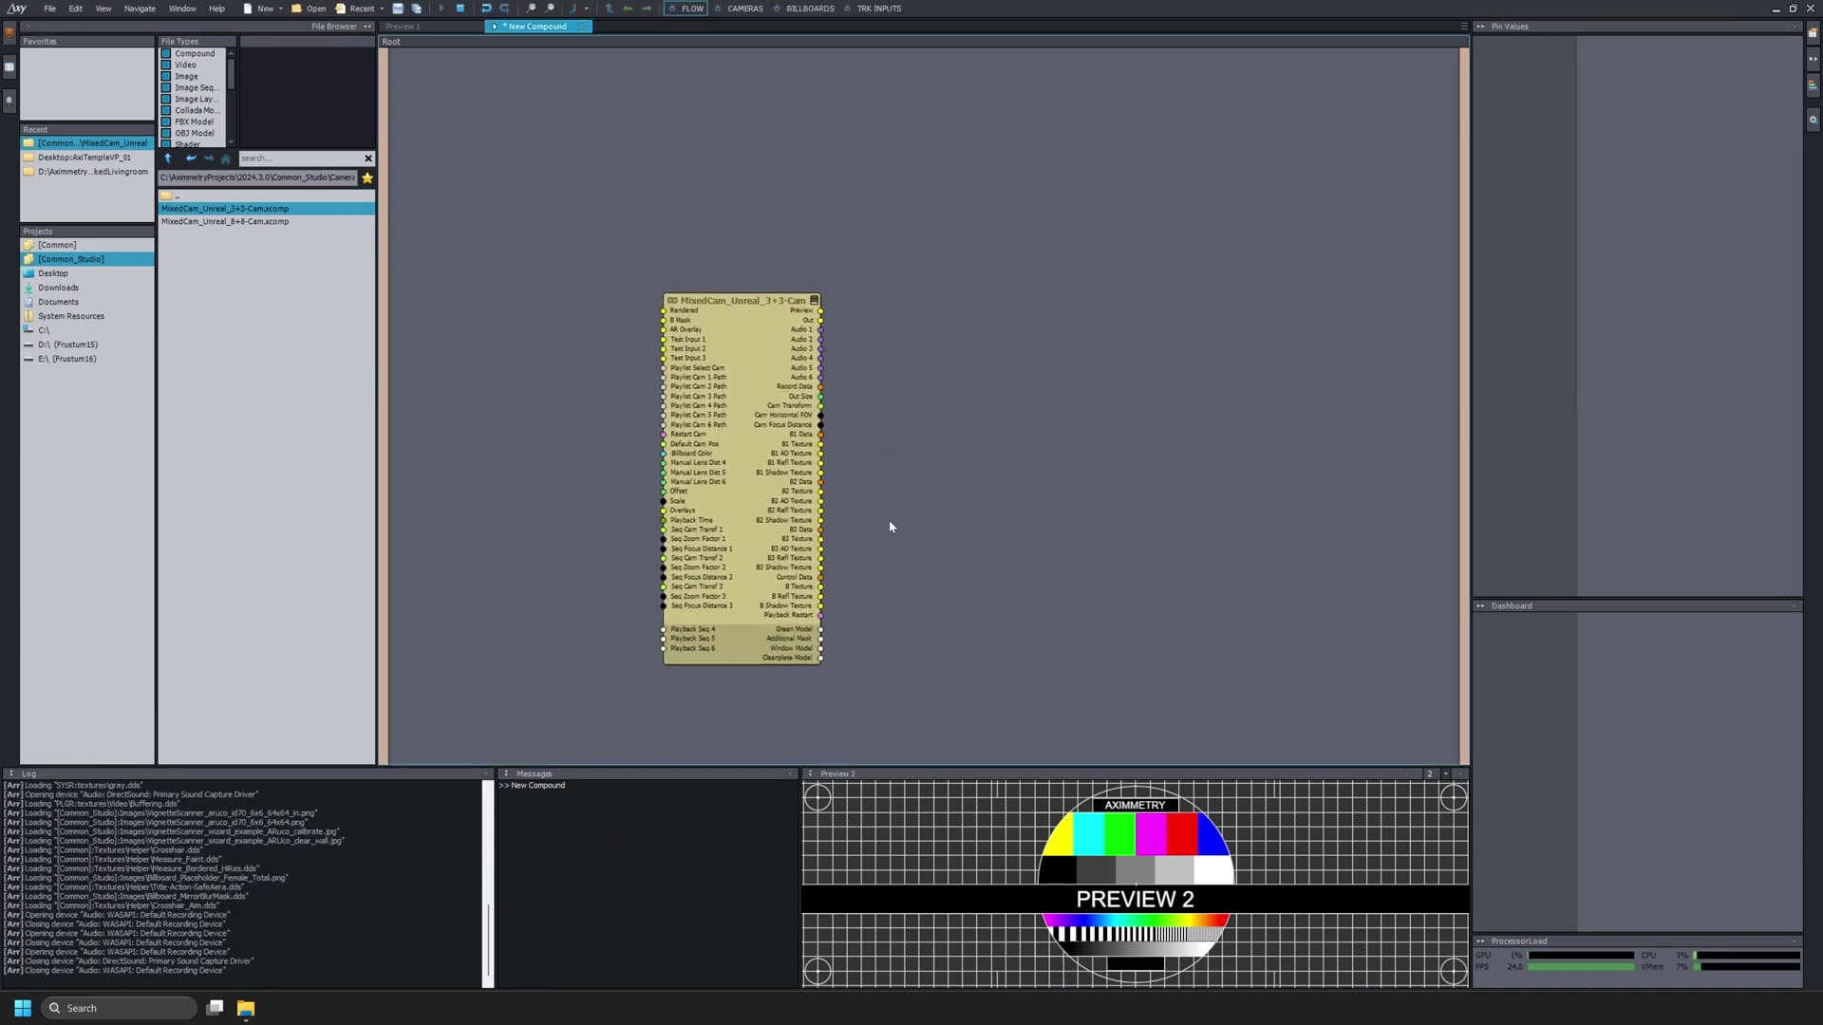
# Add the LivingRoomSET04 project file from D:\UnrealProjects\LivingRoomSET04 5.4 to the compound's flow and minimize the file window.
pyautogui.click(245, 1008)
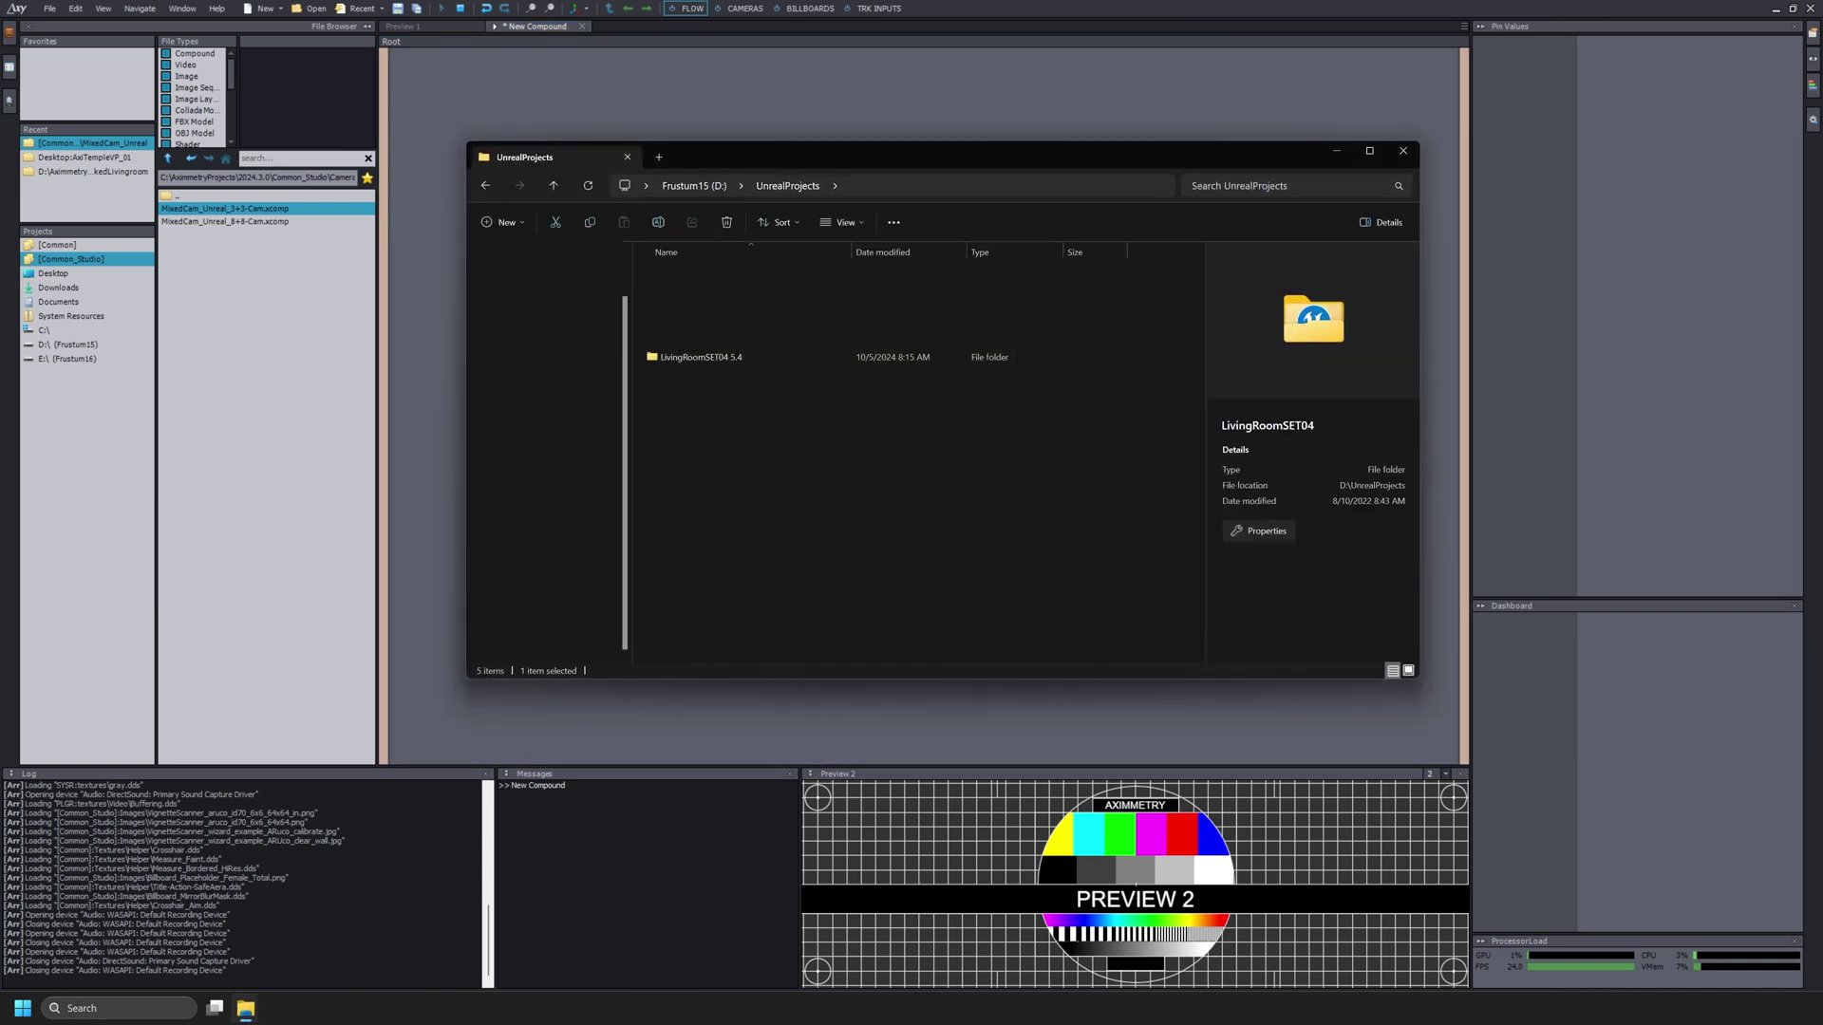
pyautogui.click(692, 335)
pyautogui.doubleClick(699, 358)
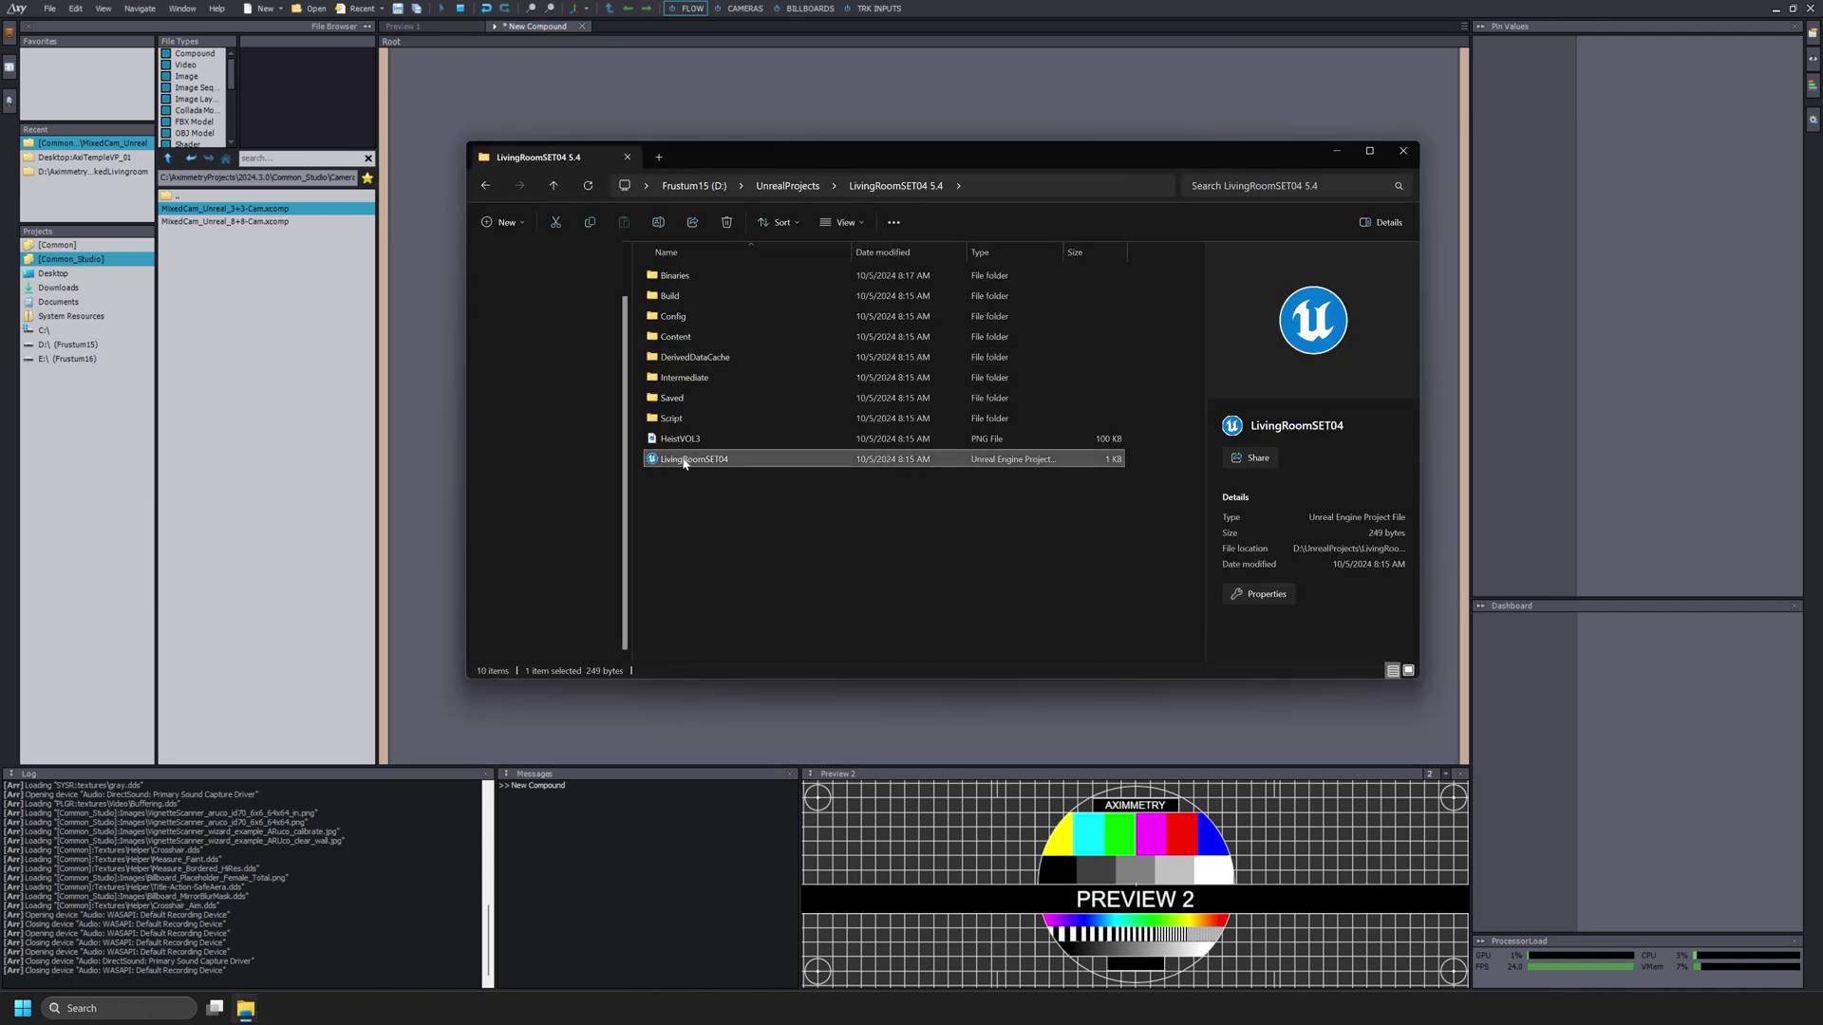
pyautogui.moveTo(874, 67); pyautogui.dragTo(838, 424)
pyautogui.click(1326, 149)
# Connect the camera, billboard, texture, shadow and control data outputs of MixedCam_Unreal_3+3-Cam to the matching LivingRoomSET04 inputs.
pyautogui.moveTo(820, 433); pyautogui.dragTo(839, 433)
pyautogui.moveTo(821, 443); pyautogui.dragTo(839, 444)
pyautogui.moveTo(820, 453); pyautogui.dragTo(839, 453)
pyautogui.moveTo(820, 463); pyautogui.dragTo(839, 472)
pyautogui.moveTo(820, 481); pyautogui.dragTo(838, 481)
pyautogui.moveTo(820, 491); pyautogui.dragTo(839, 491)
pyautogui.moveTo(820, 500); pyautogui.dragTo(839, 500)
pyautogui.moveTo(820, 566); pyautogui.dragTo(838, 567)
pyautogui.moveTo(820, 577); pyautogui.dragTo(838, 577)
pyautogui.moveTo(820, 586); pyautogui.dragTo(838, 596)
pyautogui.moveTo(820, 605); pyautogui.dragTo(838, 606)
# Connect LivingRoomSET04's Out and B Mask back to the camera compound, and the camera compound's Preview and Out to the root outputs.
pyautogui.moveTo(949, 377); pyautogui.dragTo(663, 320)
pyautogui.moveTo(820, 311); pyautogui.dragTo(1429, 66)
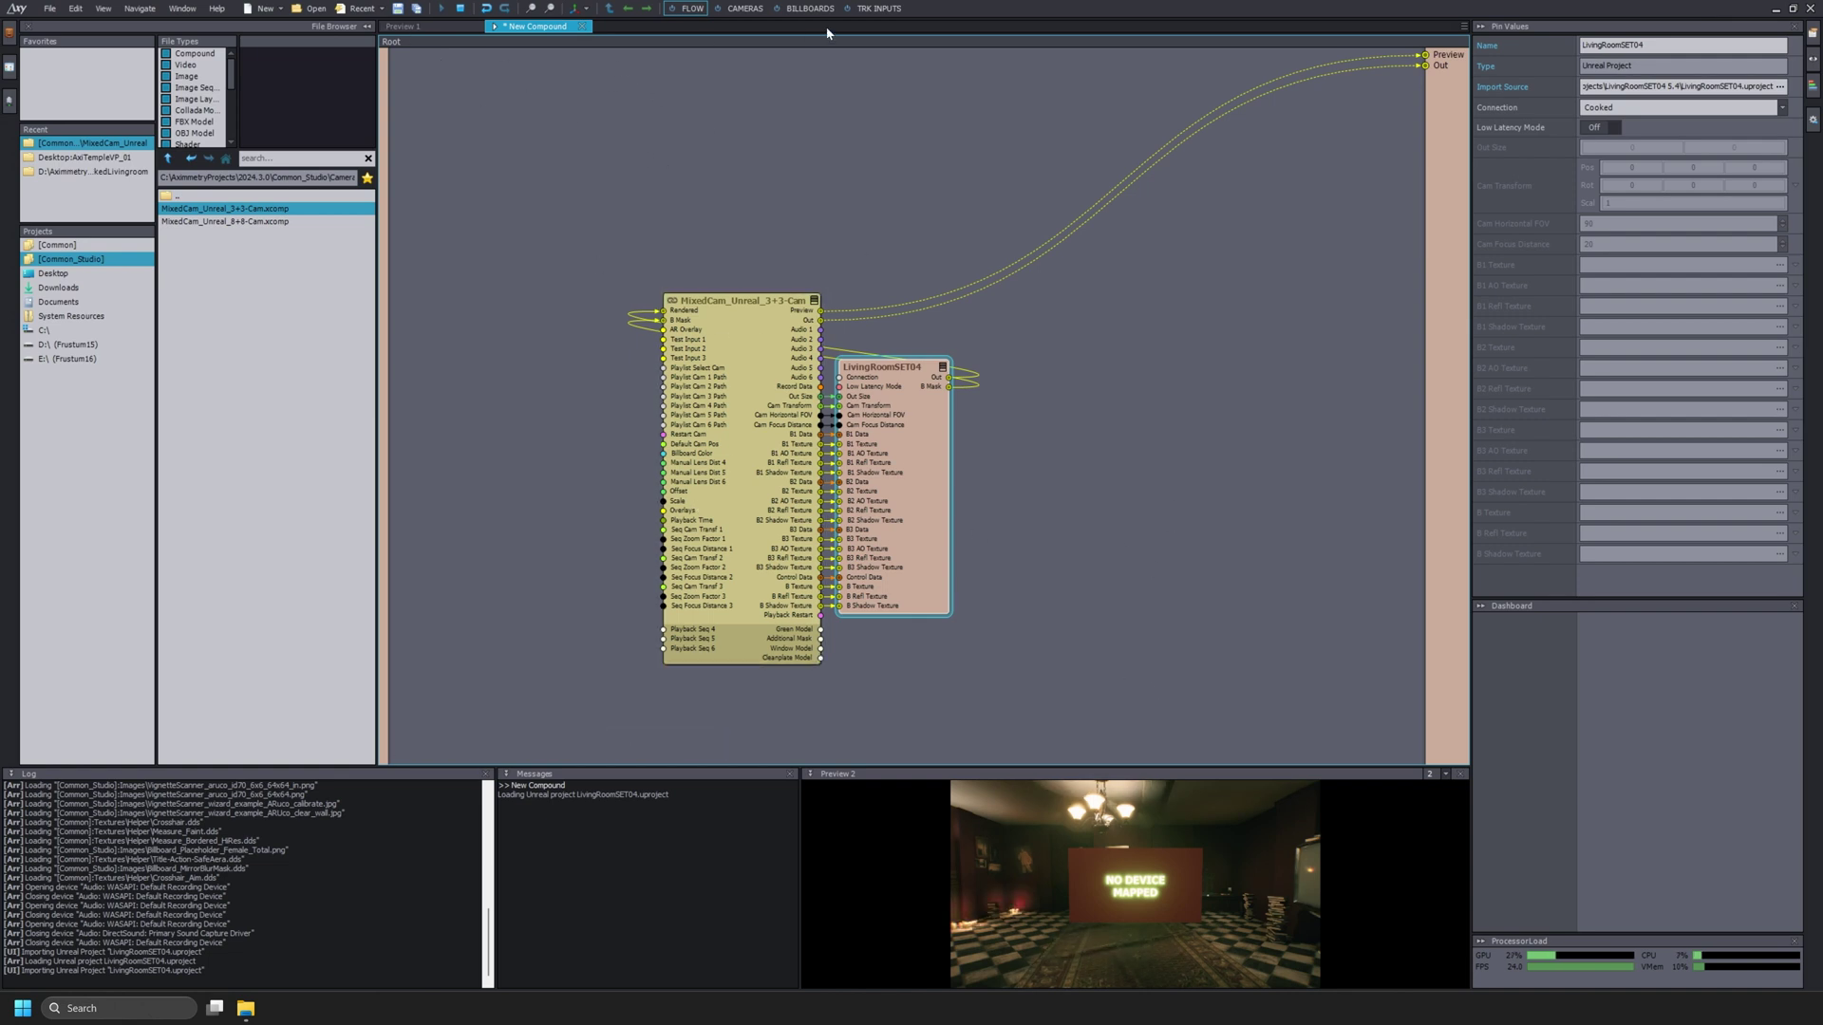
pyautogui.click(808, 9)
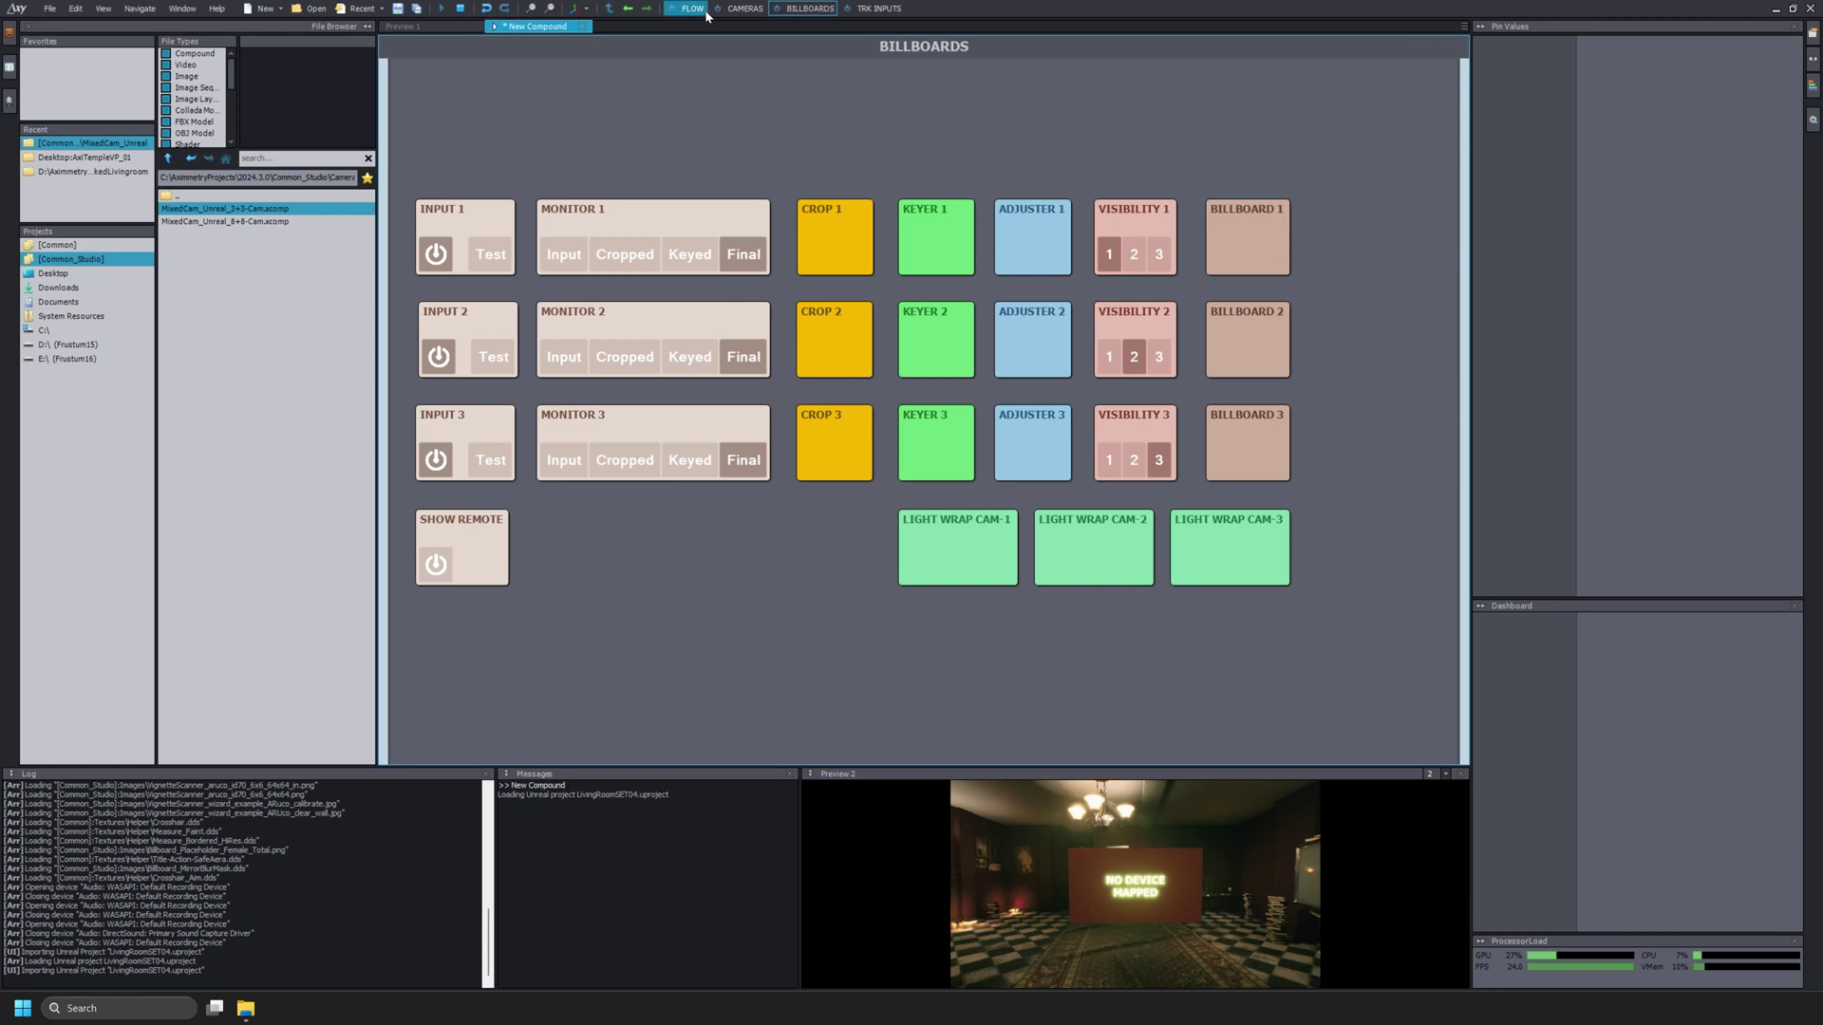
# Add Green_Nils_Demonstrate.mp4 from the Common project's Videos\Green folder to the flow and connect its Out to Test Input 1.
pyautogui.click(698, 9)
pyautogui.click(61, 246)
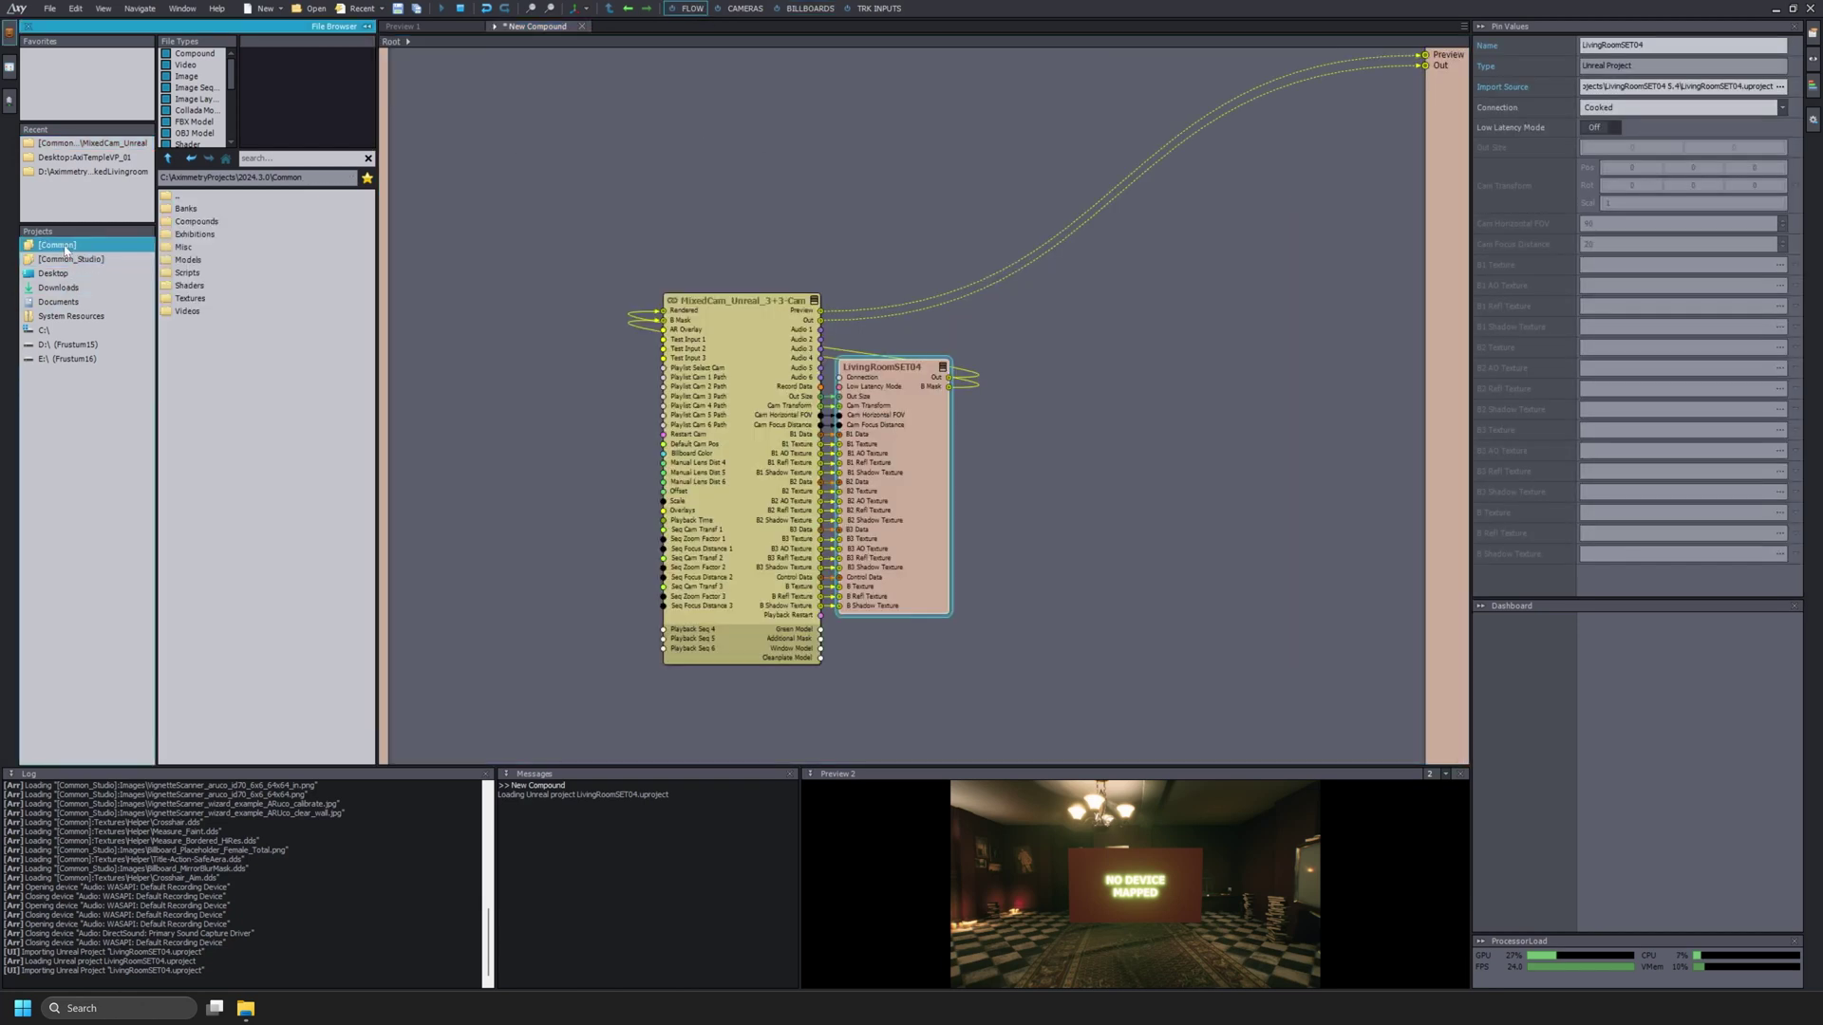
pyautogui.doubleClick(185, 208)
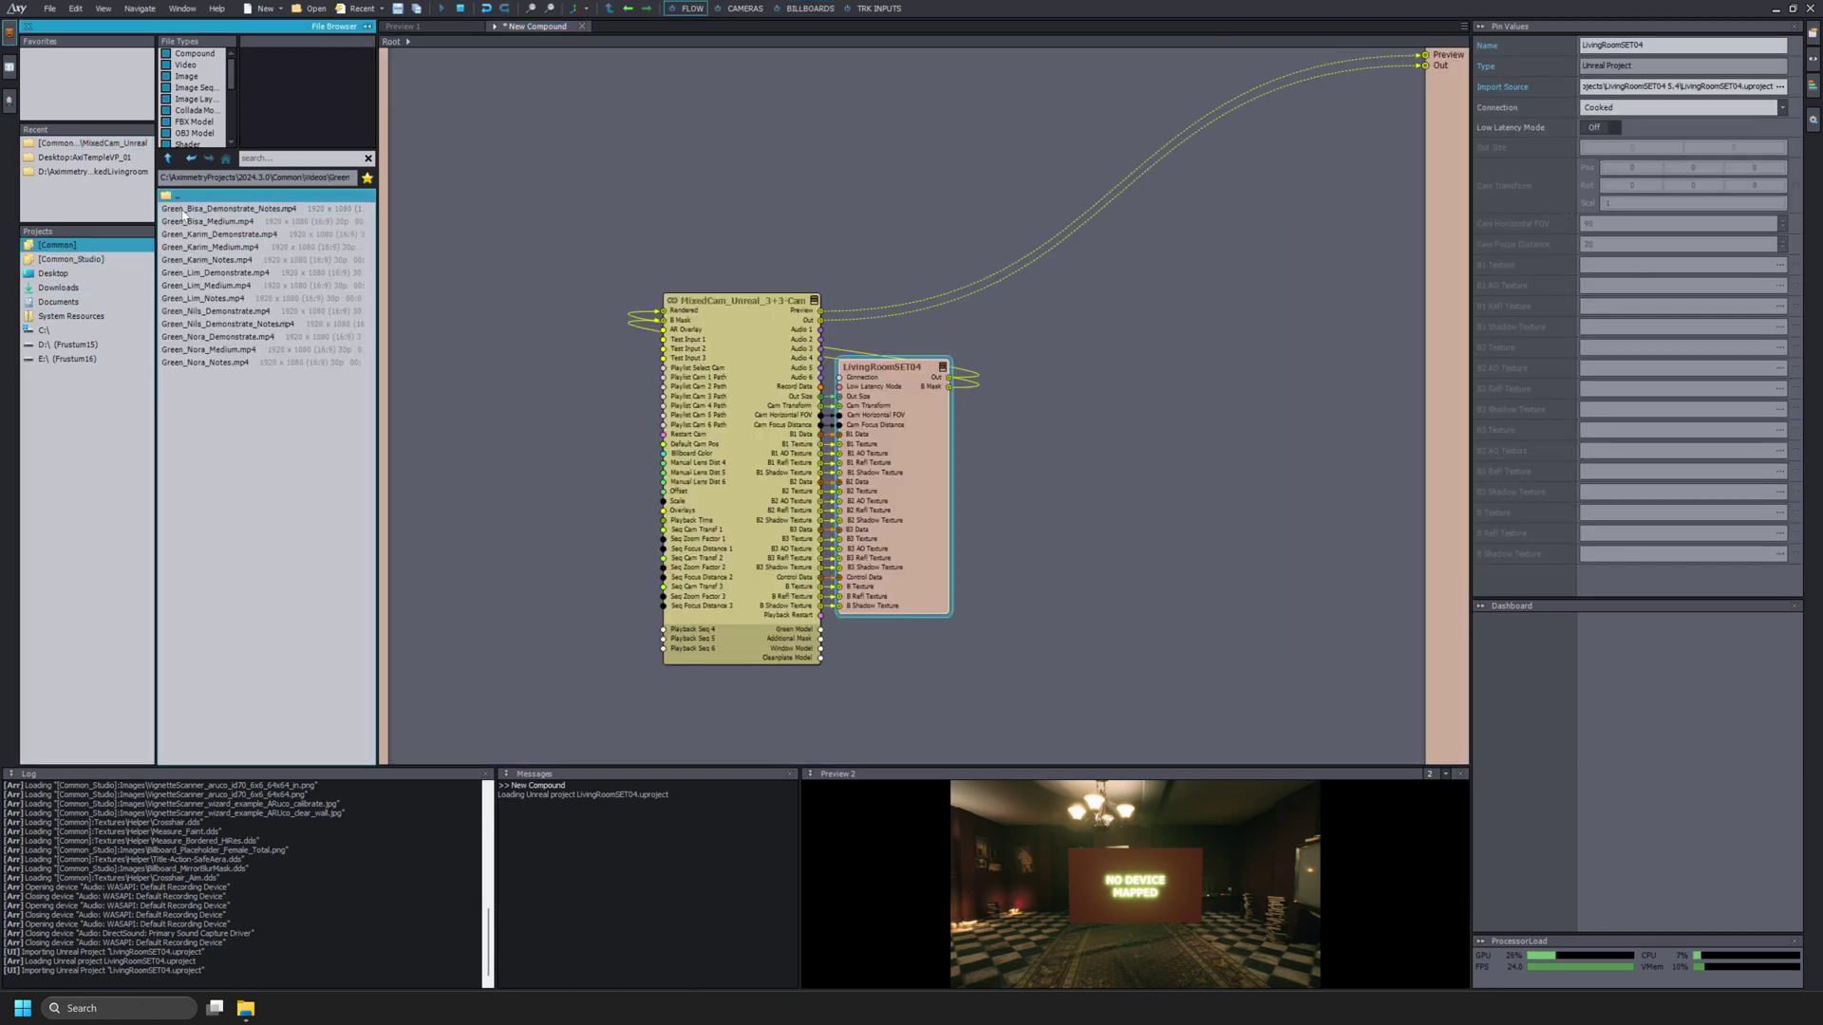
pyautogui.click(196, 312)
pyautogui.moveTo(183, 314); pyautogui.dragTo(601, 374)
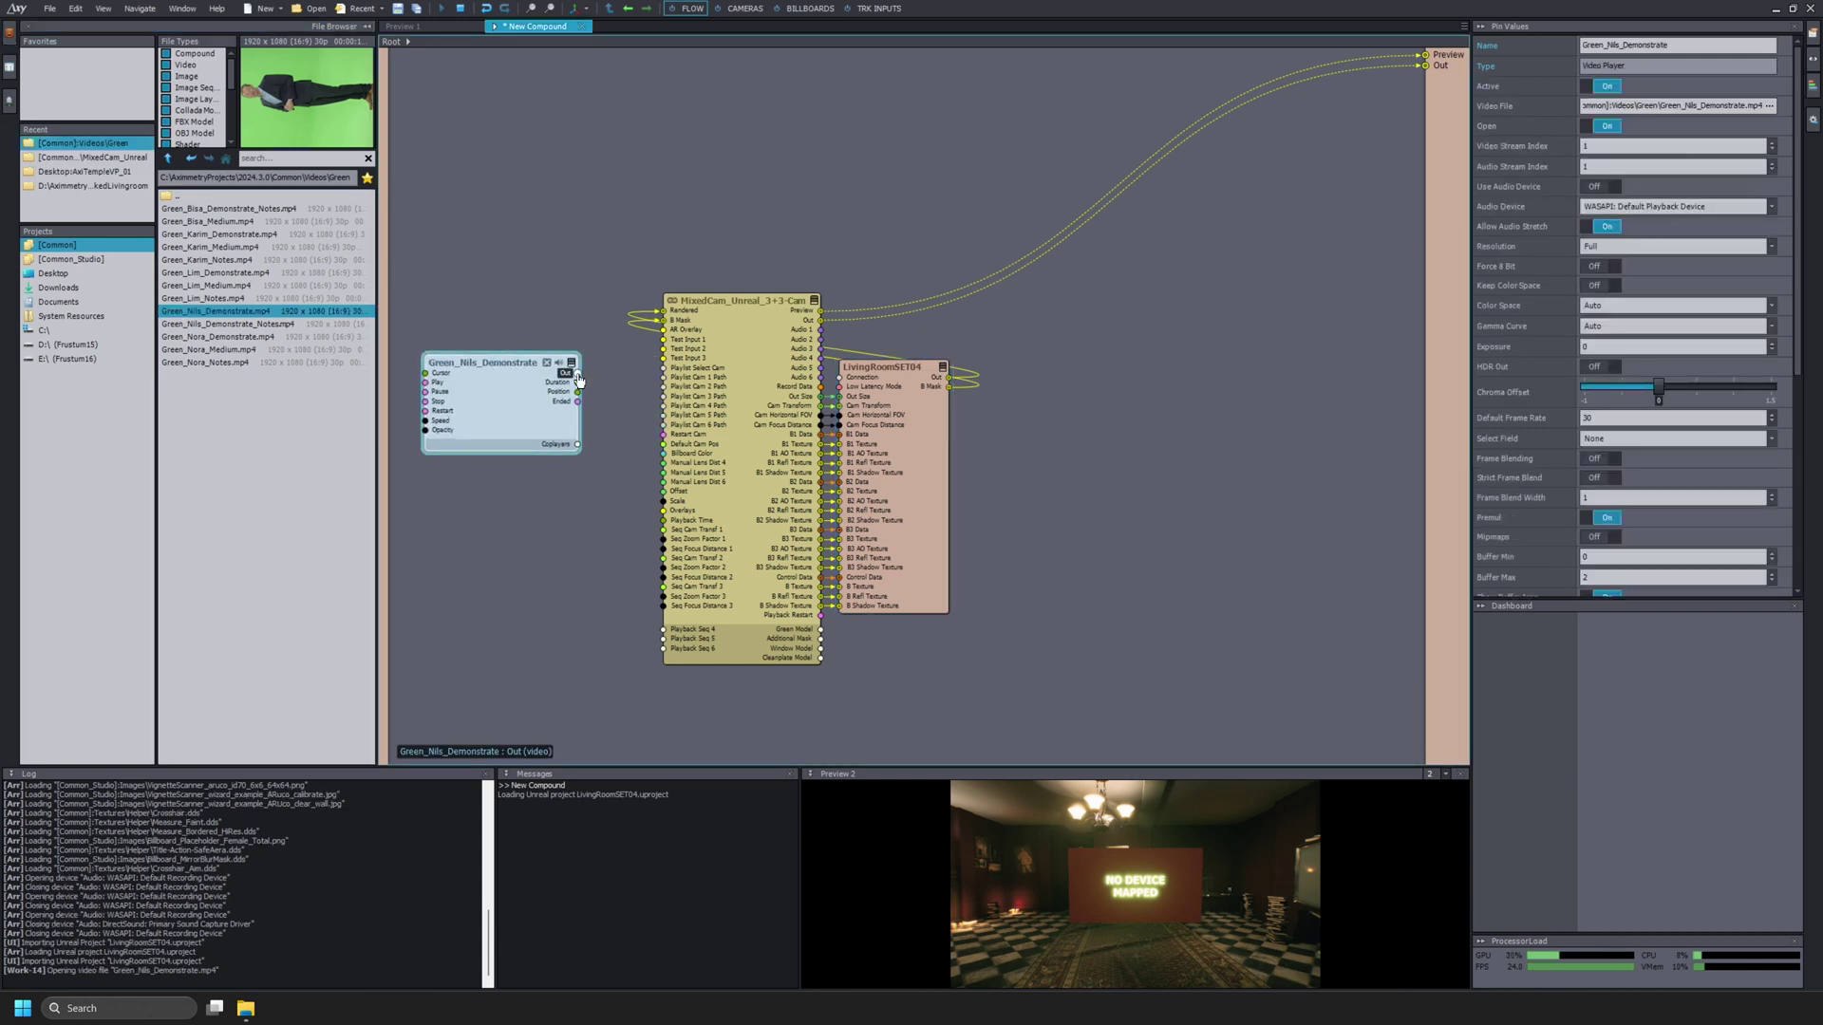
pyautogui.moveTo(578, 373); pyautogui.dragTo(657, 343)
pyautogui.click(530, 353)
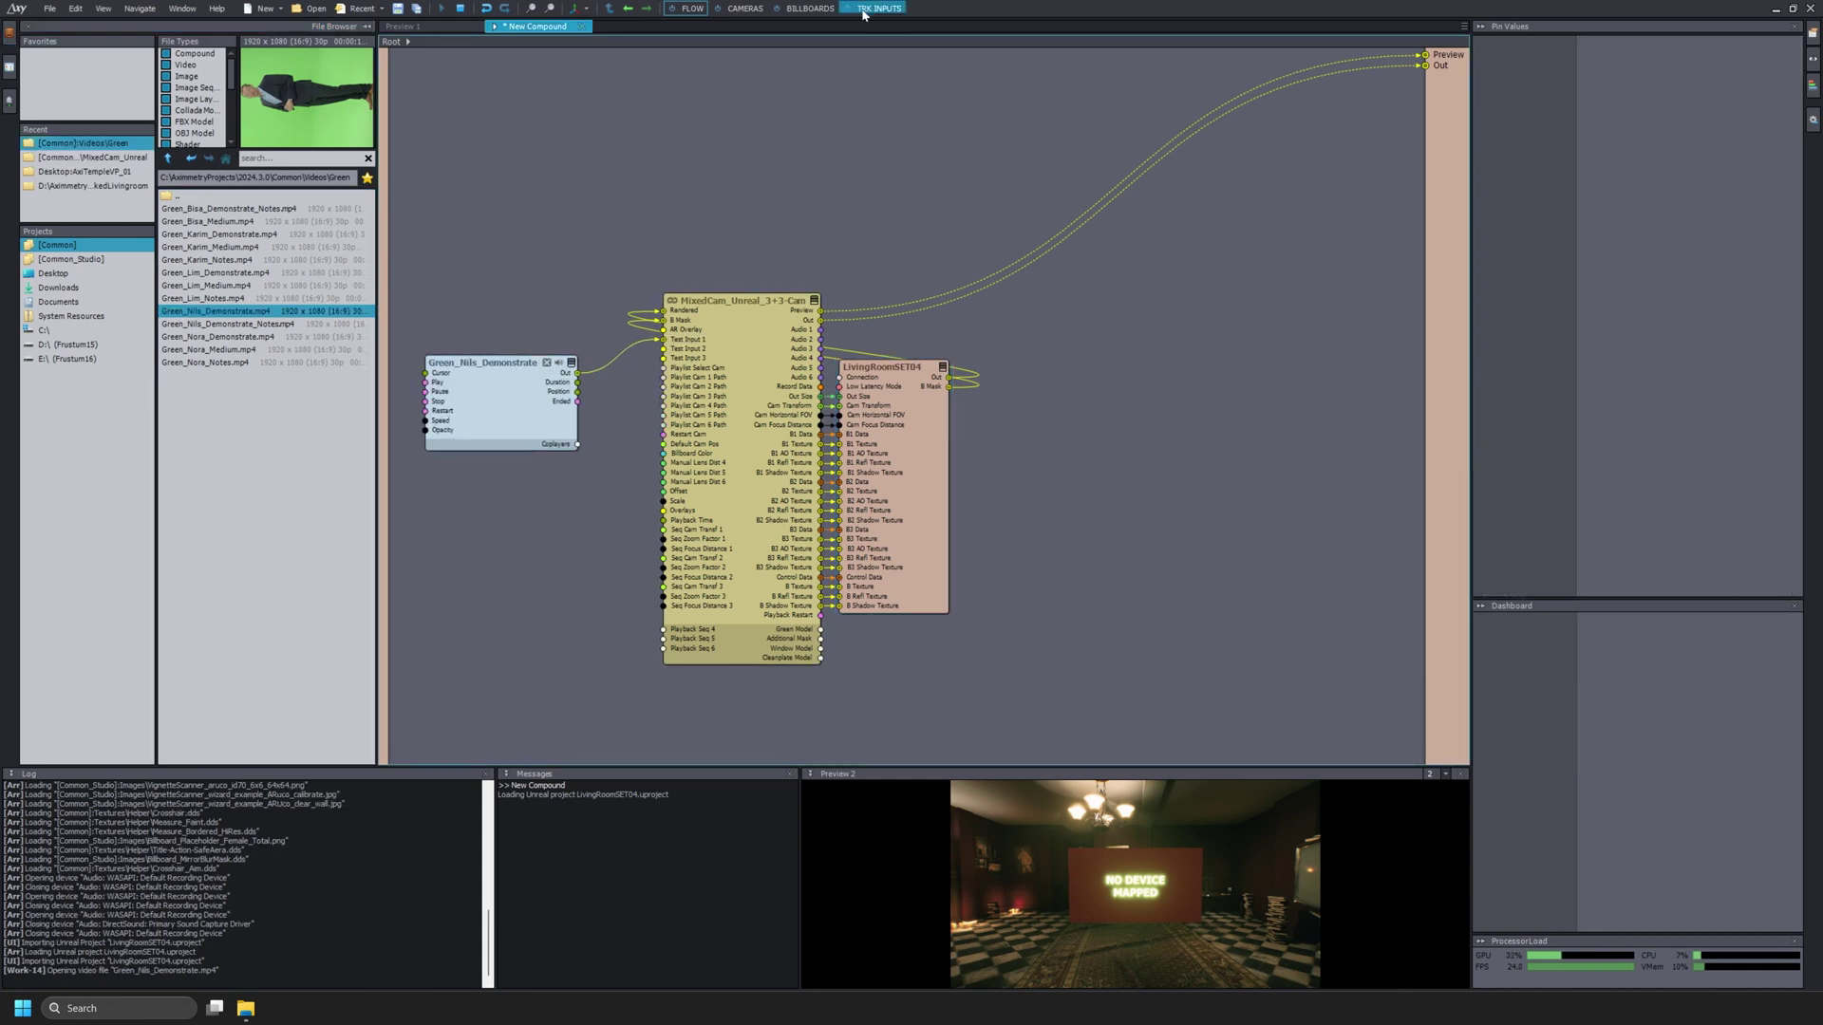
# Monitor input 1 as Cropped on the billboards board, switch it to the test source and turn on Portrait for Crop 1.
pyautogui.click(810, 9)
pyautogui.click(625, 254)
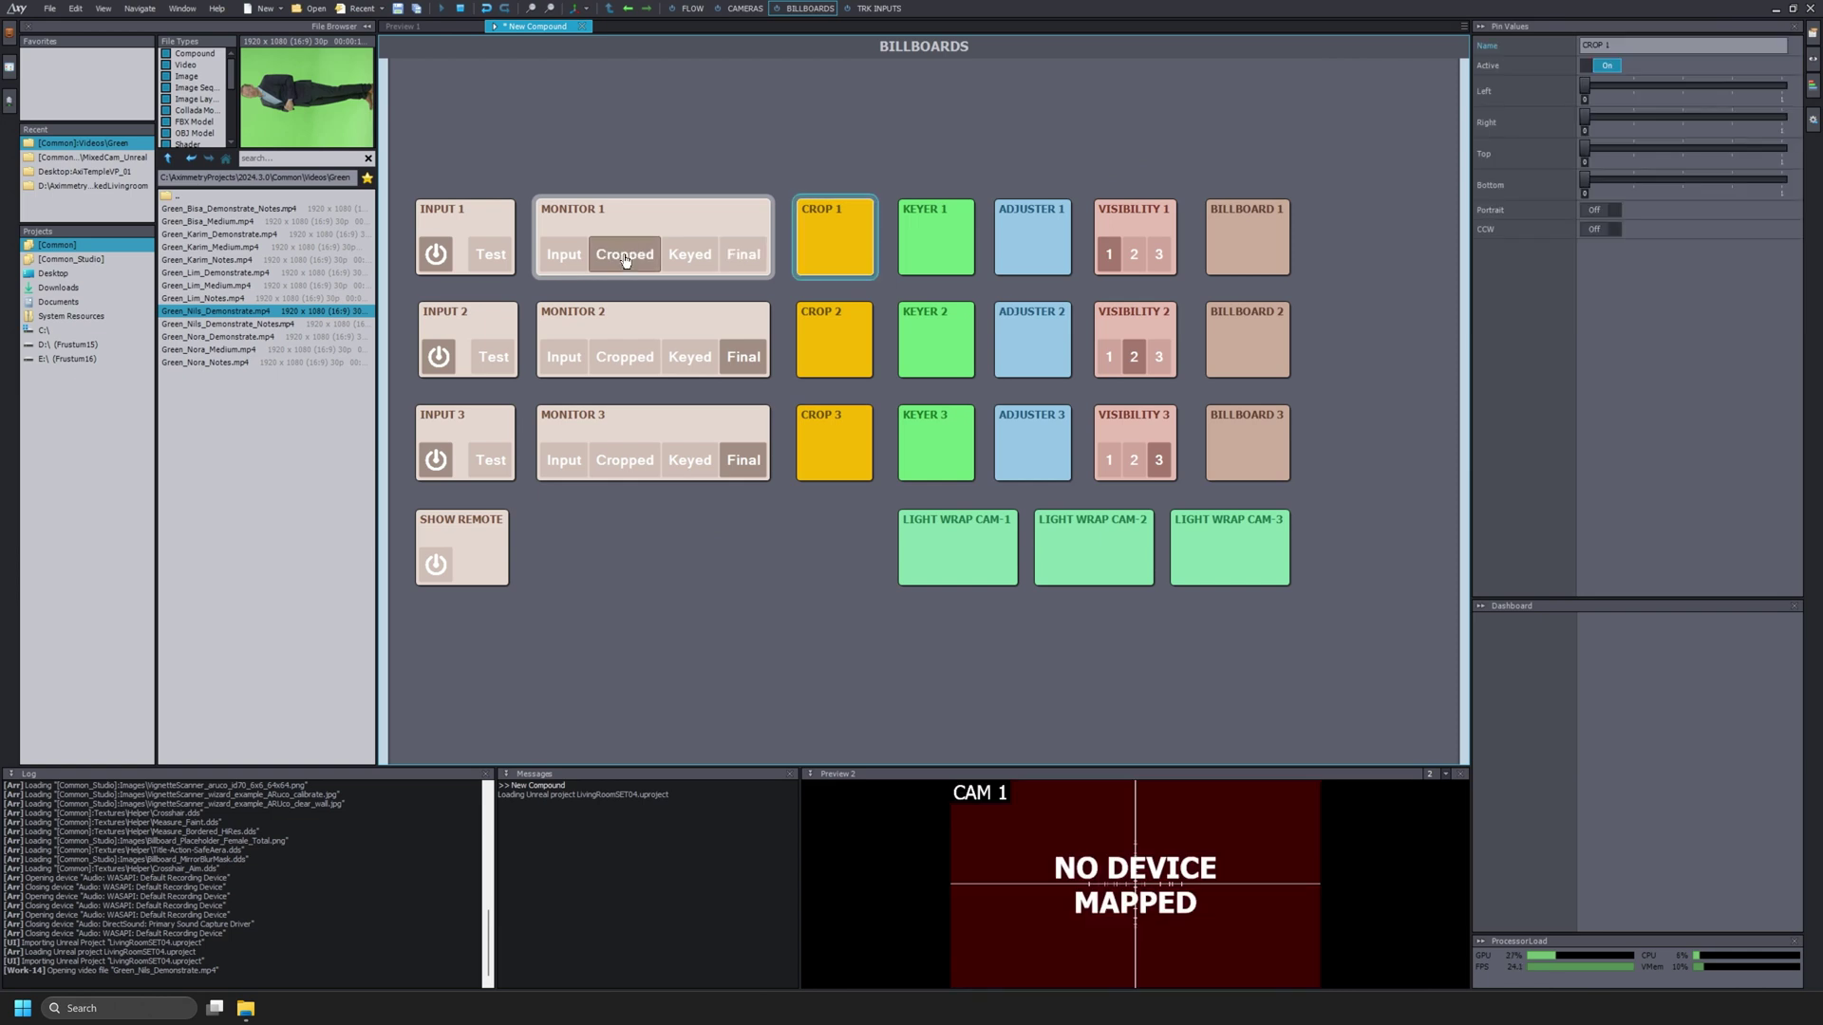
pyautogui.click(490, 255)
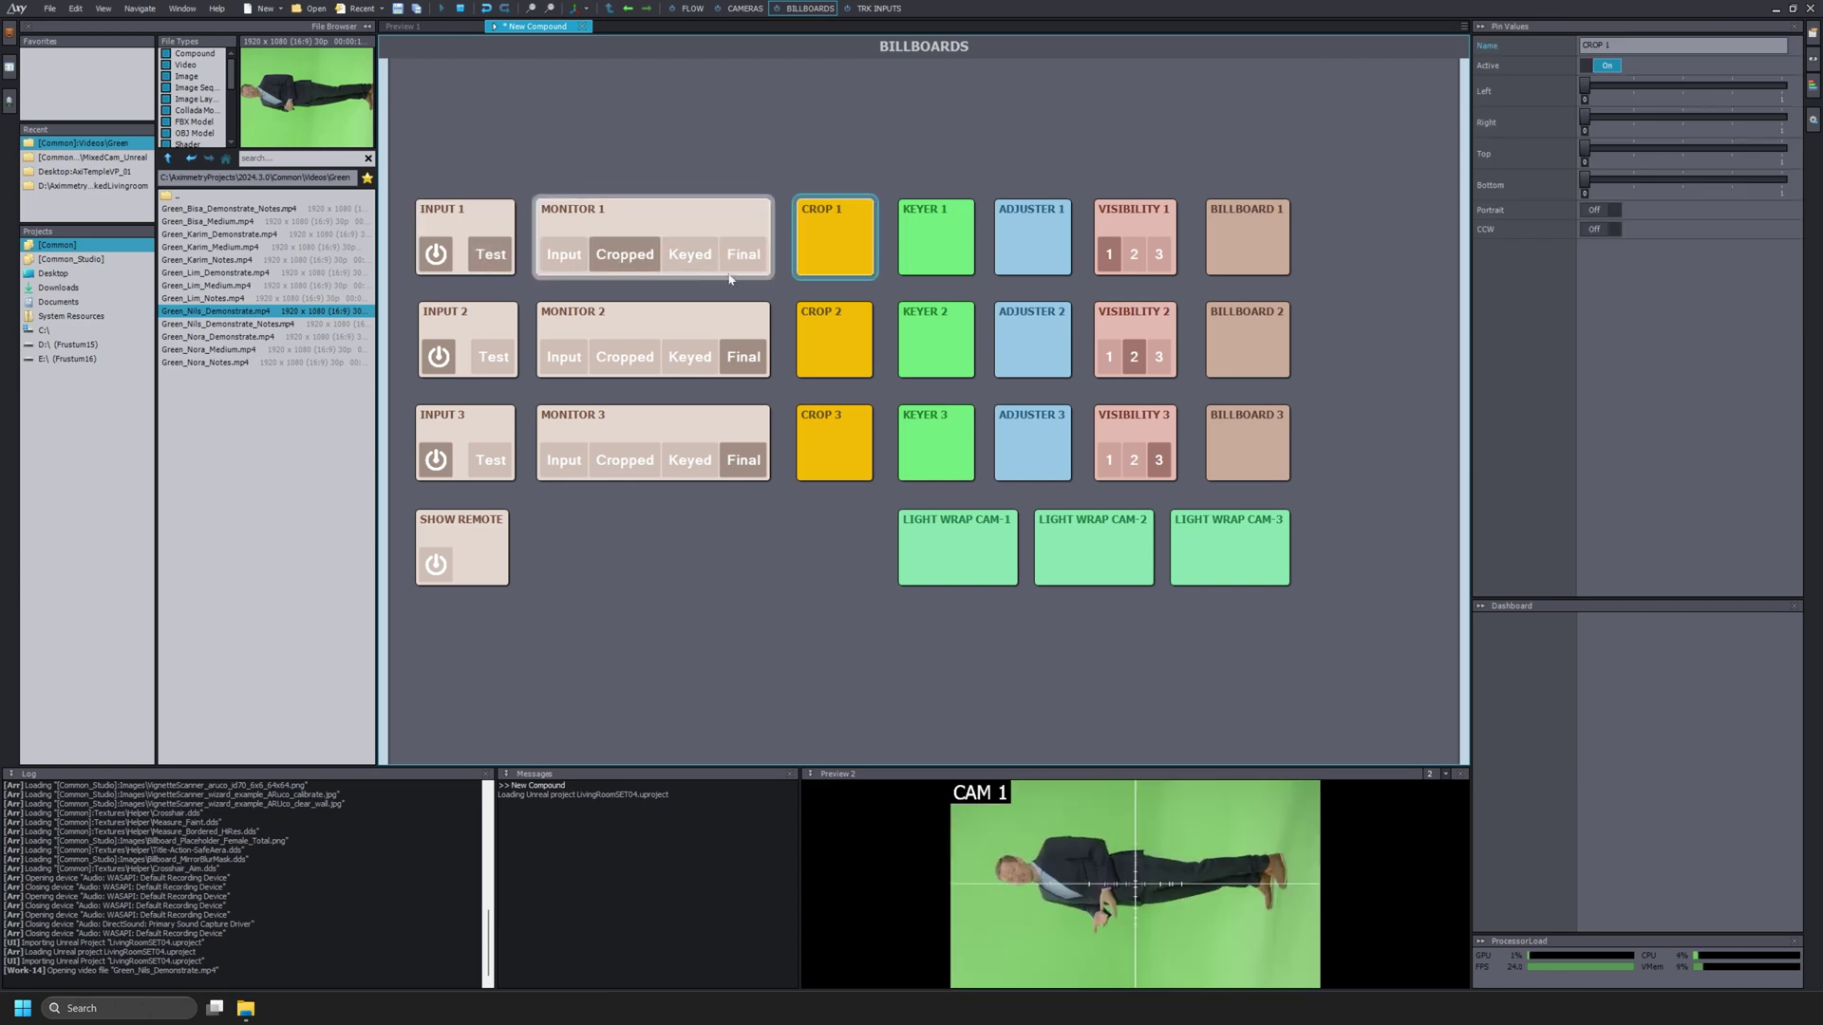
pyautogui.click(1603, 210)
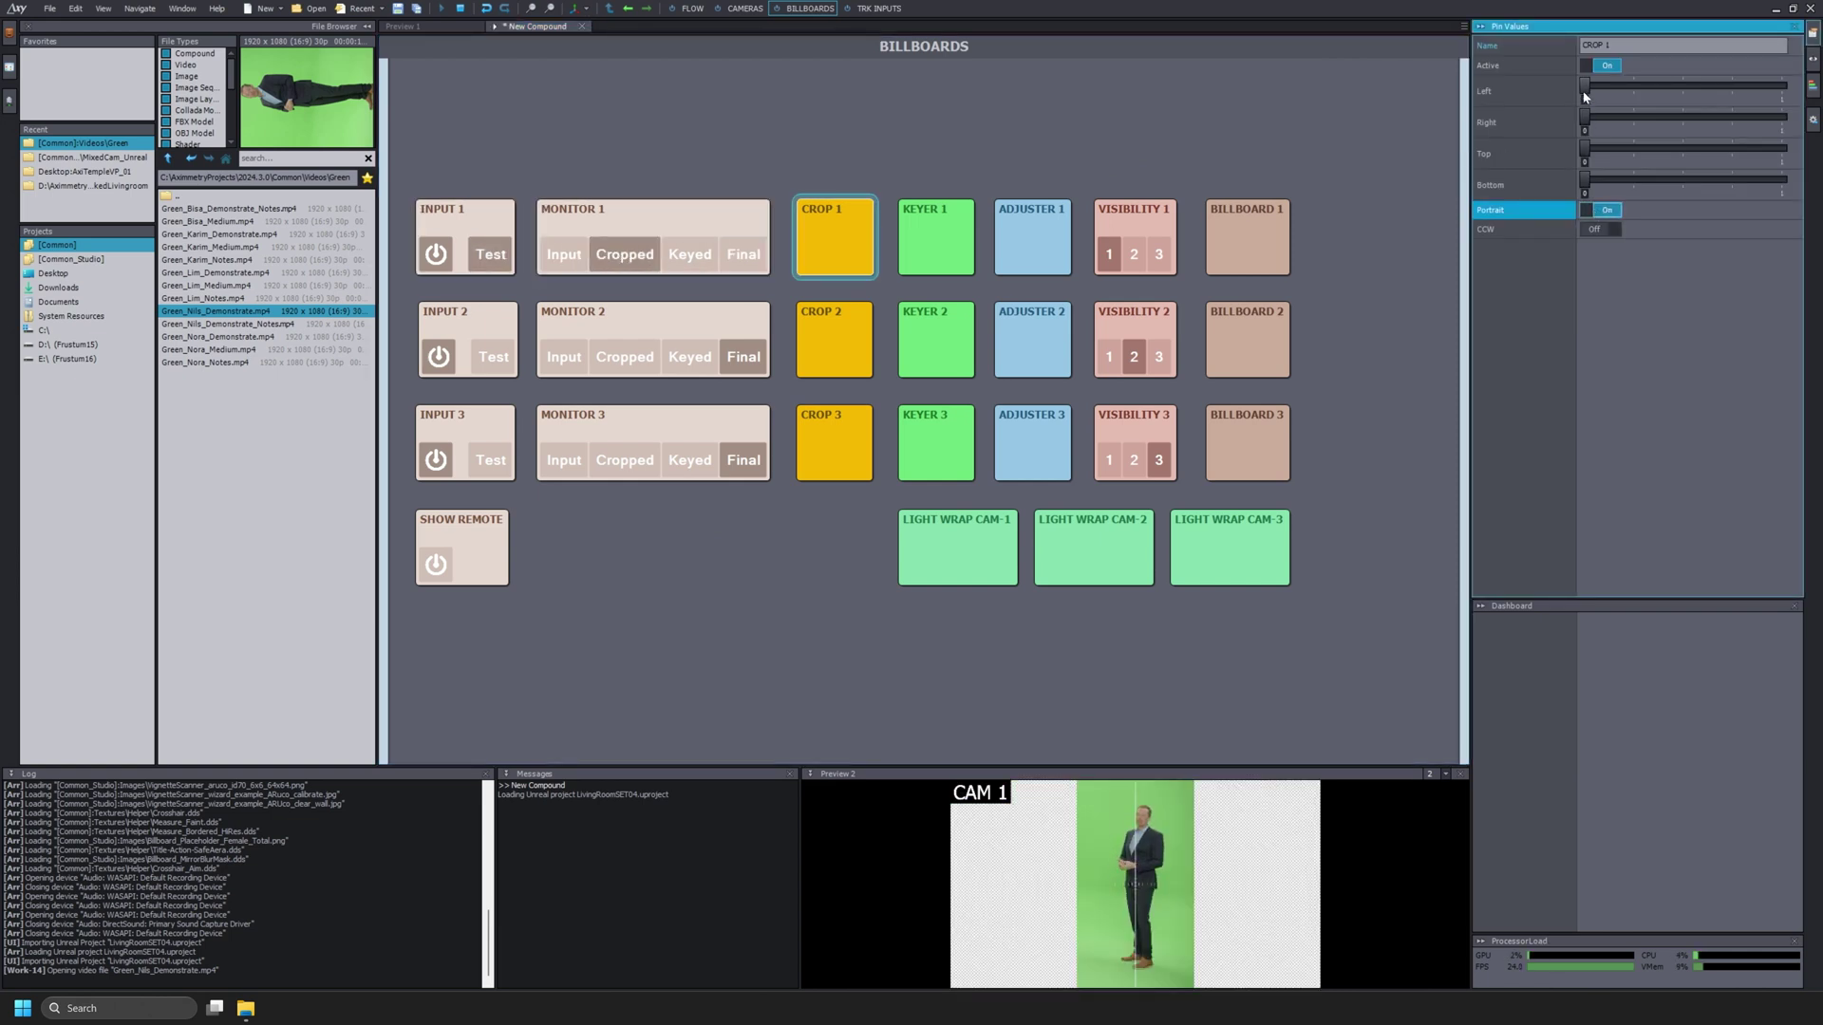
# Monitor input 1 as Keyed, return it to Final and move billboard 1 to about X -2.76, Z -2.07.
pyautogui.click(693, 267)
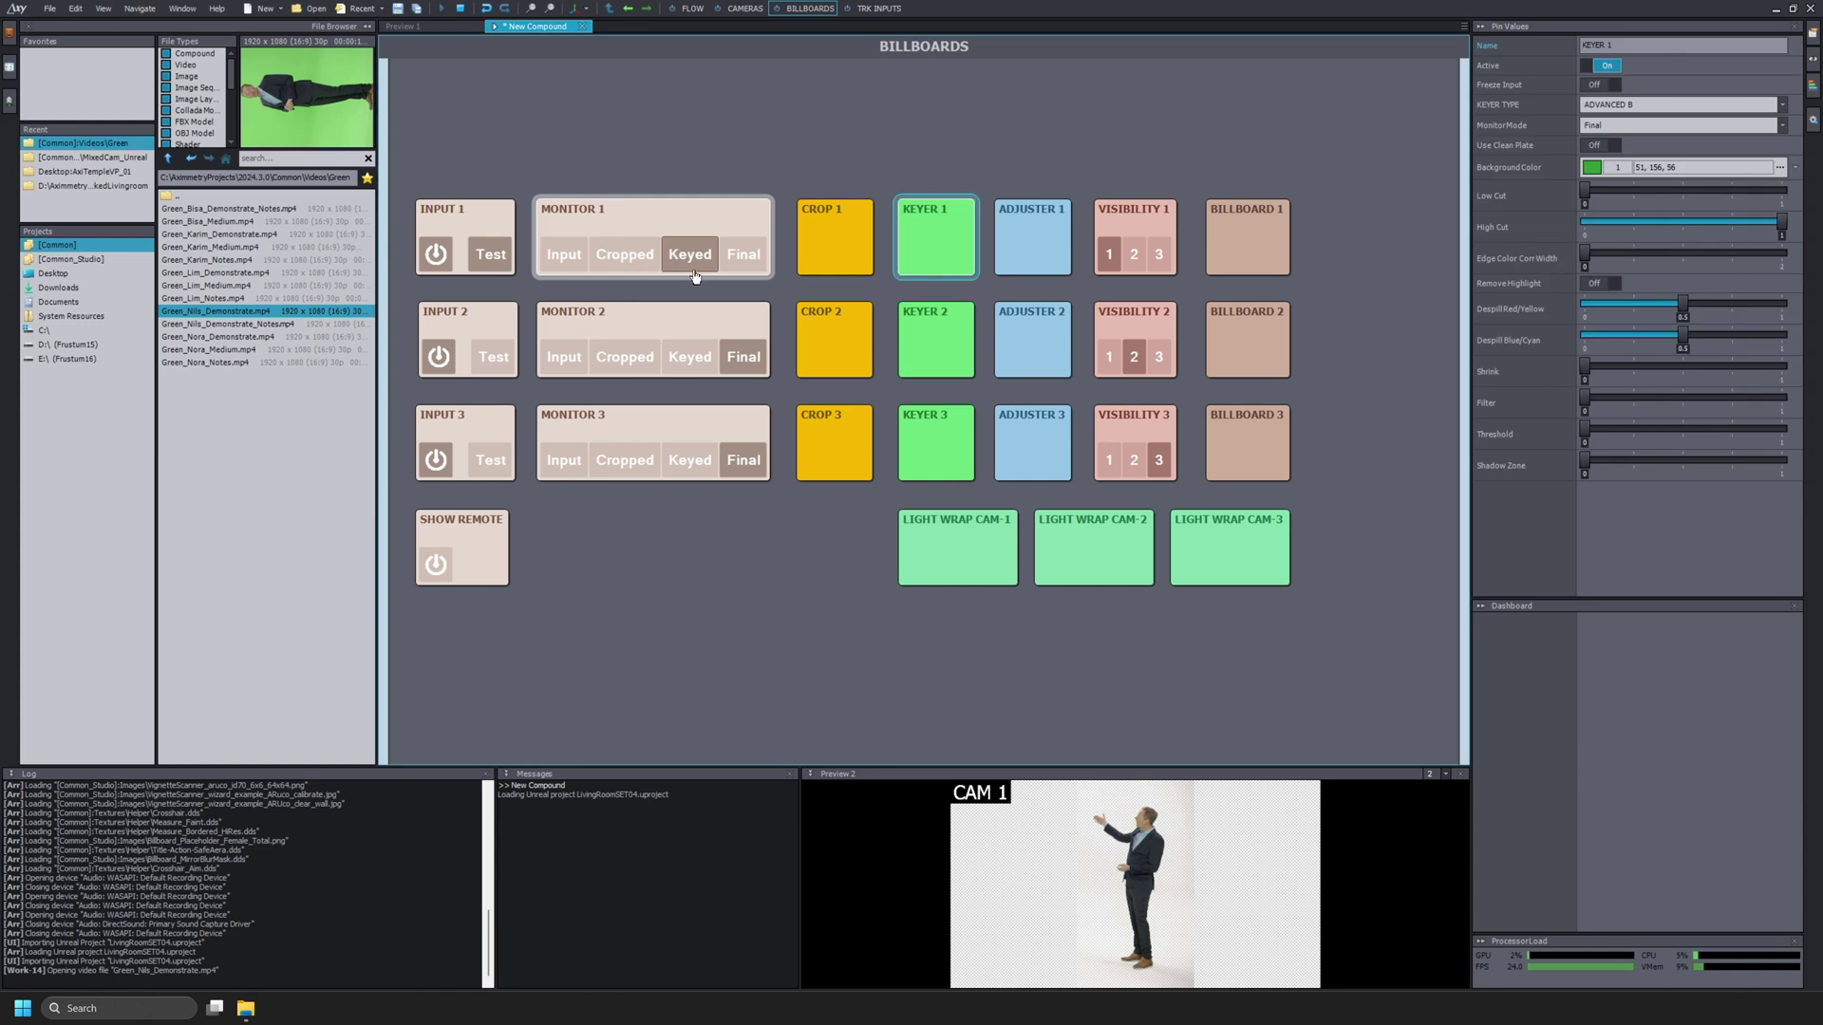
pyautogui.click(1606, 131)
pyautogui.click(1605, 152)
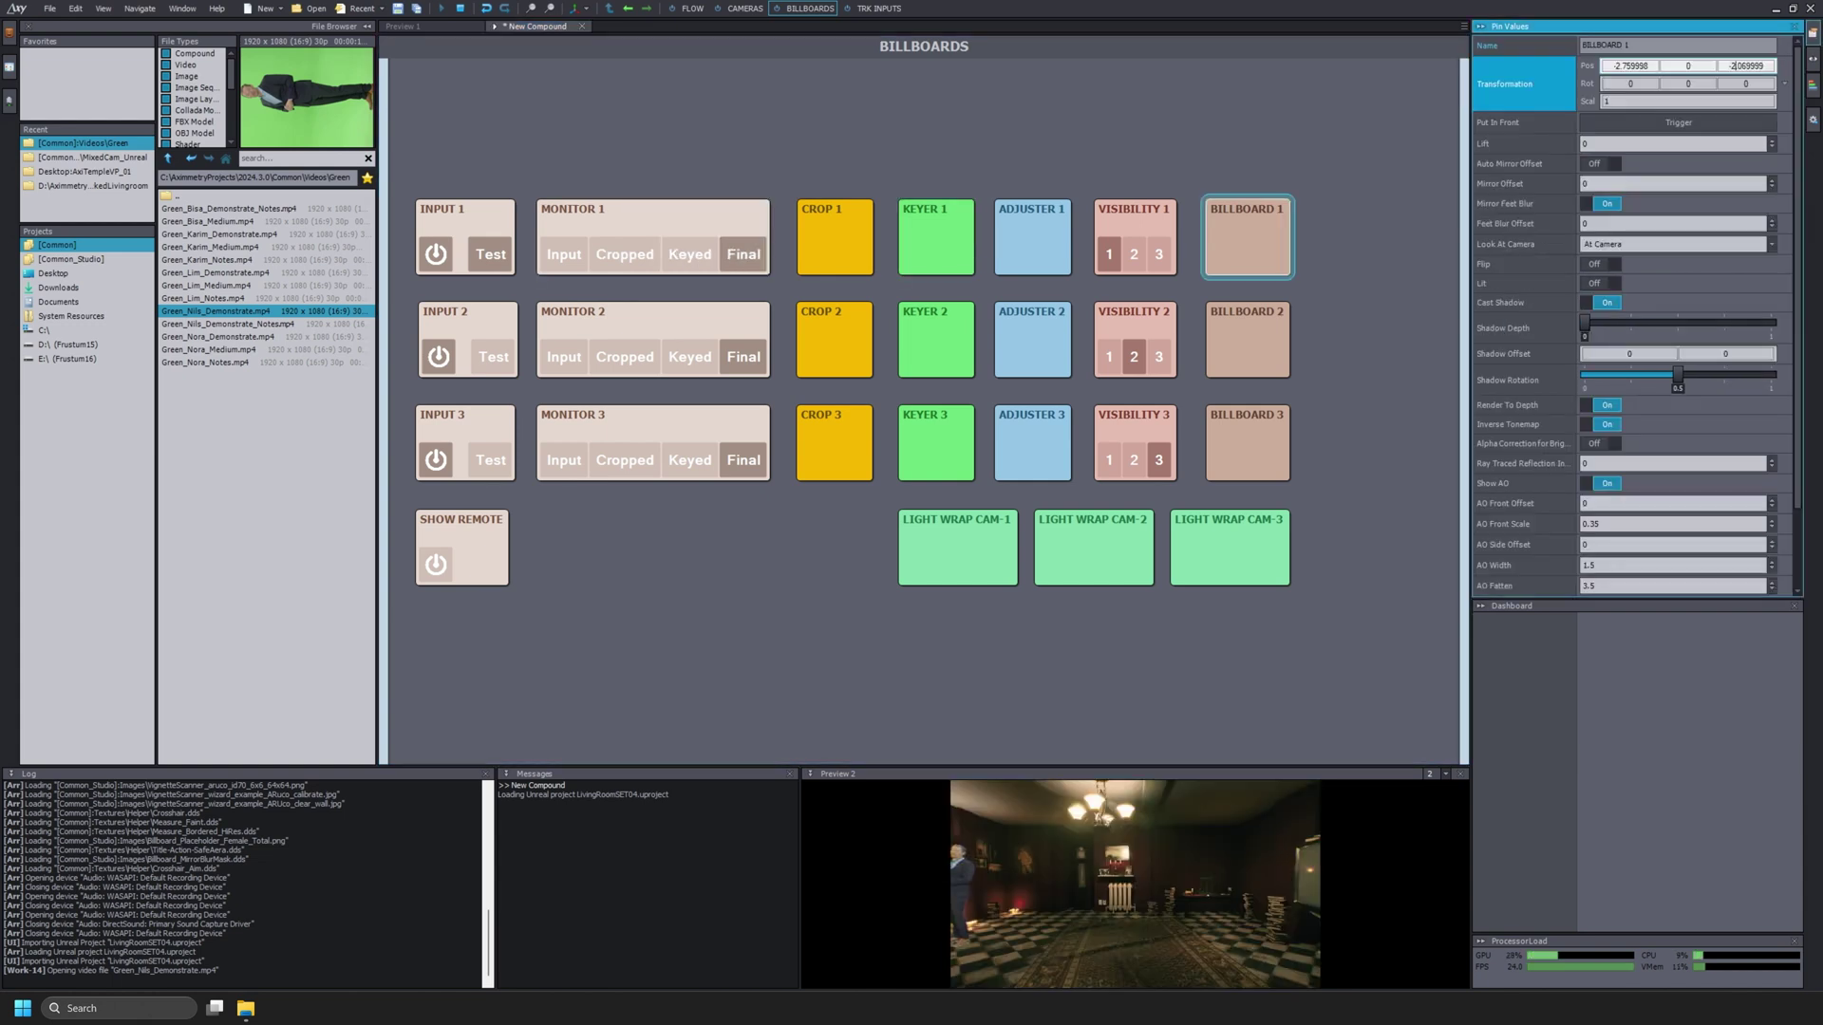
# Reposition the virtual camera in Preview 1 to frame the presenter in the room with the candle-topped book stack in the foreground.
pyautogui.click(744, 9)
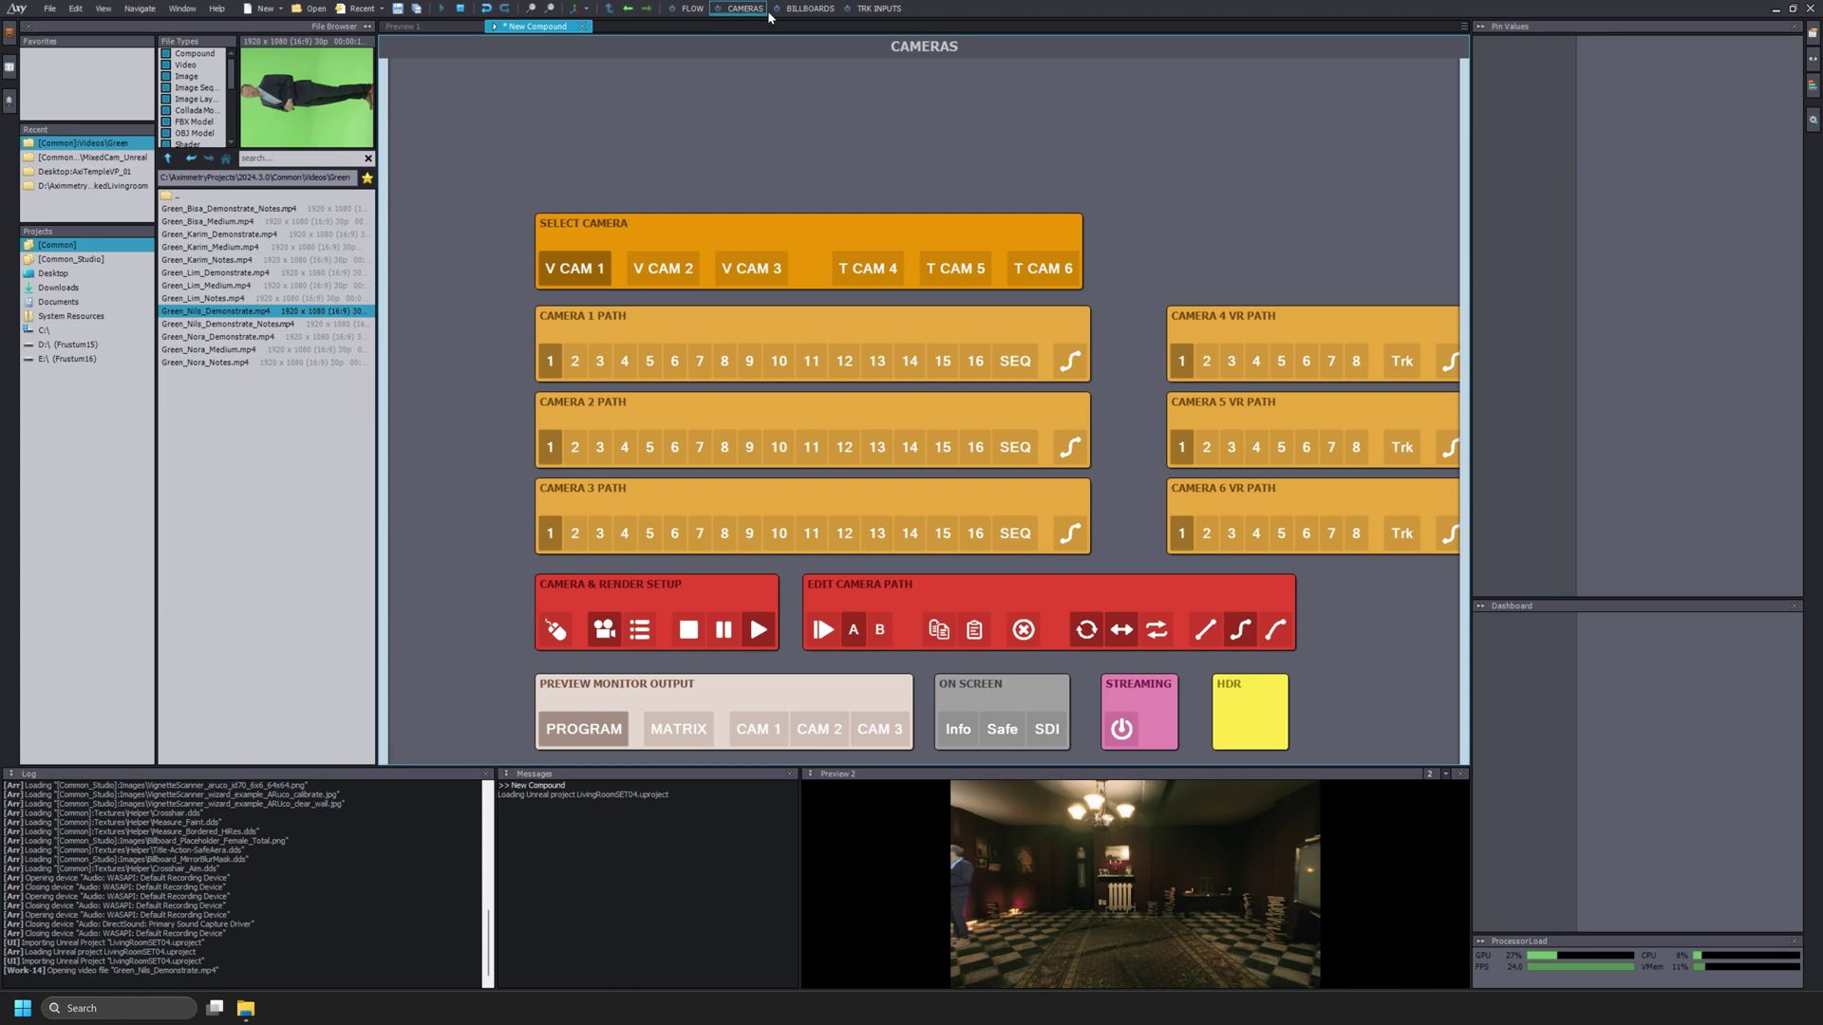
pyautogui.click(808, 9)
pyautogui.click(412, 27)
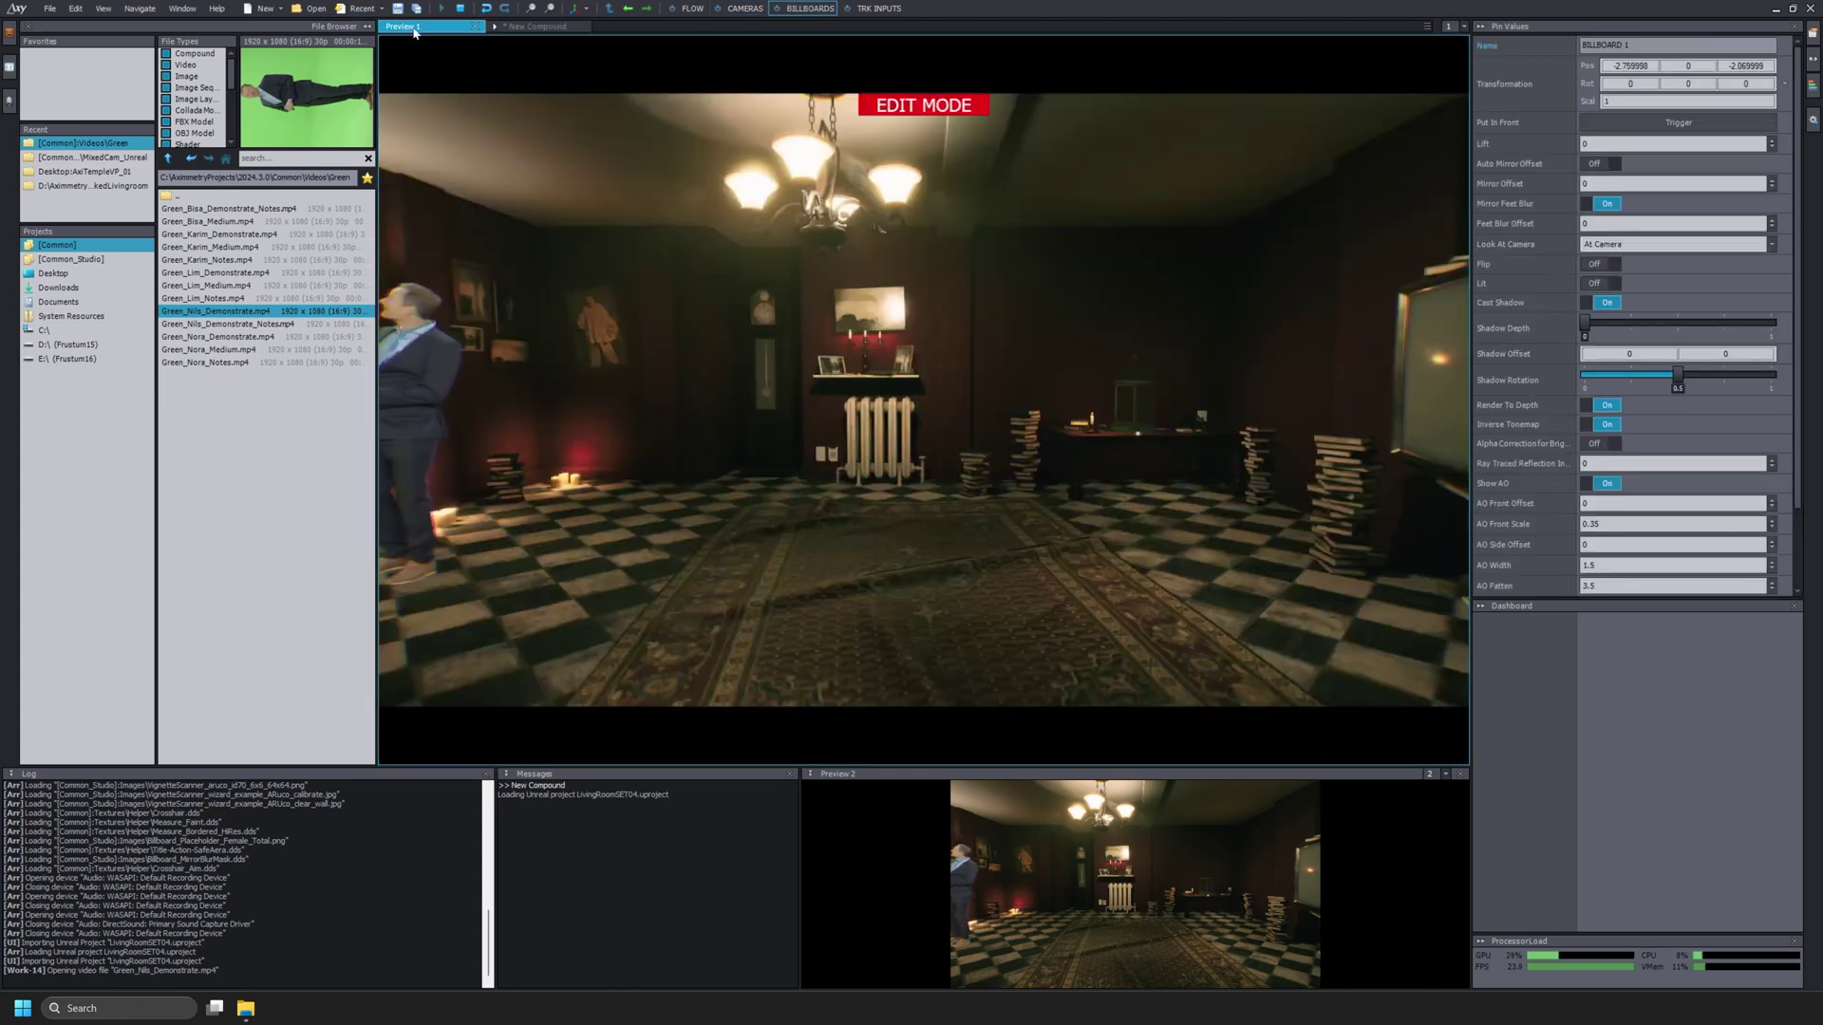
pyautogui.moveTo(972, 427); pyautogui.dragTo(751, 451, button='right')
pyautogui.scroll(3, 751, 451)
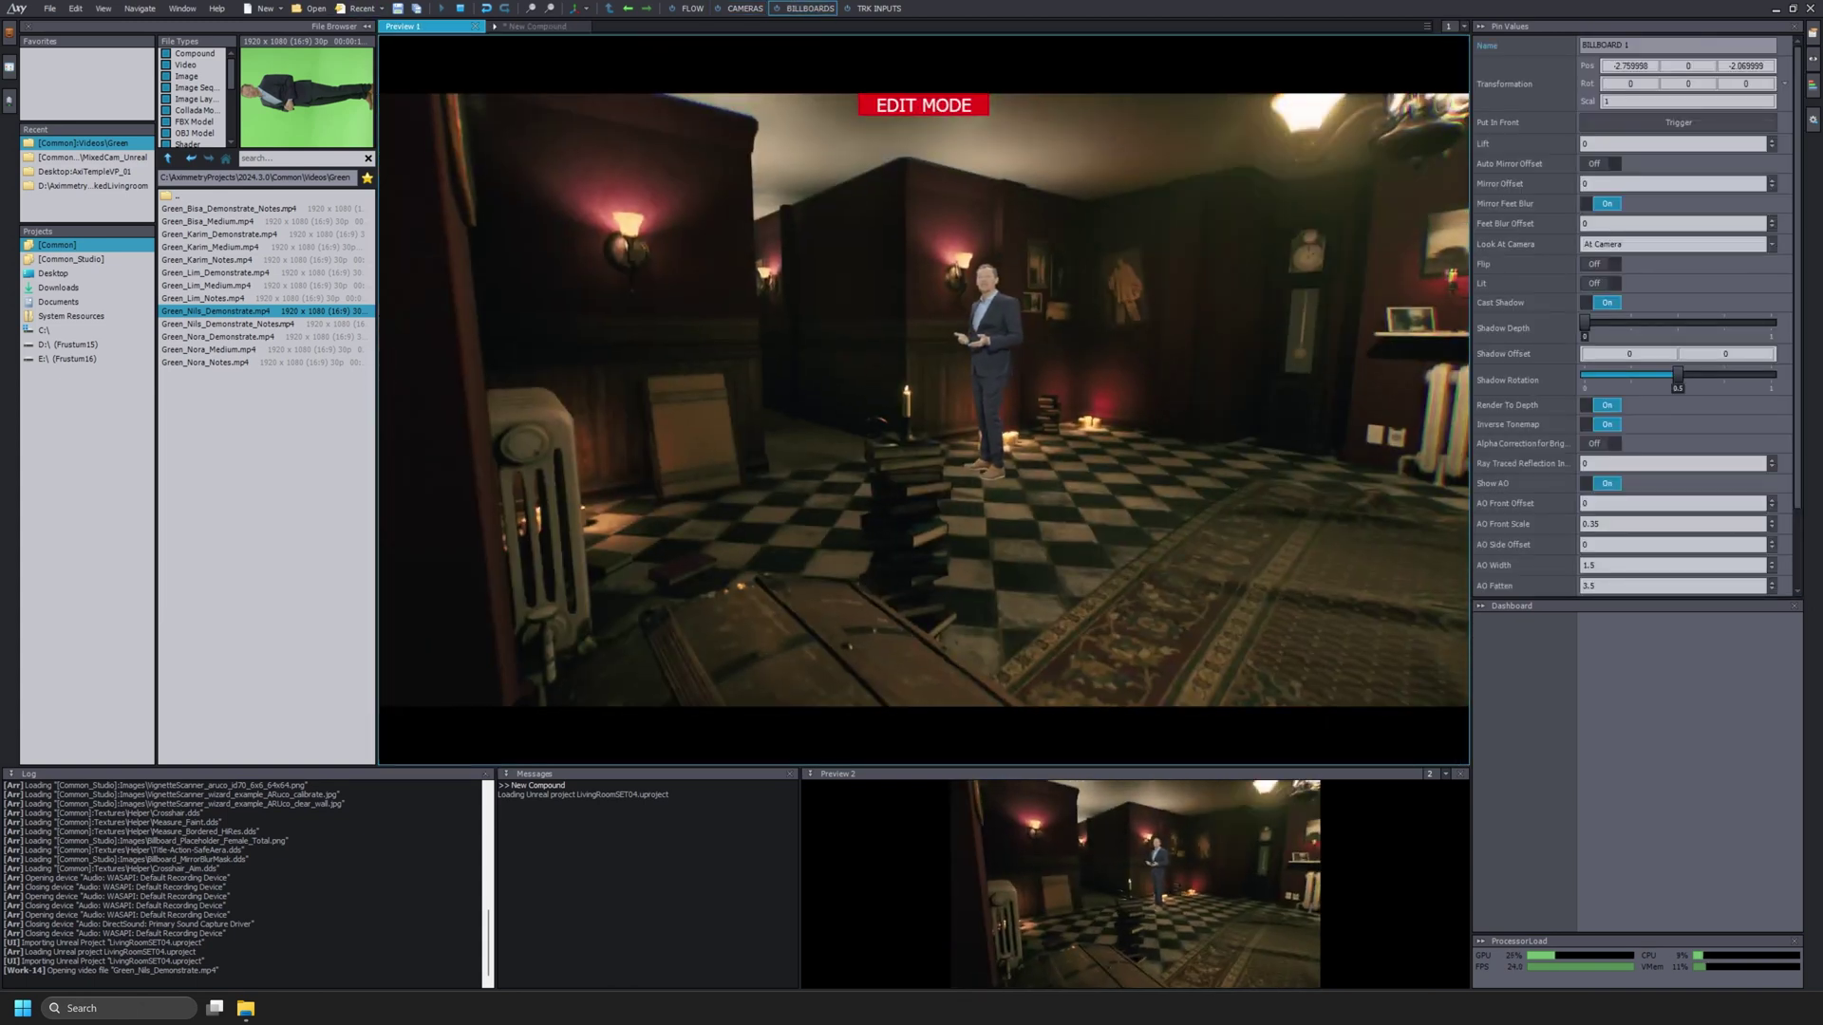
pyautogui.scroll(3, 944, 448)
pyautogui.moveTo(943, 447); pyautogui.dragTo(1010, 466, button='middle')
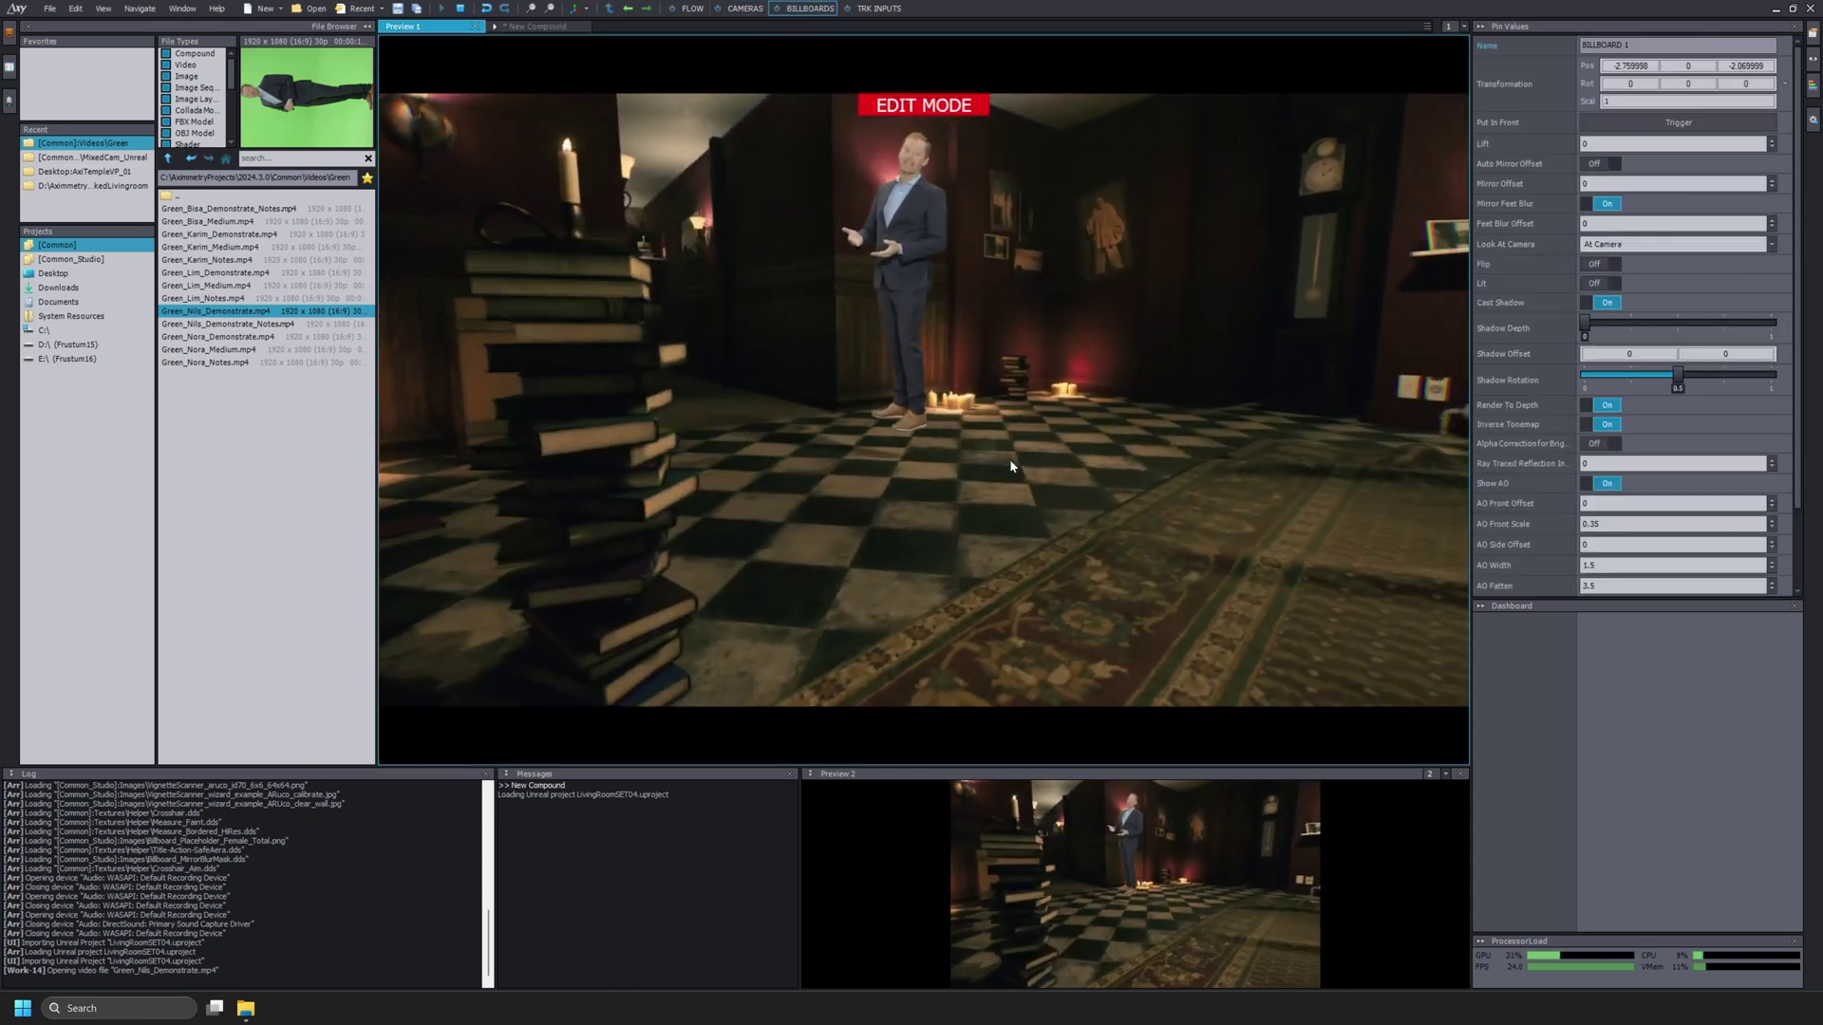
pyautogui.moveTo(1010, 467); pyautogui.dragTo(886, 522, button='right')
pyautogui.scroll(2, 887, 521)
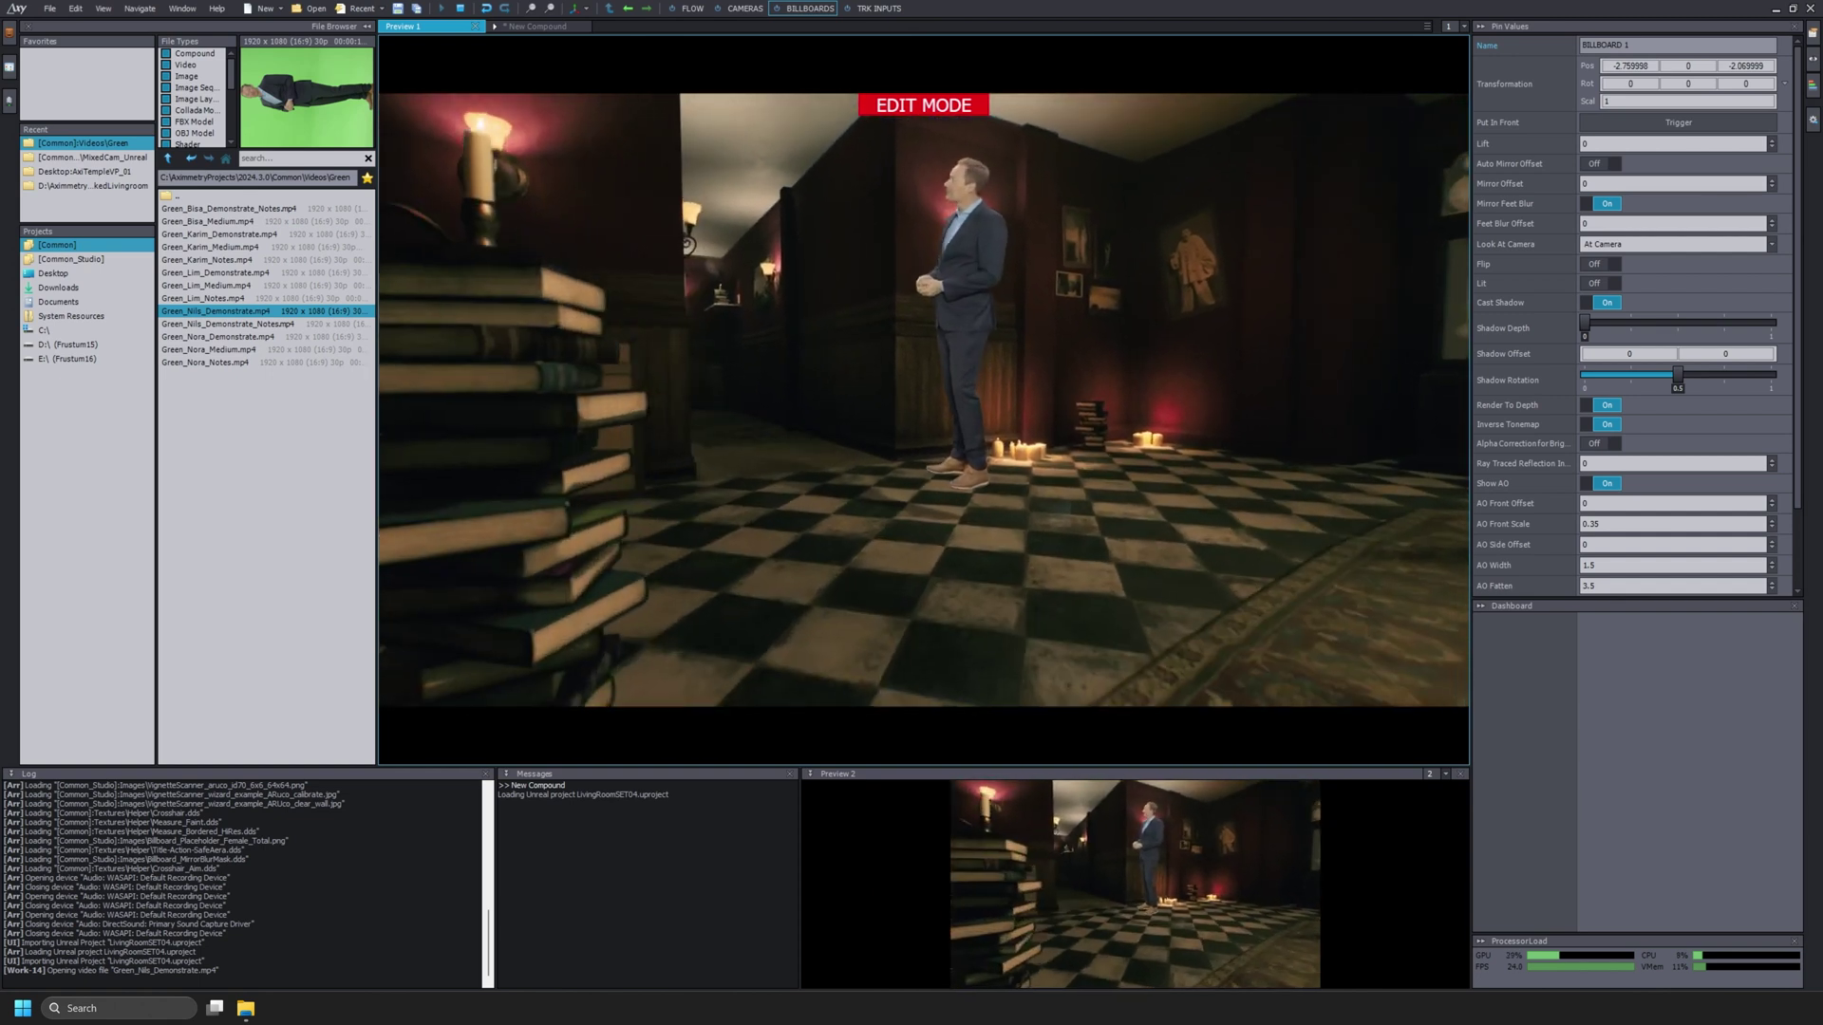
pyautogui.scroll(-3, 749, 442)
pyautogui.moveTo(750, 441); pyautogui.dragTo(749, 496, button='middle')
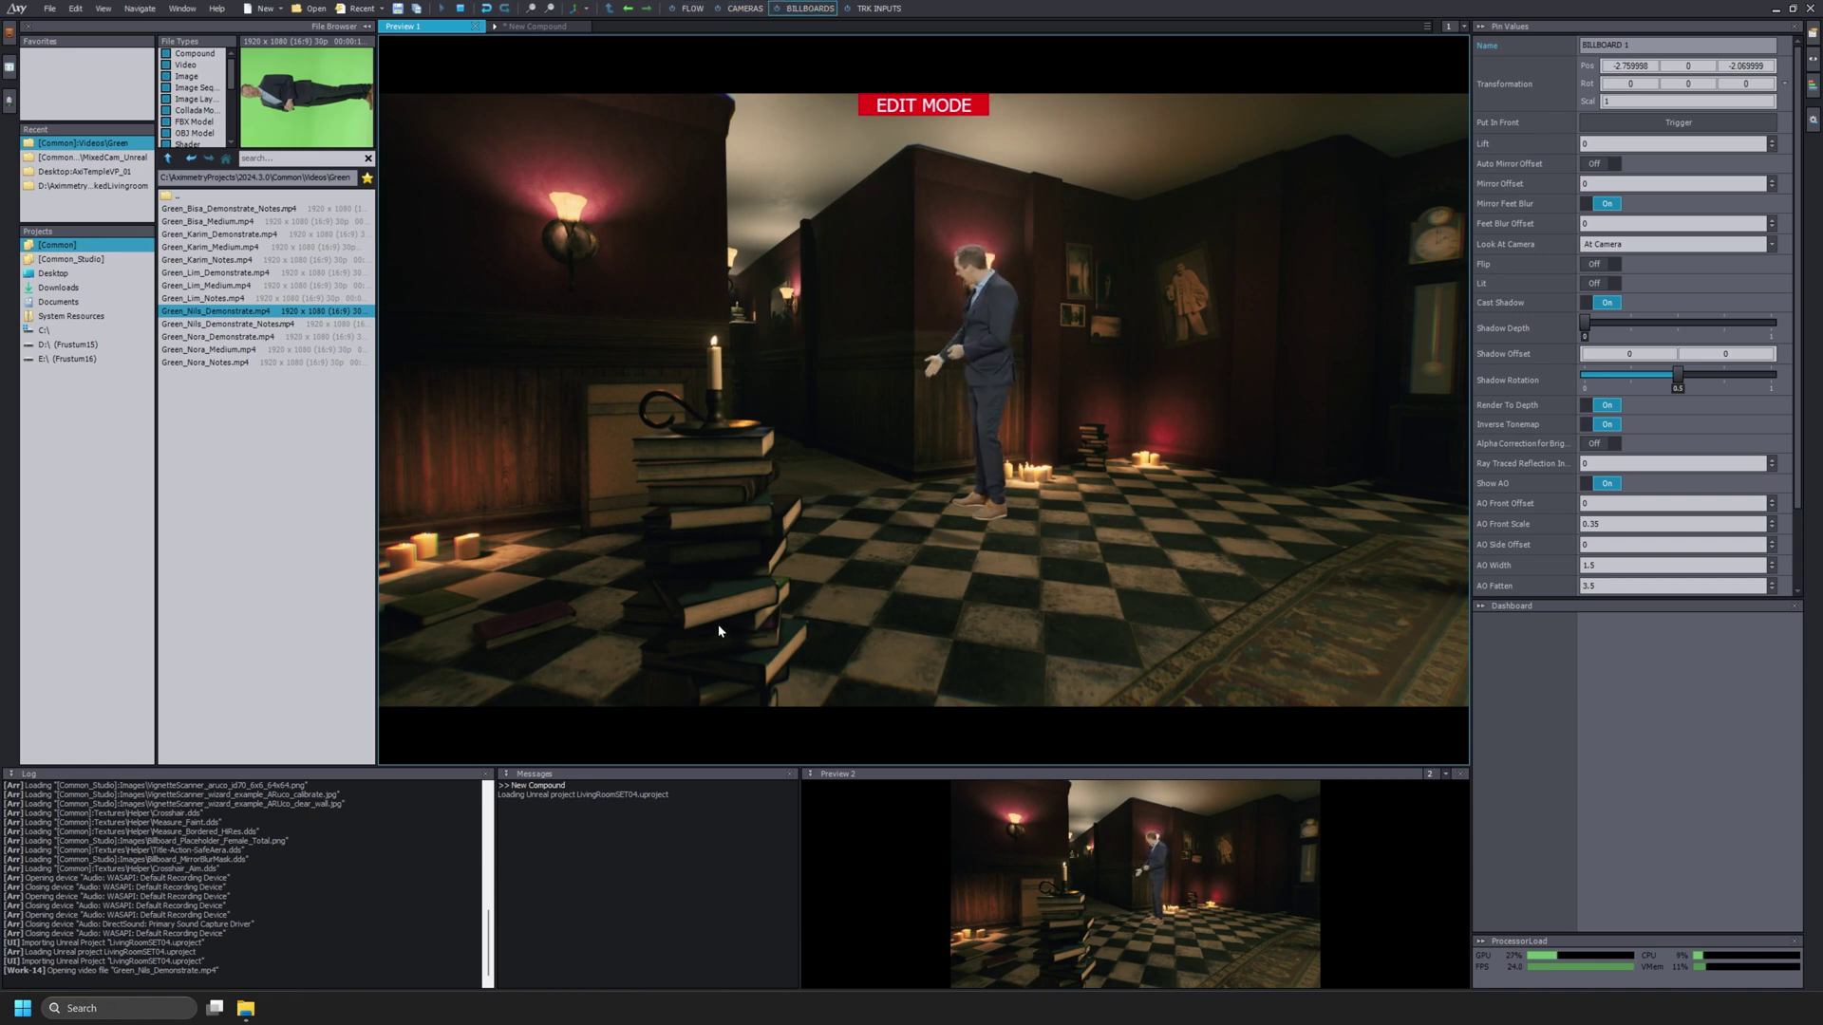
# Turn off the test source of input 1 and move billboard 1 to about X -2.5, Z -2.6.
pyautogui.click(545, 28)
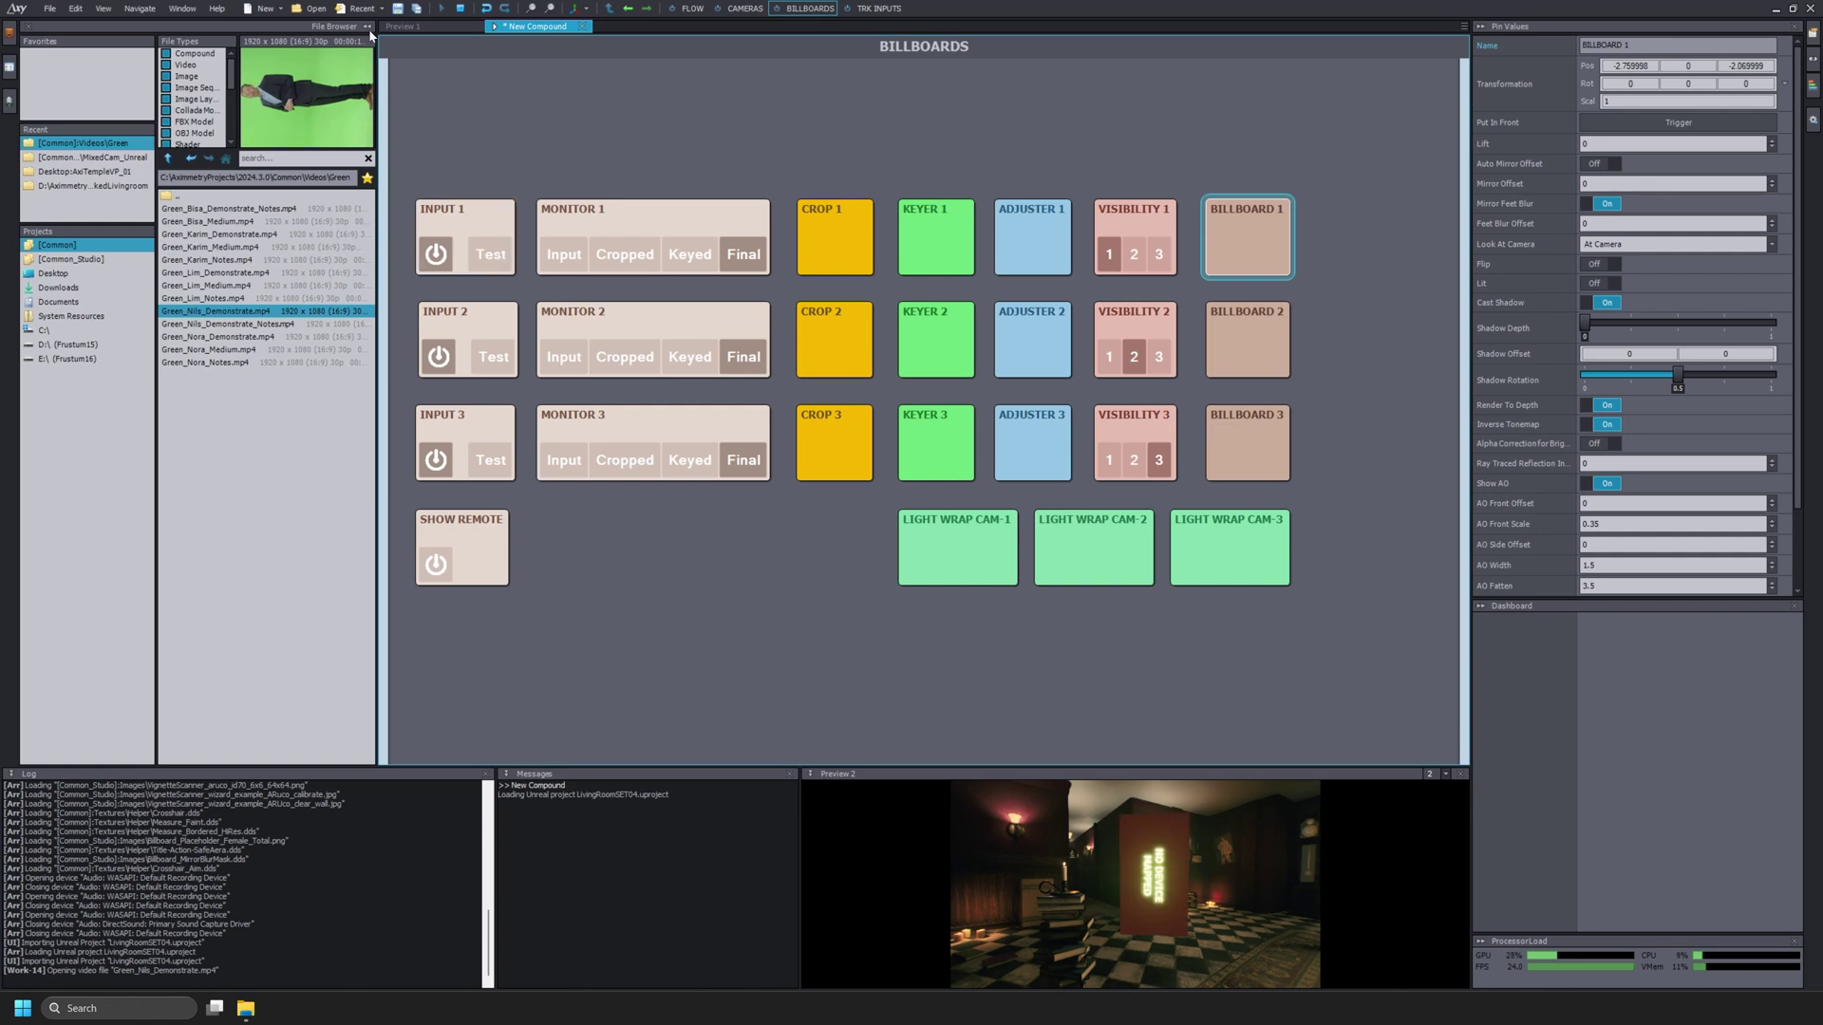
pyautogui.click(404, 27)
pyautogui.moveTo(1640, 66); pyautogui.dragTo(1629, 66)
pyautogui.moveTo(1754, 66); pyautogui.dragTo(1754, 121)
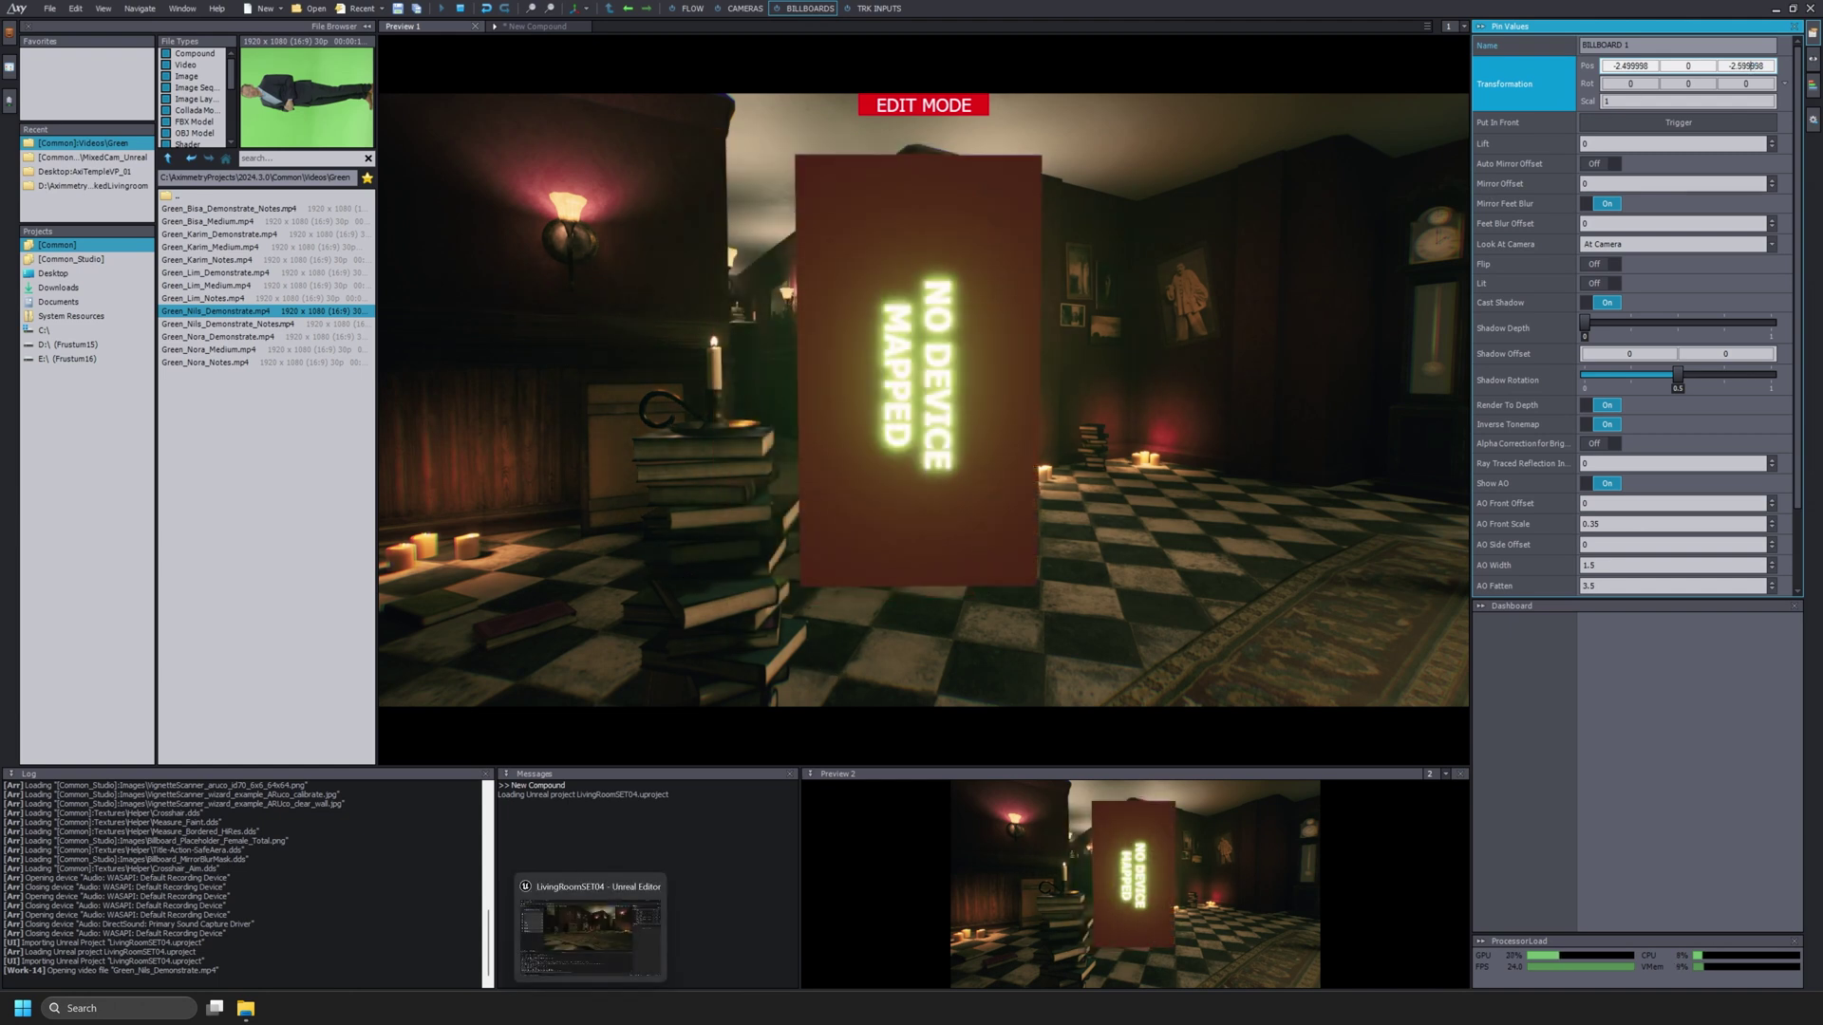
# In the Unreal Editor, enable Render CustomDepth Pass for the book stack, the candle holder on it and the floor plane.
pyautogui.click(589, 1007)
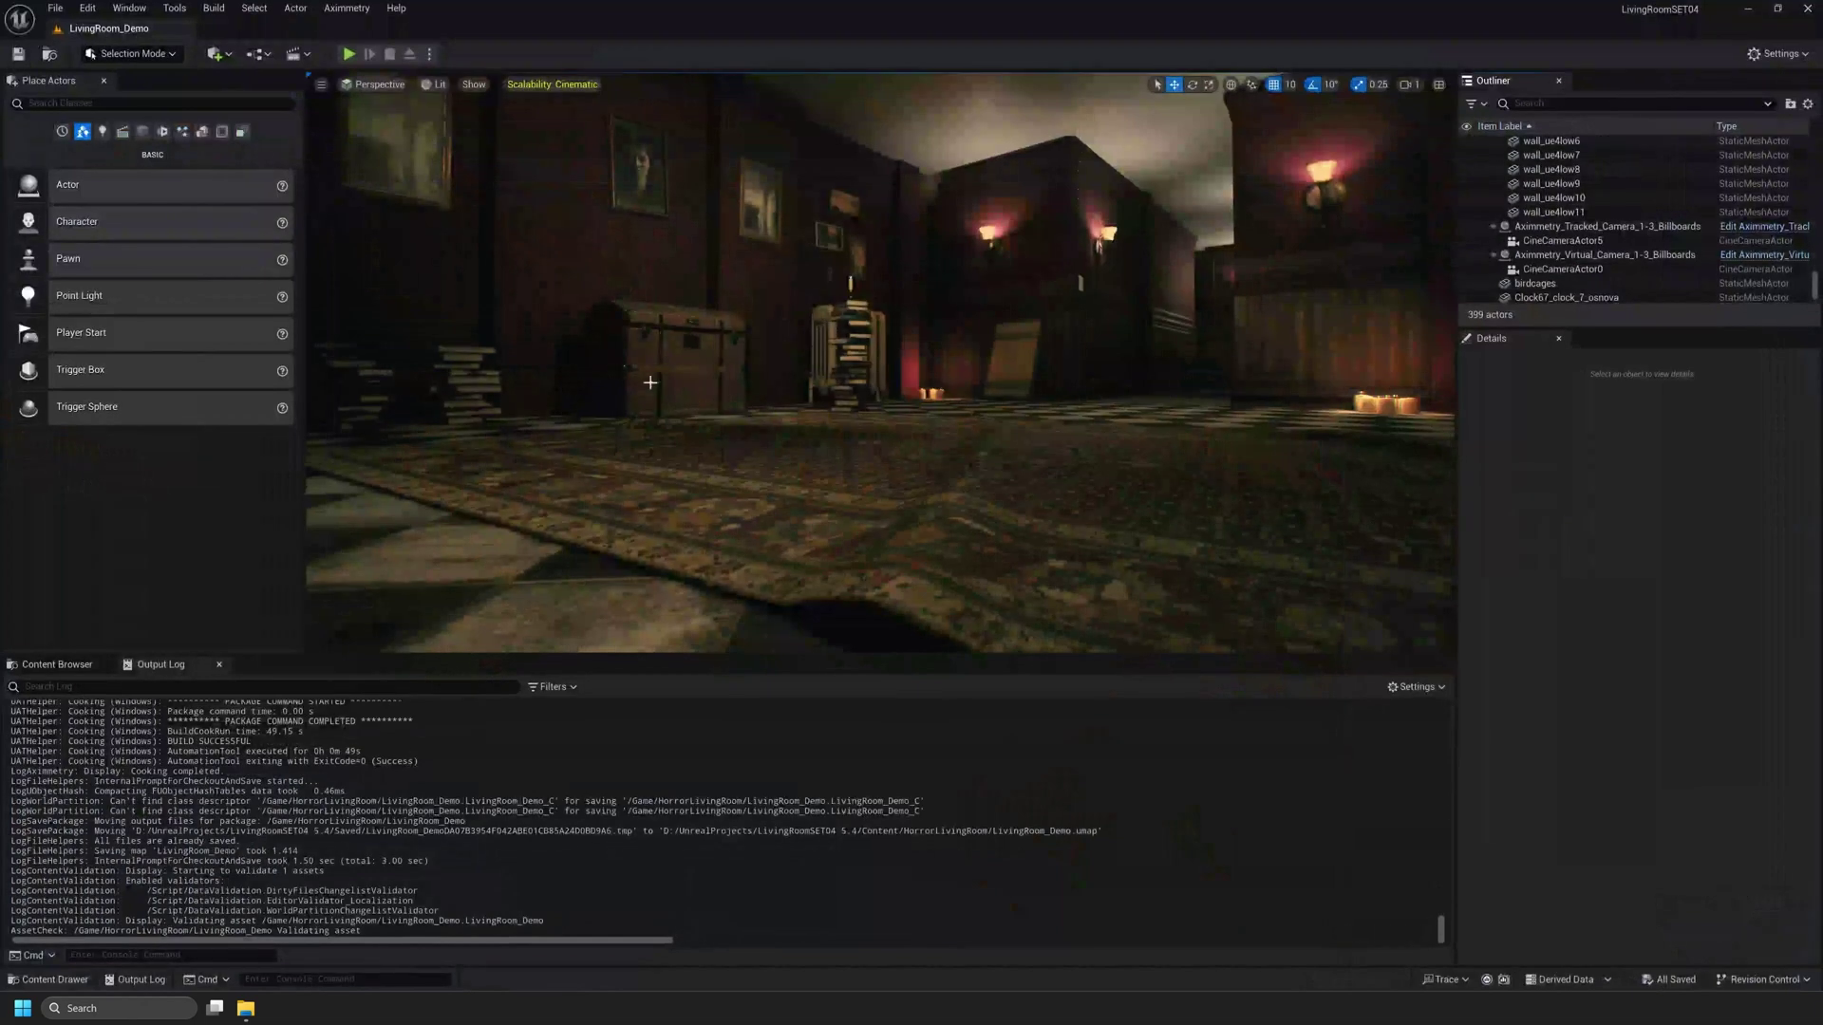
pyautogui.moveTo(867, 386); pyautogui.dragTo(932, 441, button='right')
pyautogui.press('e')
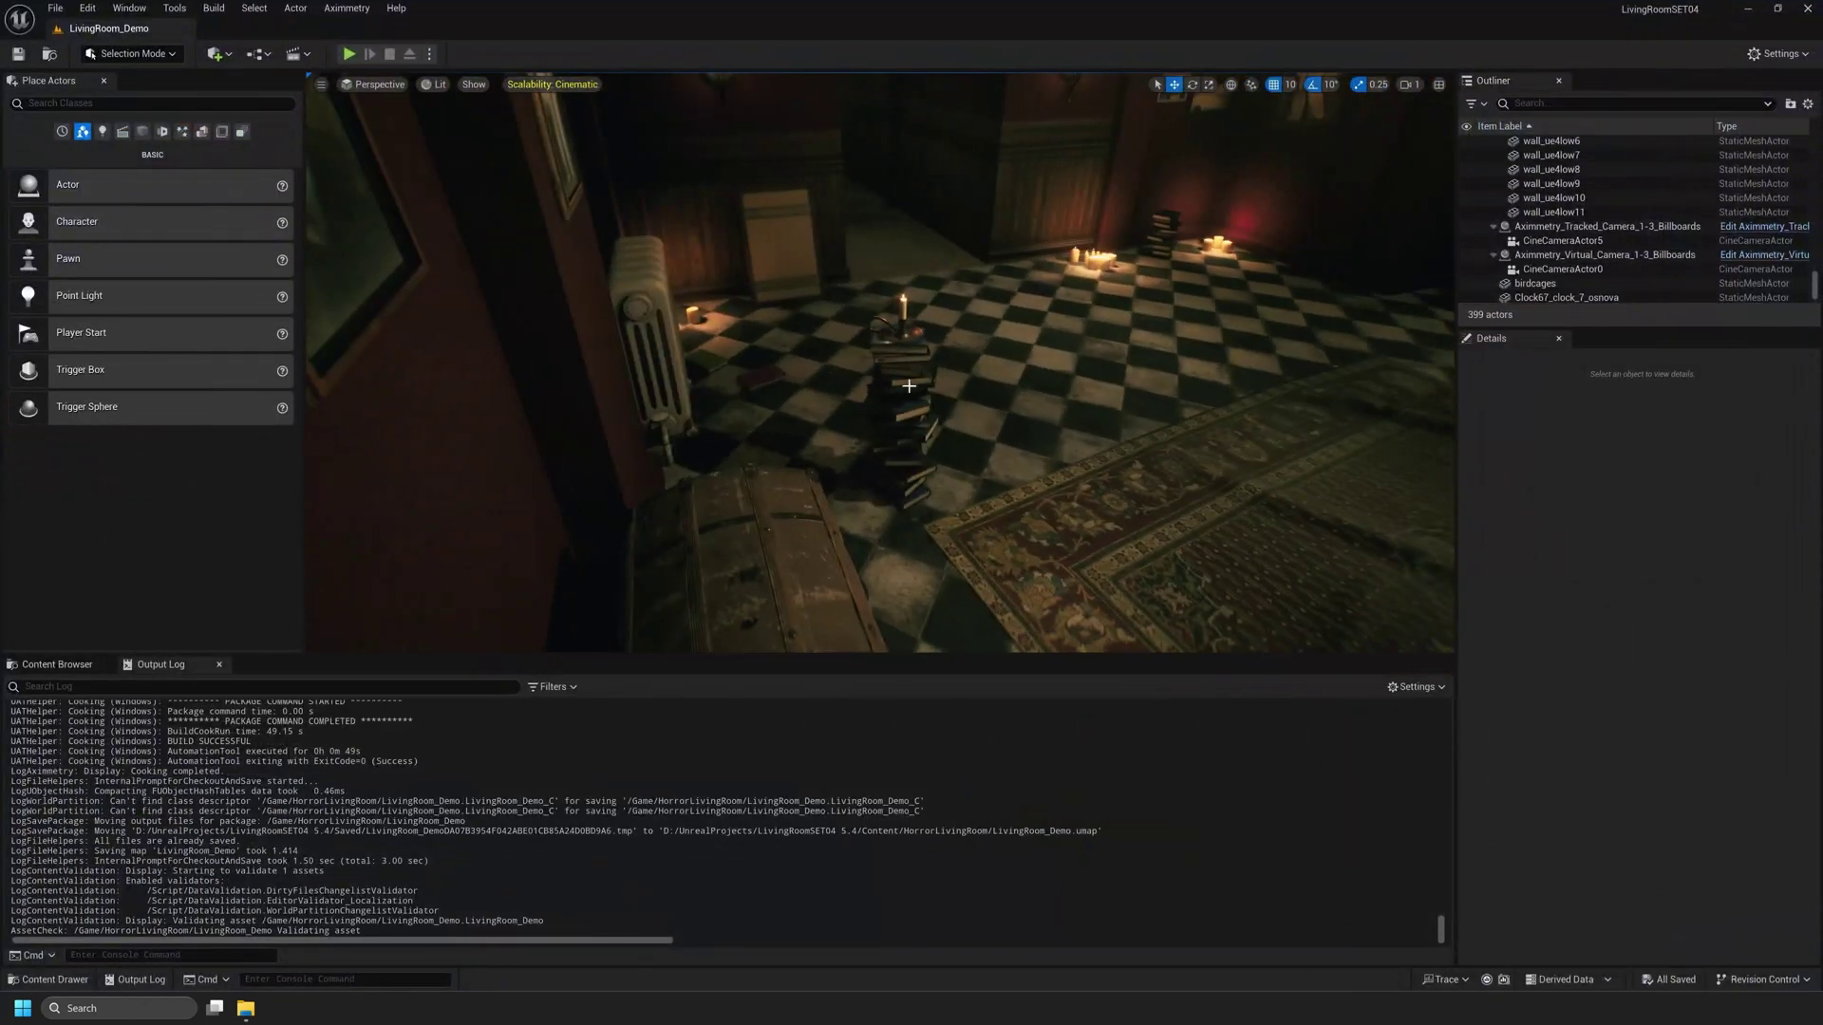
pyautogui.click(926, 438)
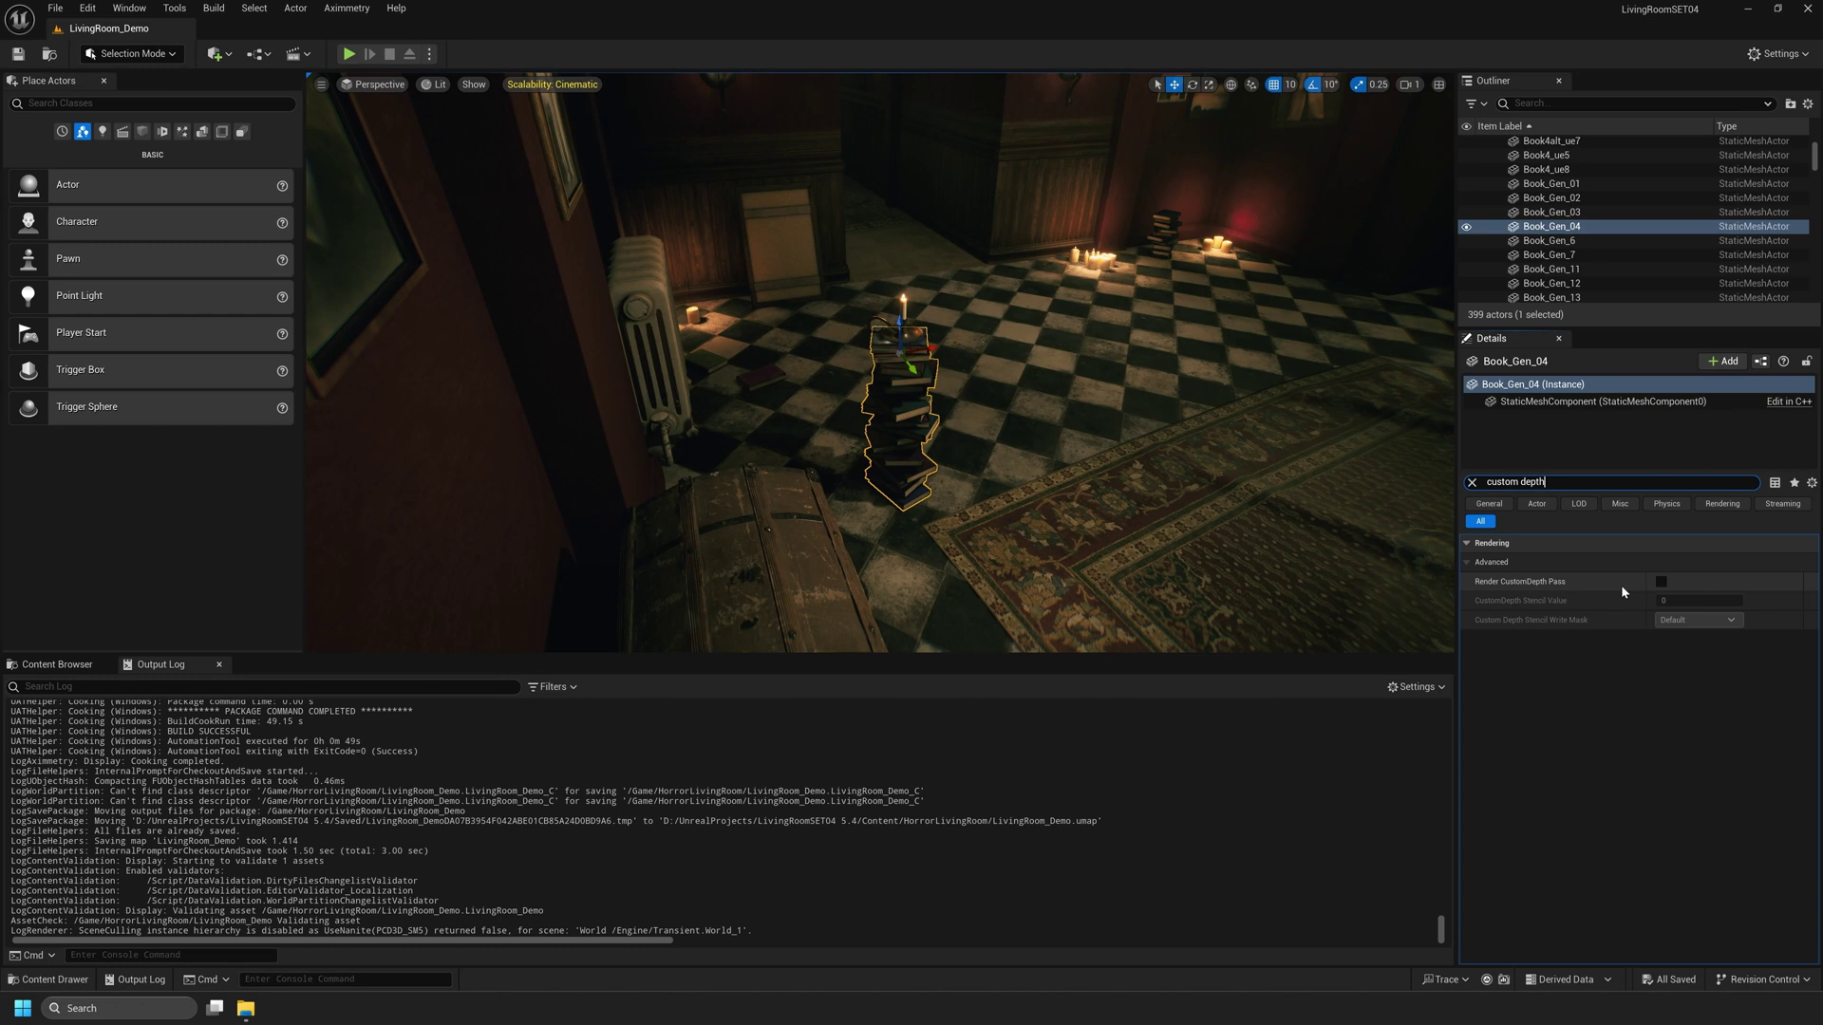
pyautogui.click(1660, 582)
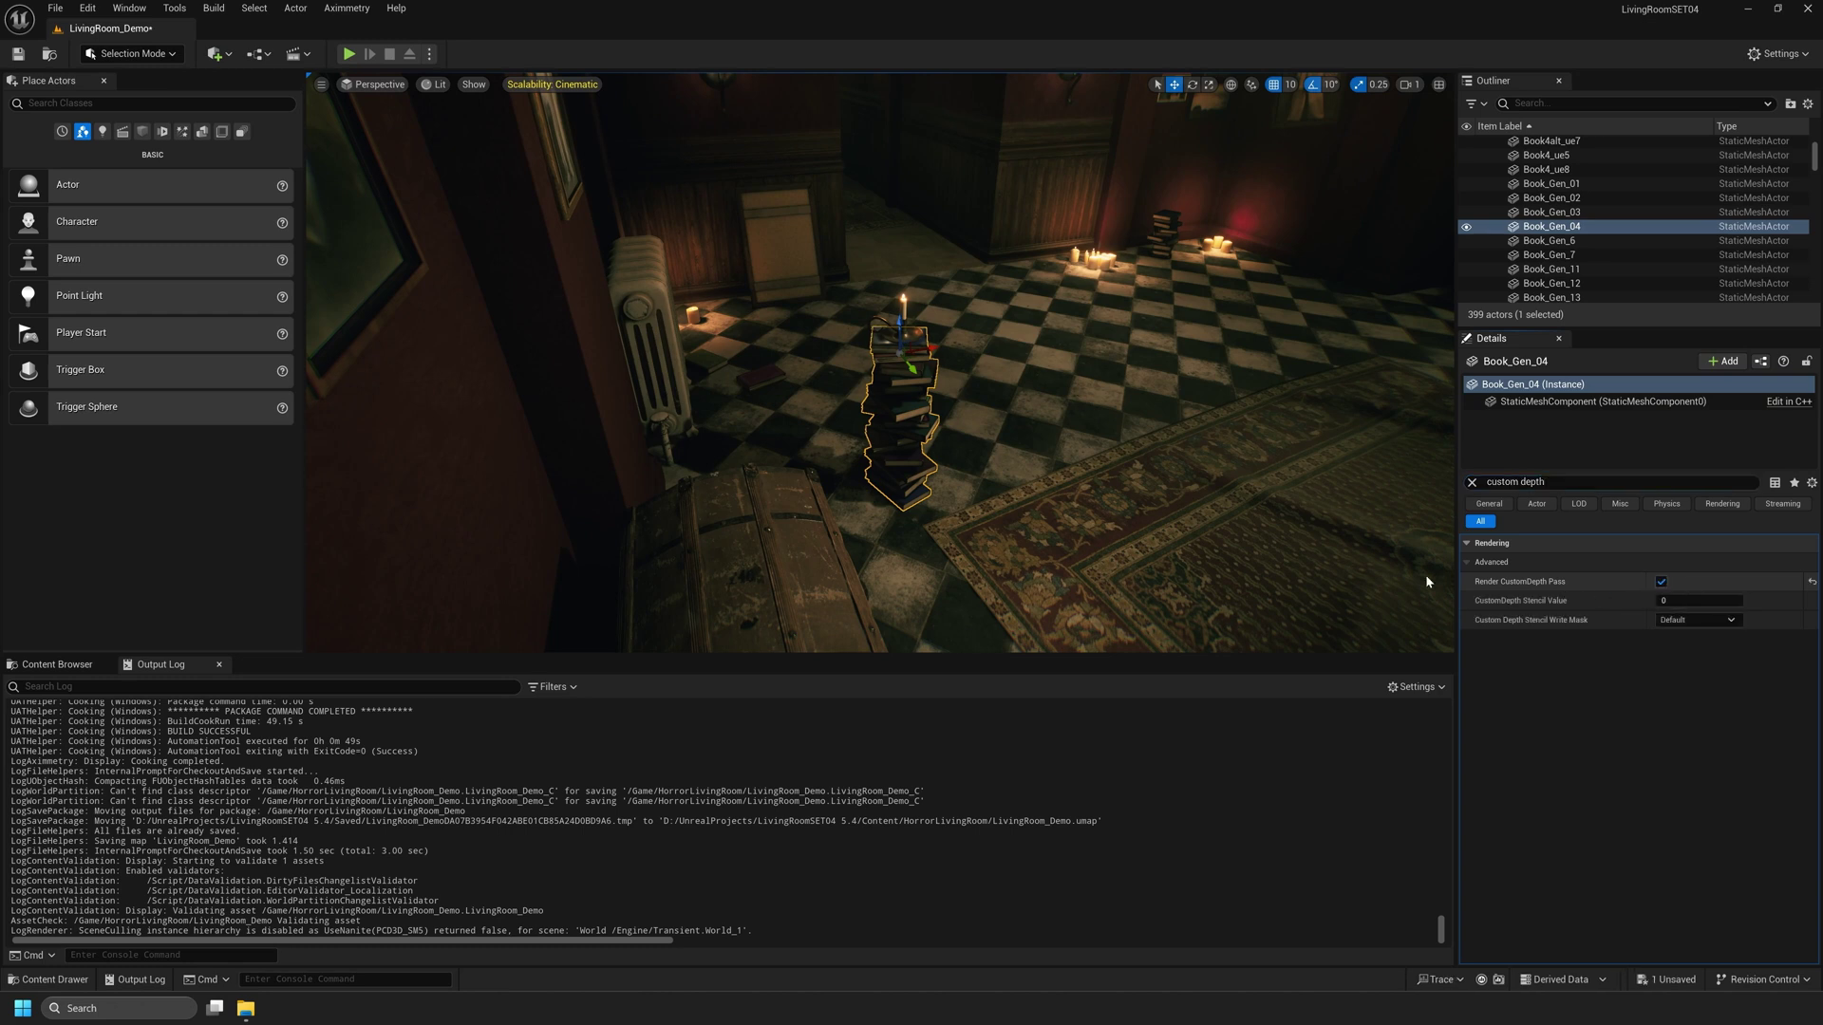
pyautogui.click(907, 332)
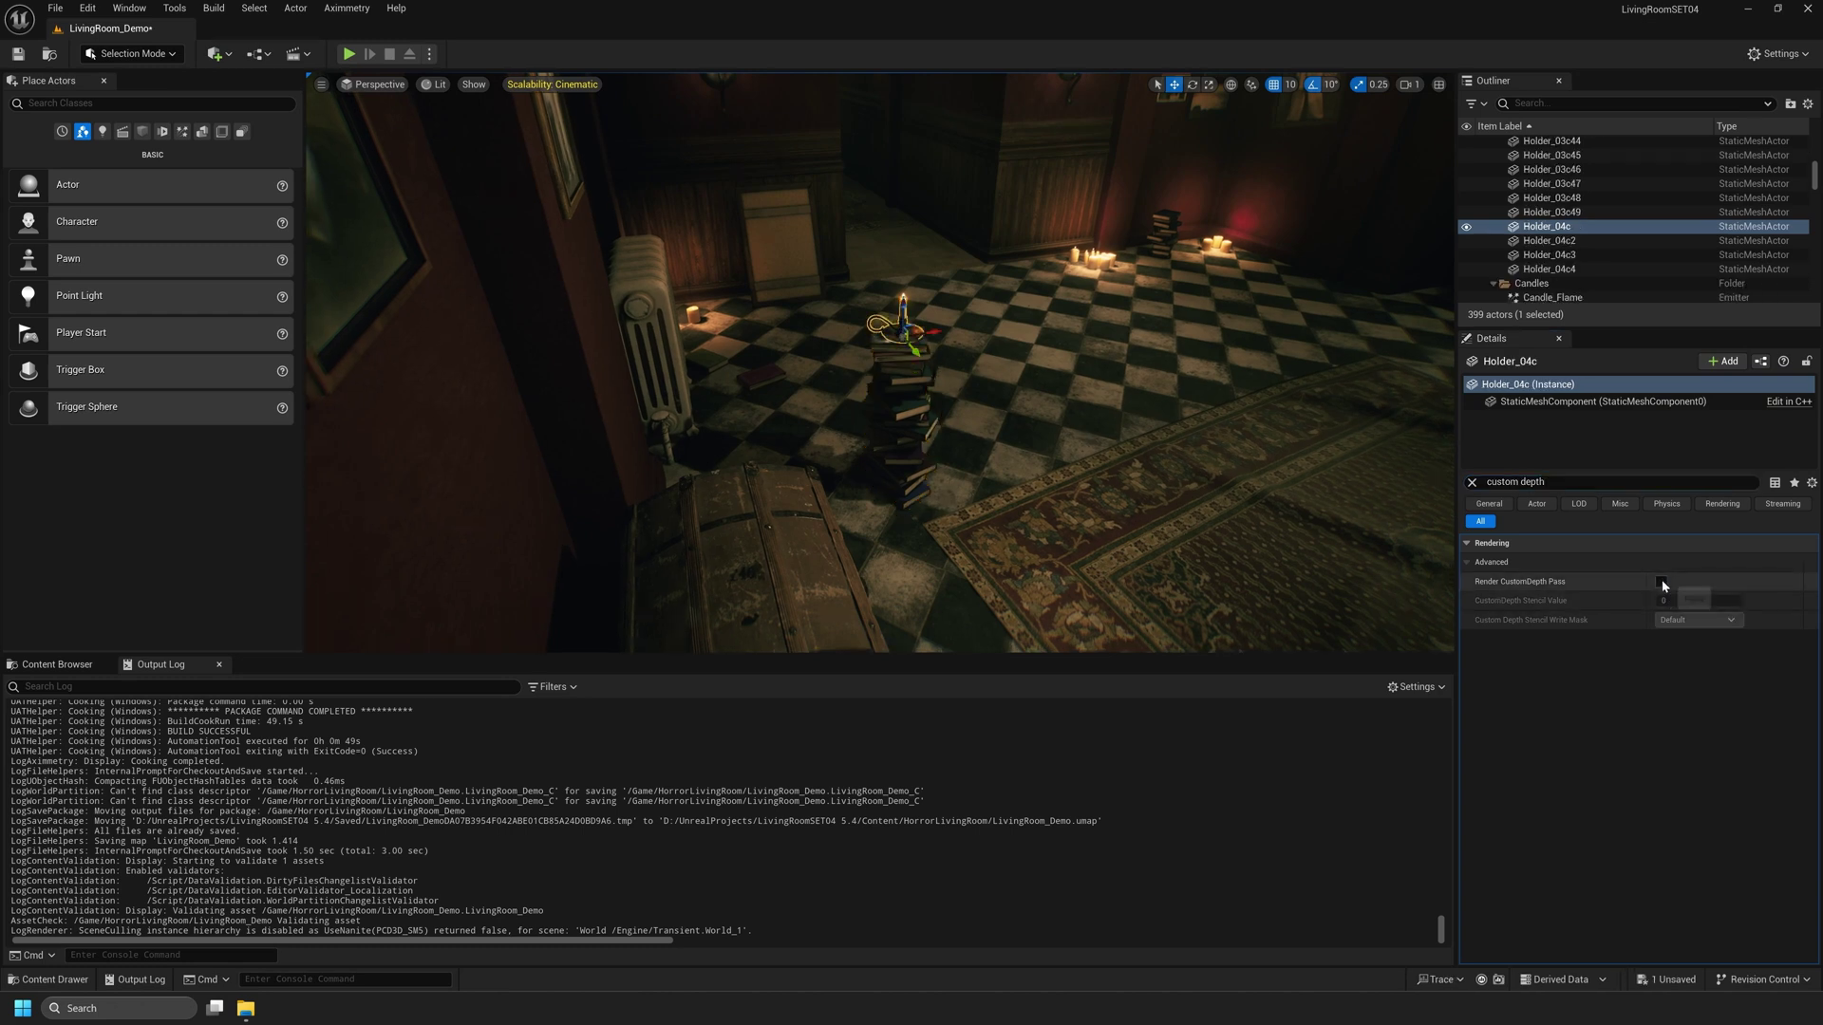
pyautogui.click(1045, 307)
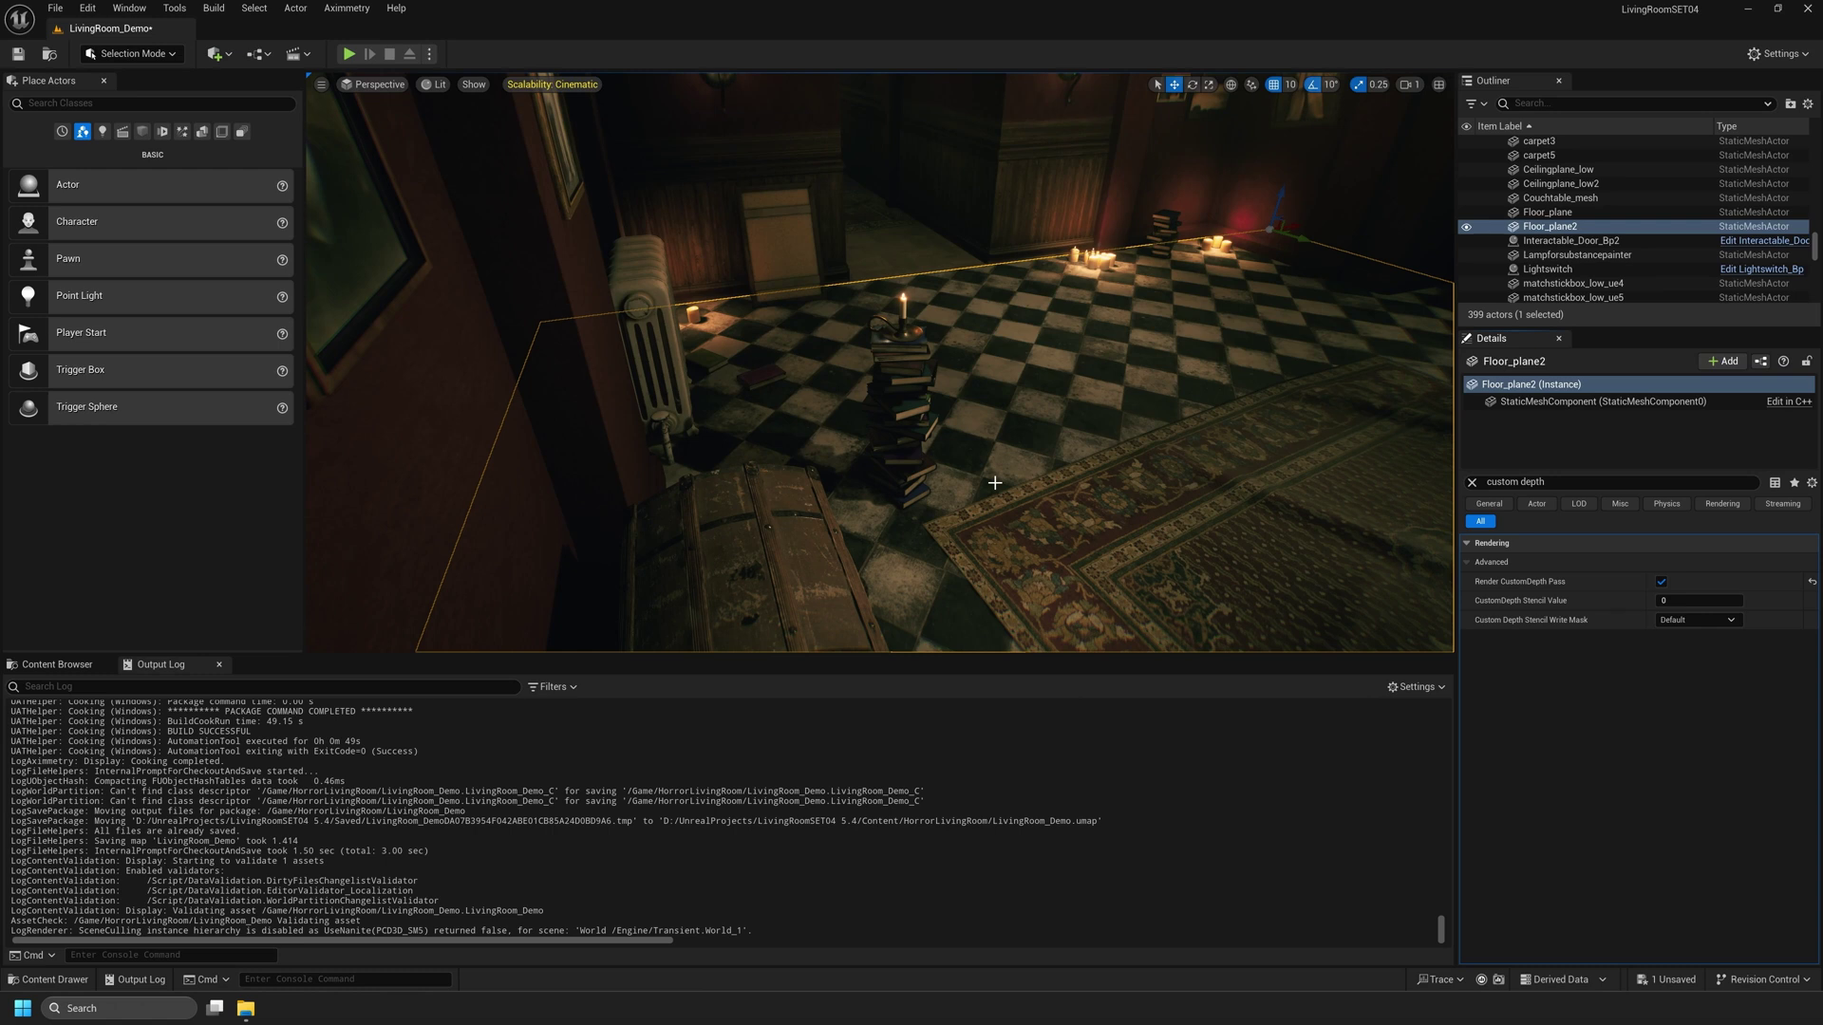
# Cook the content for Aximmetry DE again and switch back to Aximmetry Composer.
pyautogui.click(328, 11)
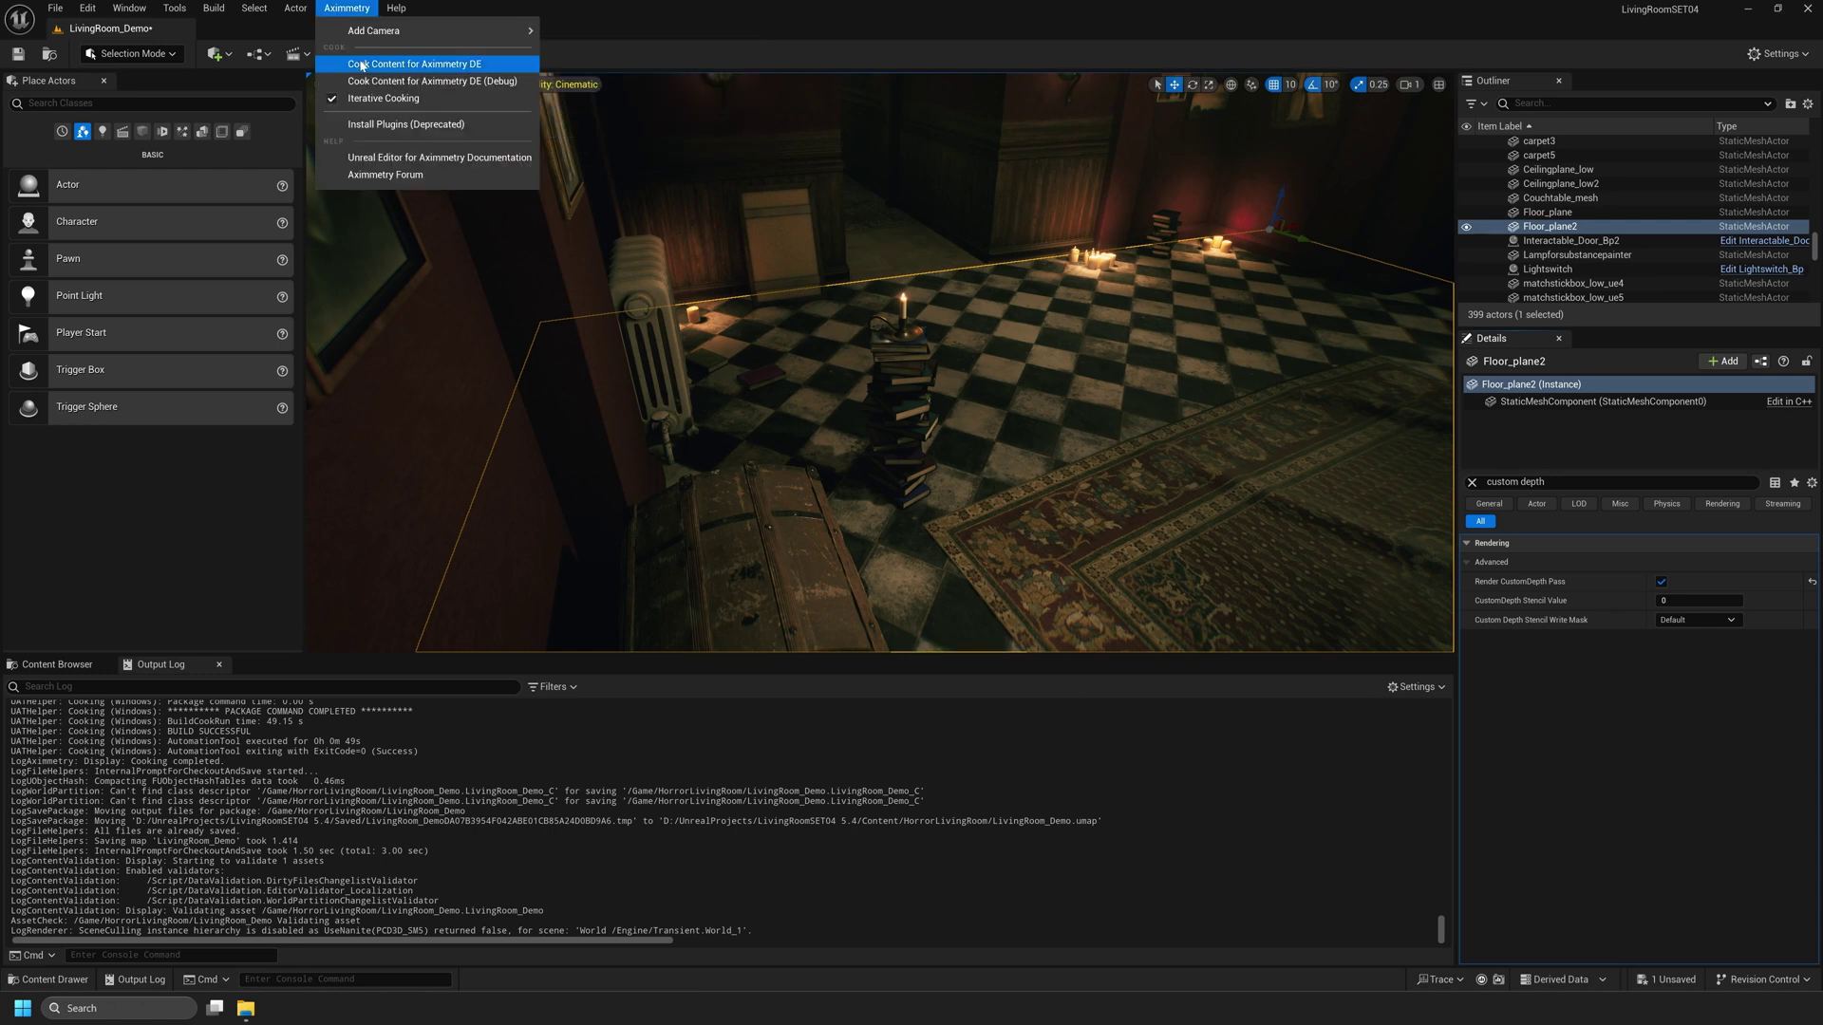
pyautogui.click(361, 65)
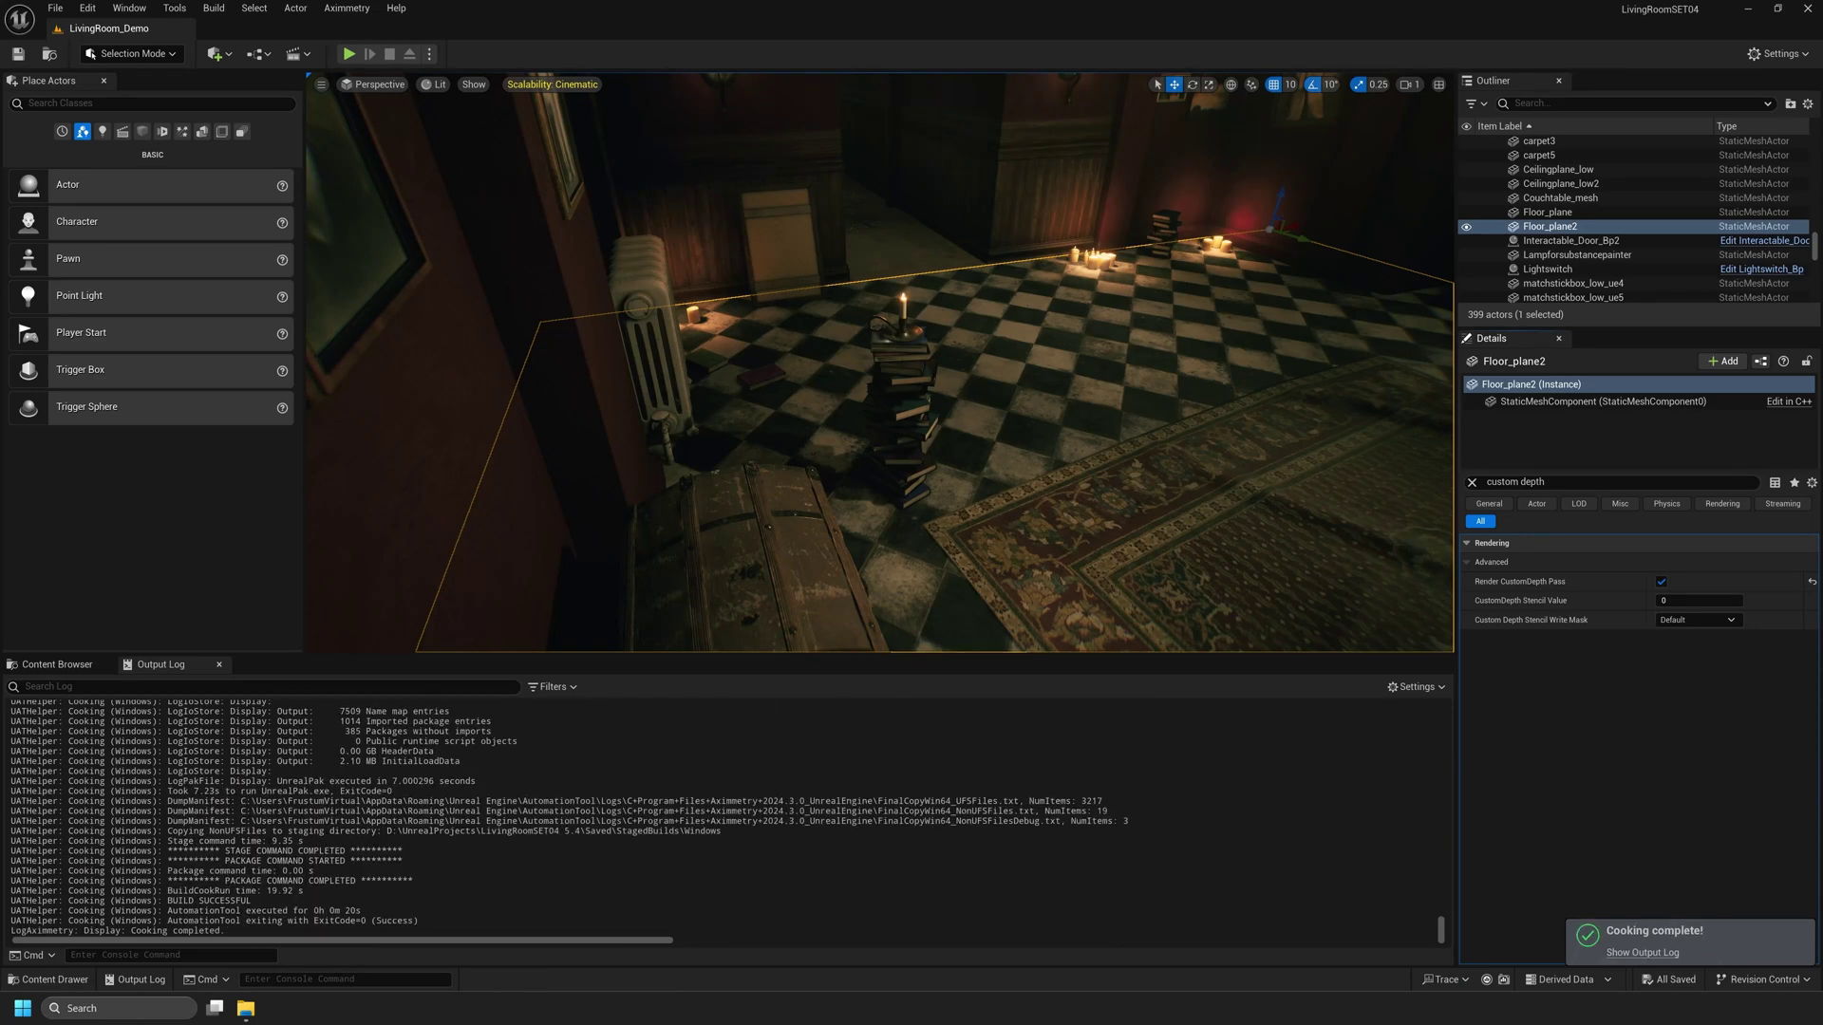
pyautogui.hotkey('alt', 'Tab')
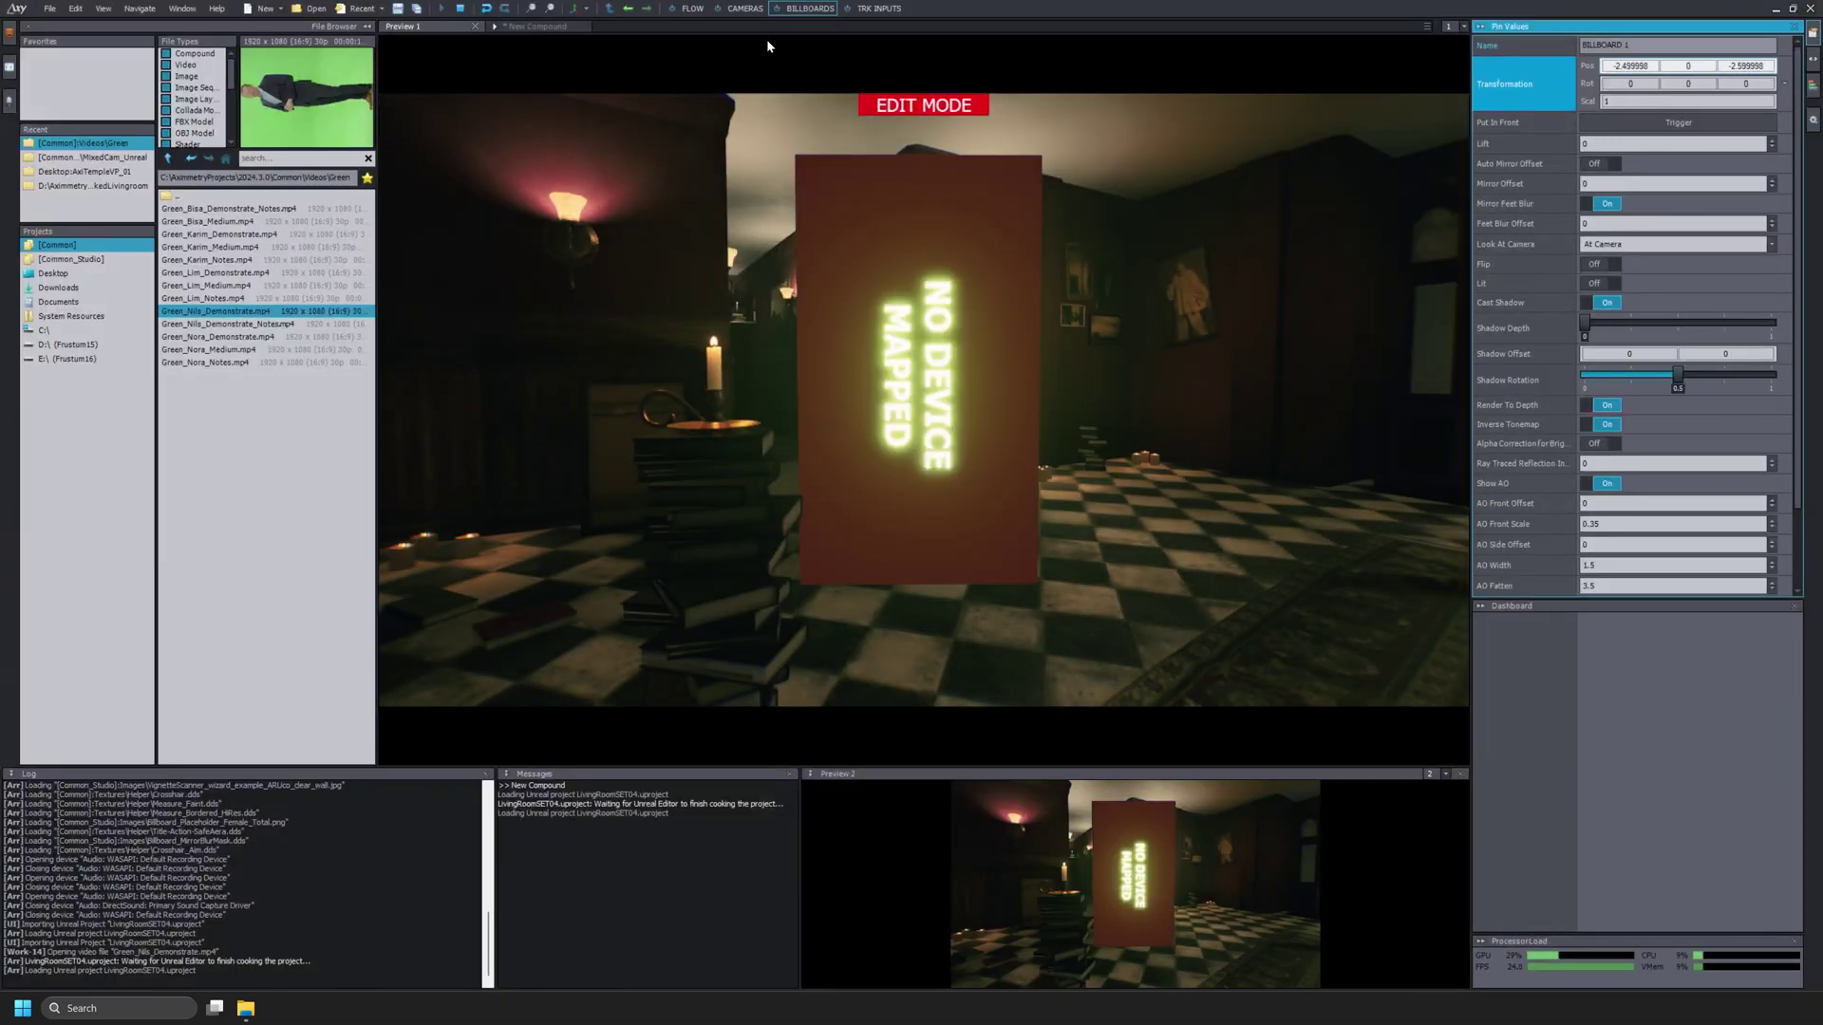
# Move billboard 1 behind the book stack to about Z -3.22 and set its Y position to 0.02.
pyautogui.scroll(-20, 1746, 66)
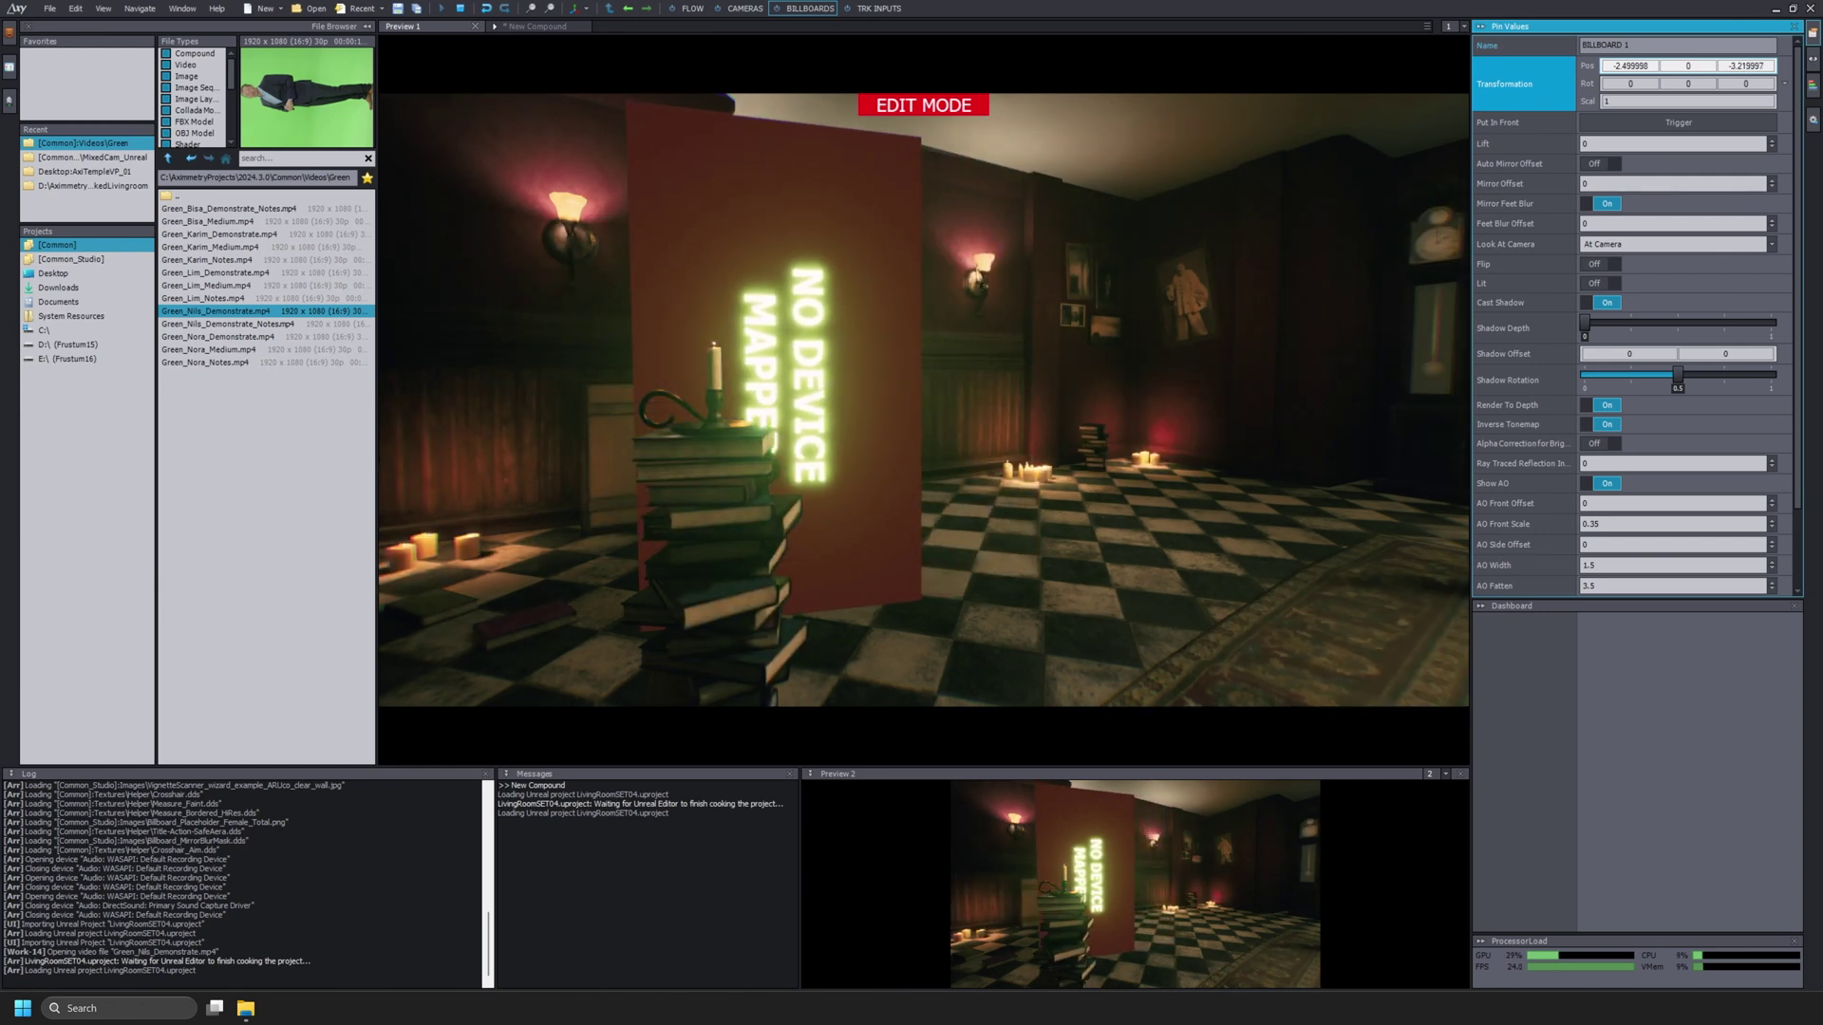
pyautogui.scroll(3, 1686, 65)
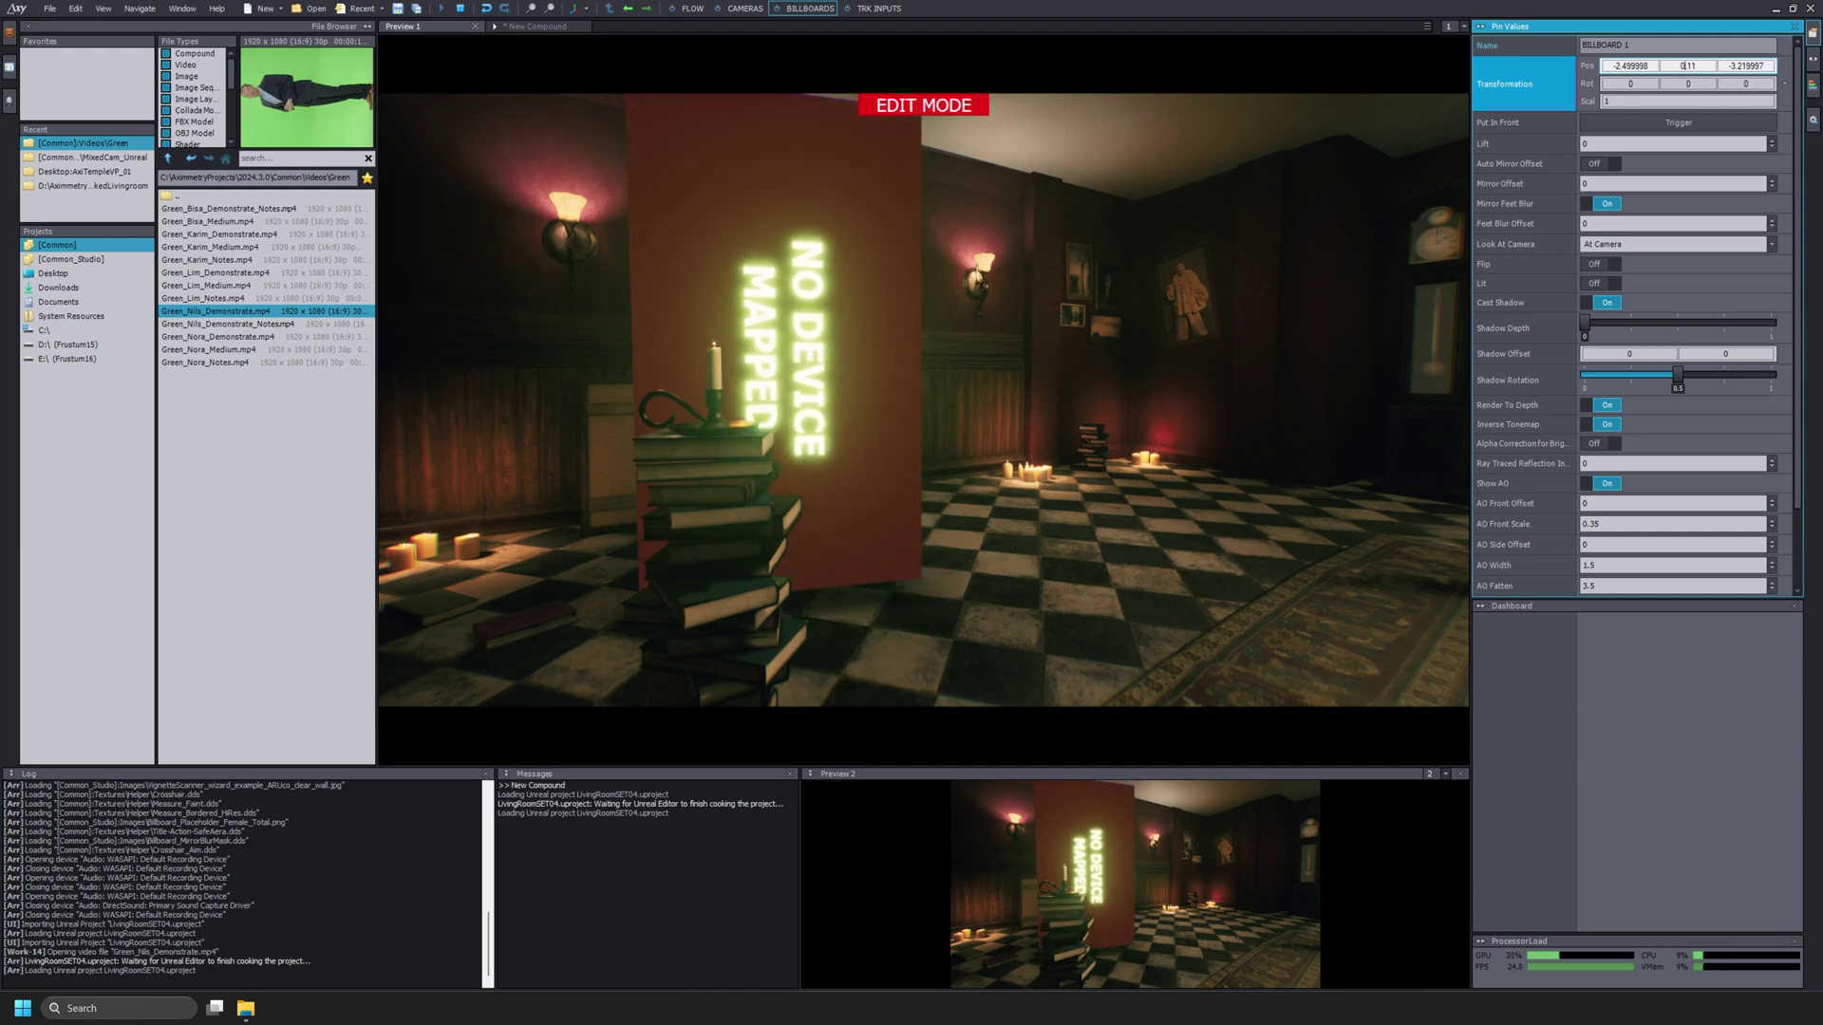
pyautogui.scroll(-3, 1686, 65)
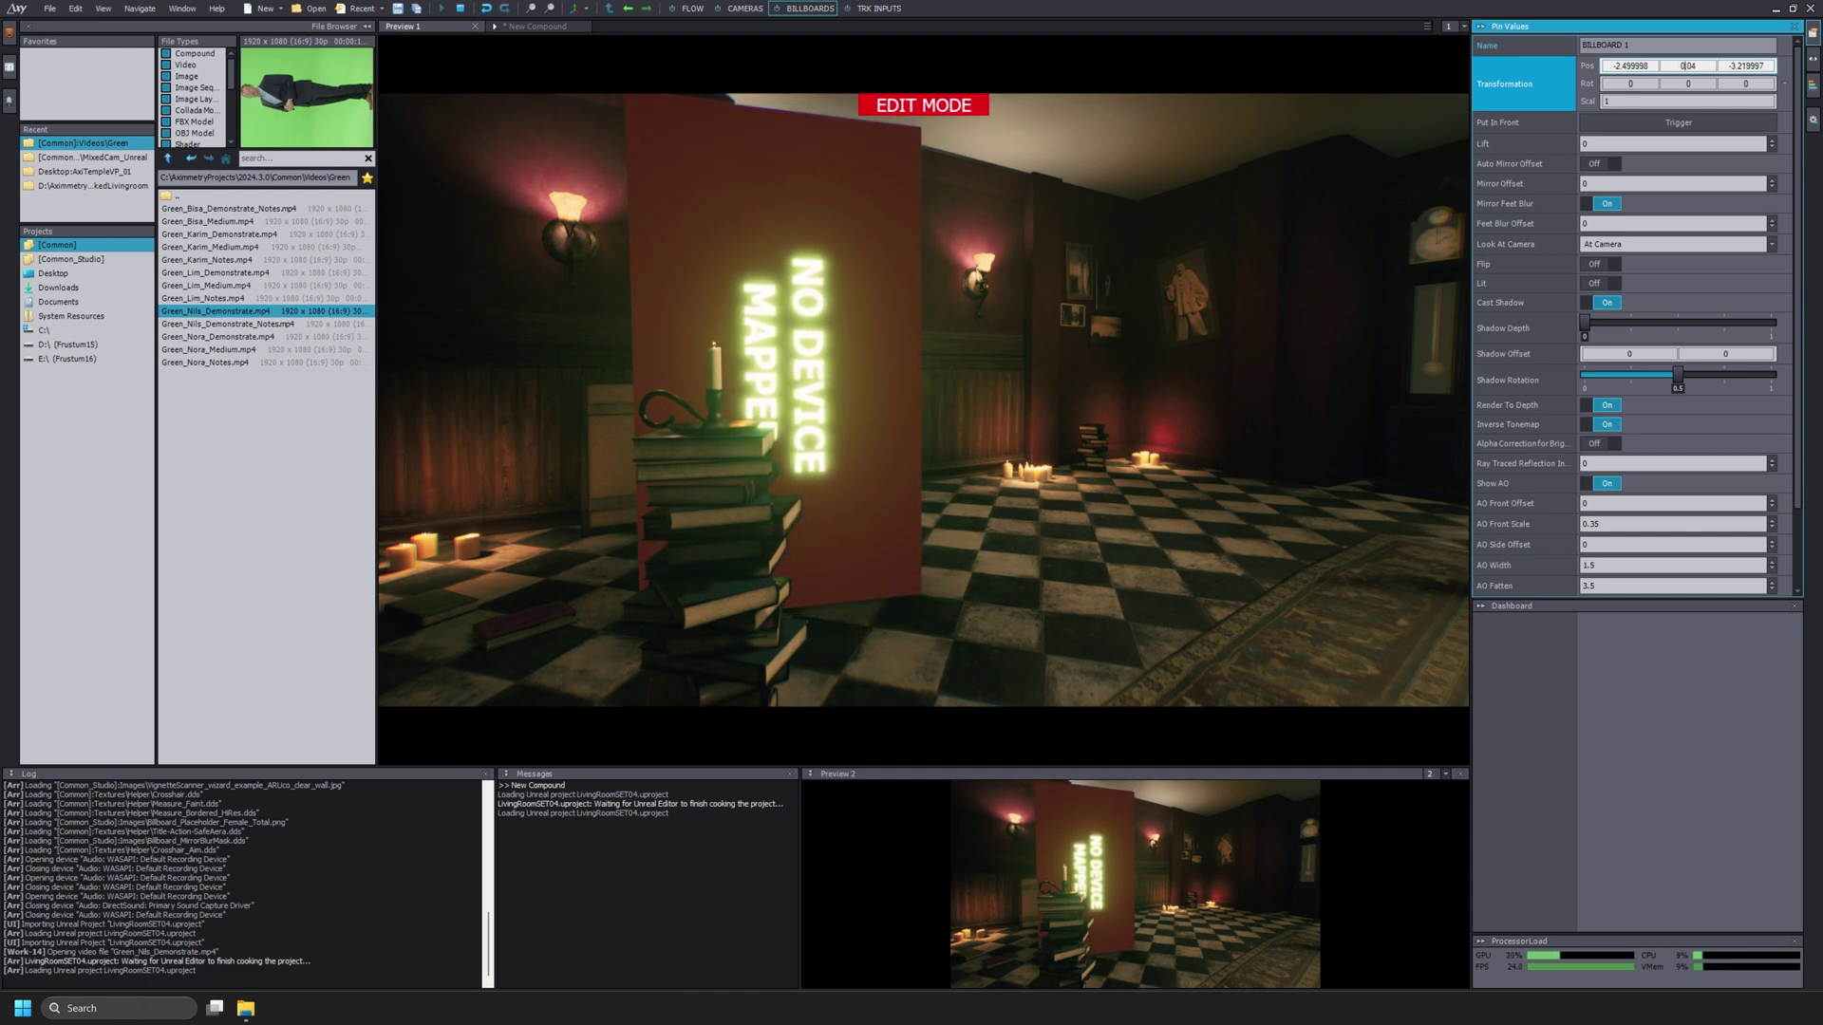
pyautogui.scroll(2, 1684, 65)
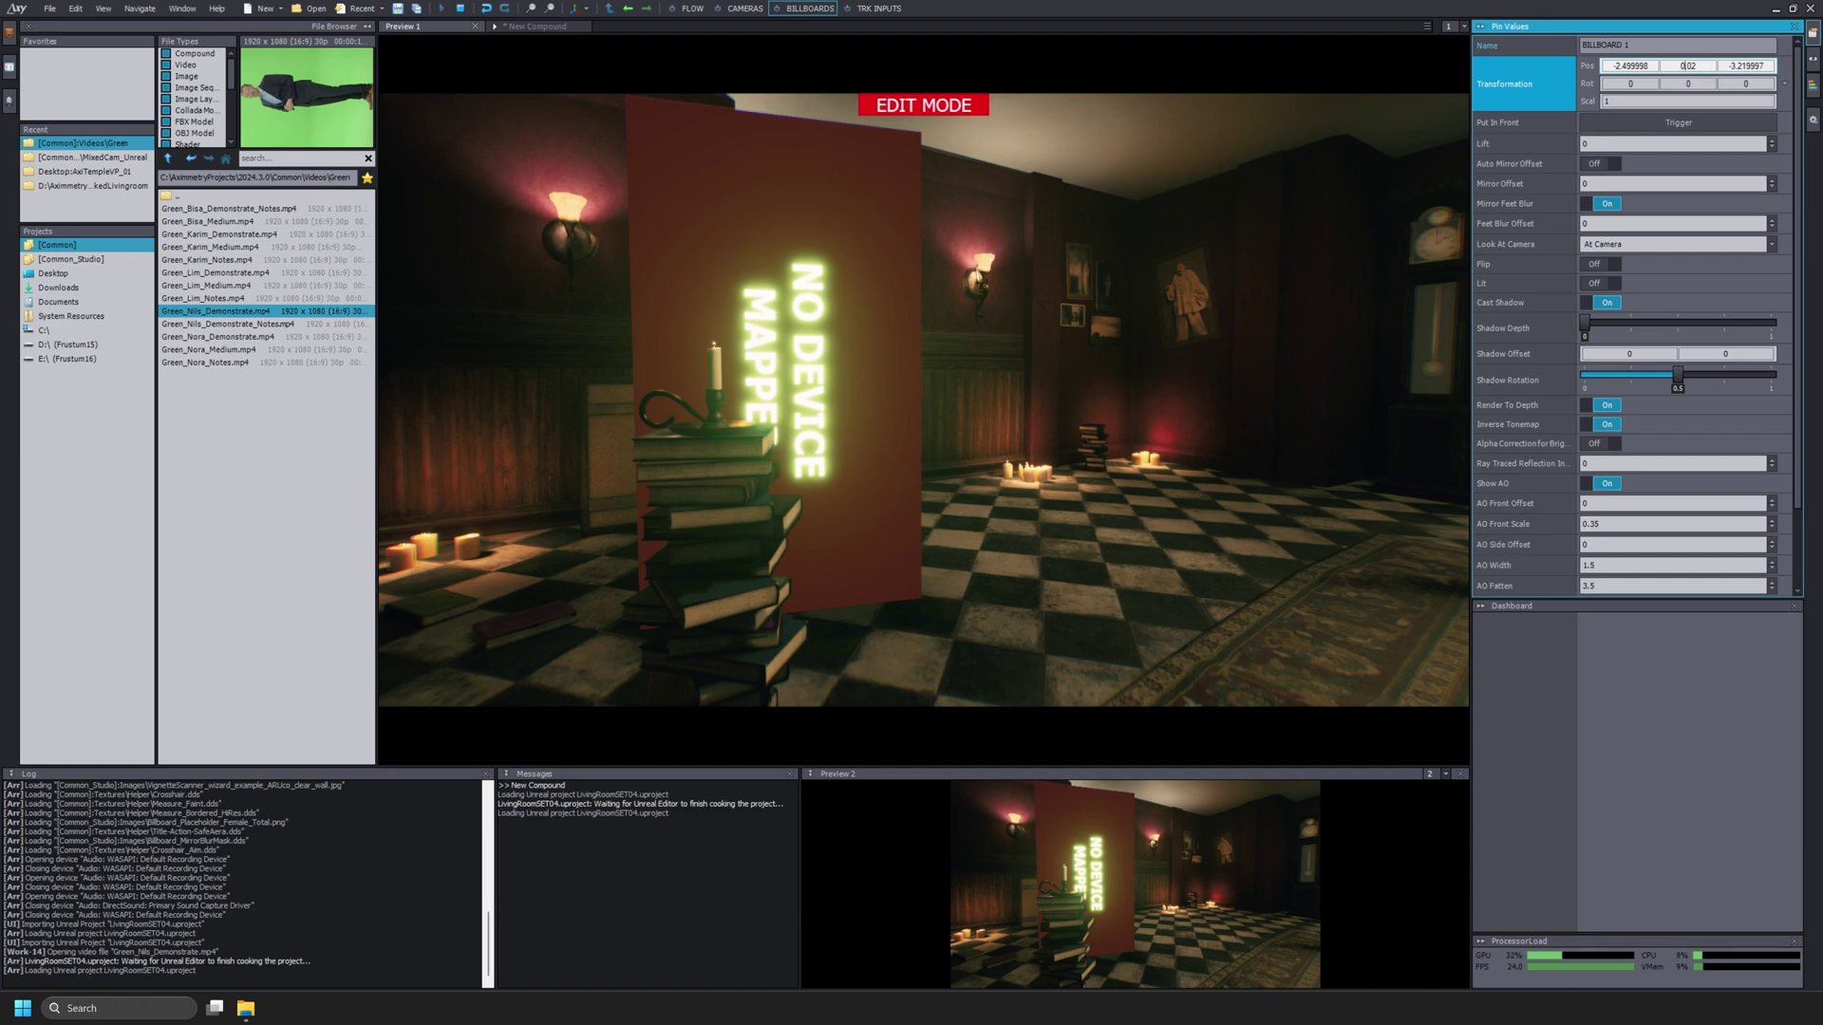
# Set billboard 1's Lift to -0.03 and return to the compound's flow.
pyautogui.scroll(7, 1587, 143)
pyautogui.scroll(-10, 1584, 143)
pyautogui.click(688, 8)
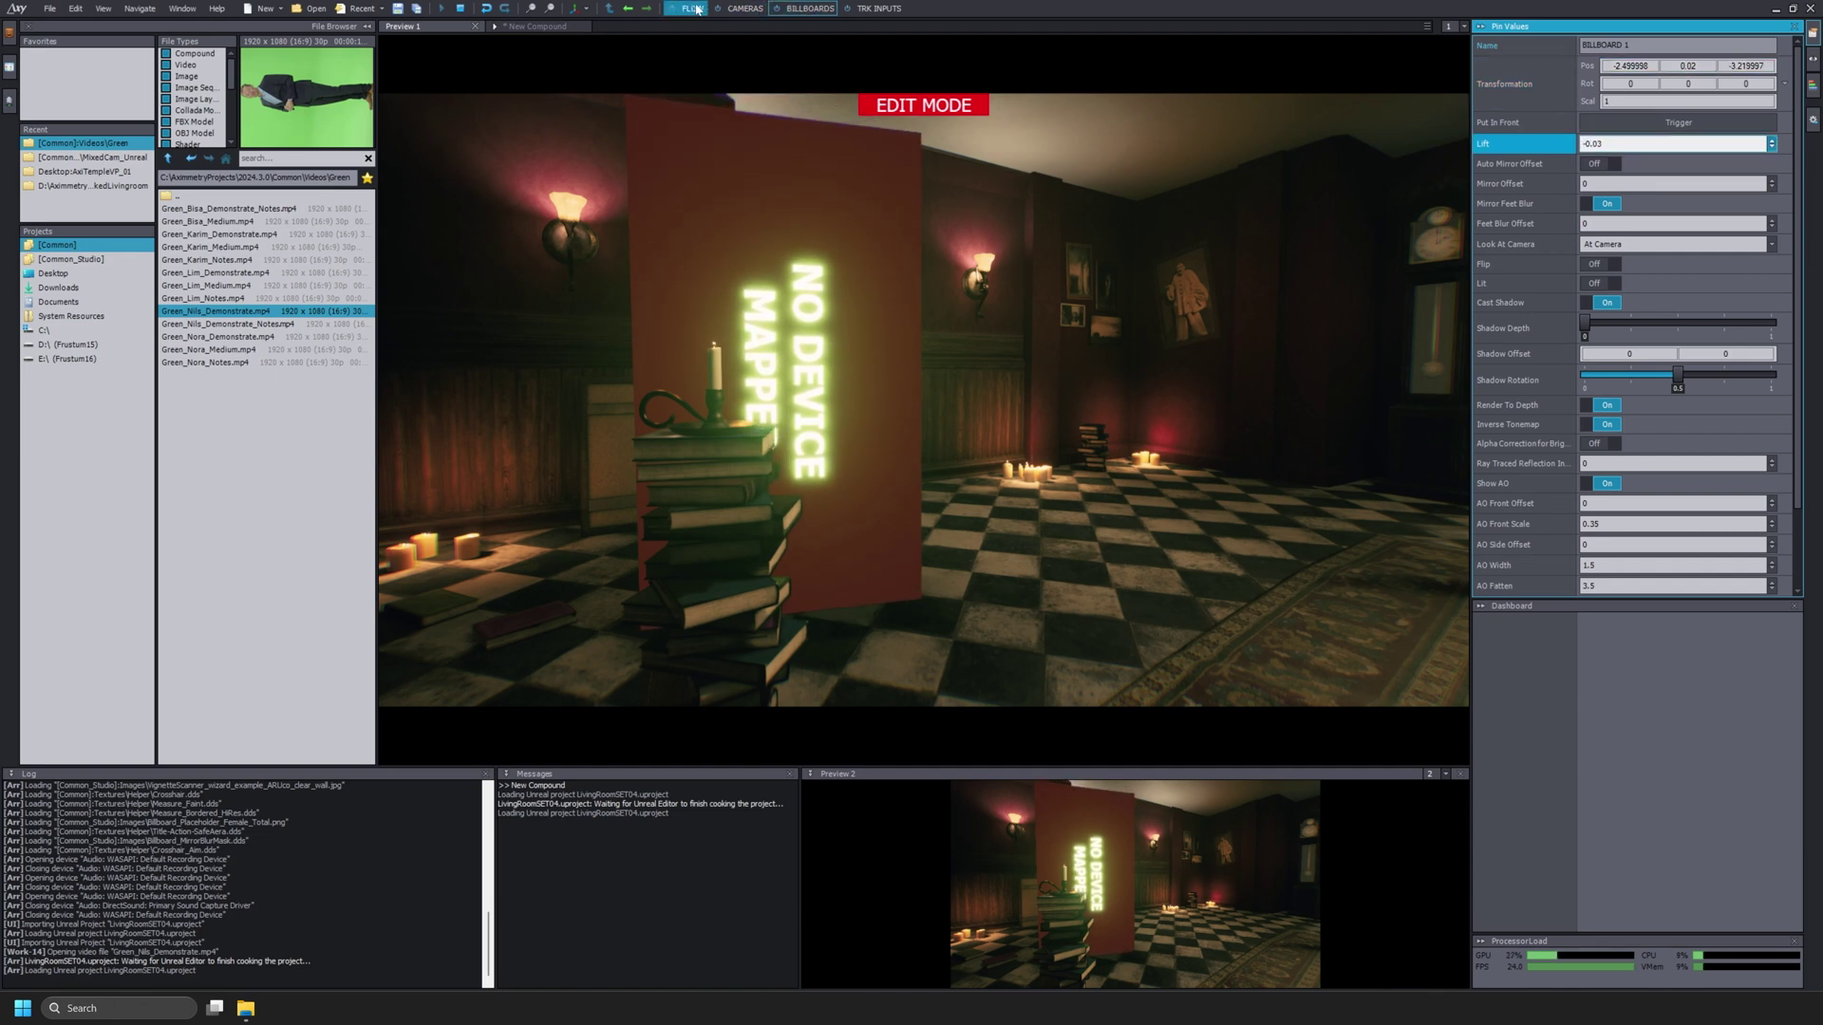
# Turn on the Lit option for billboard 1 and return to the large scene preview.
pyautogui.click(811, 8)
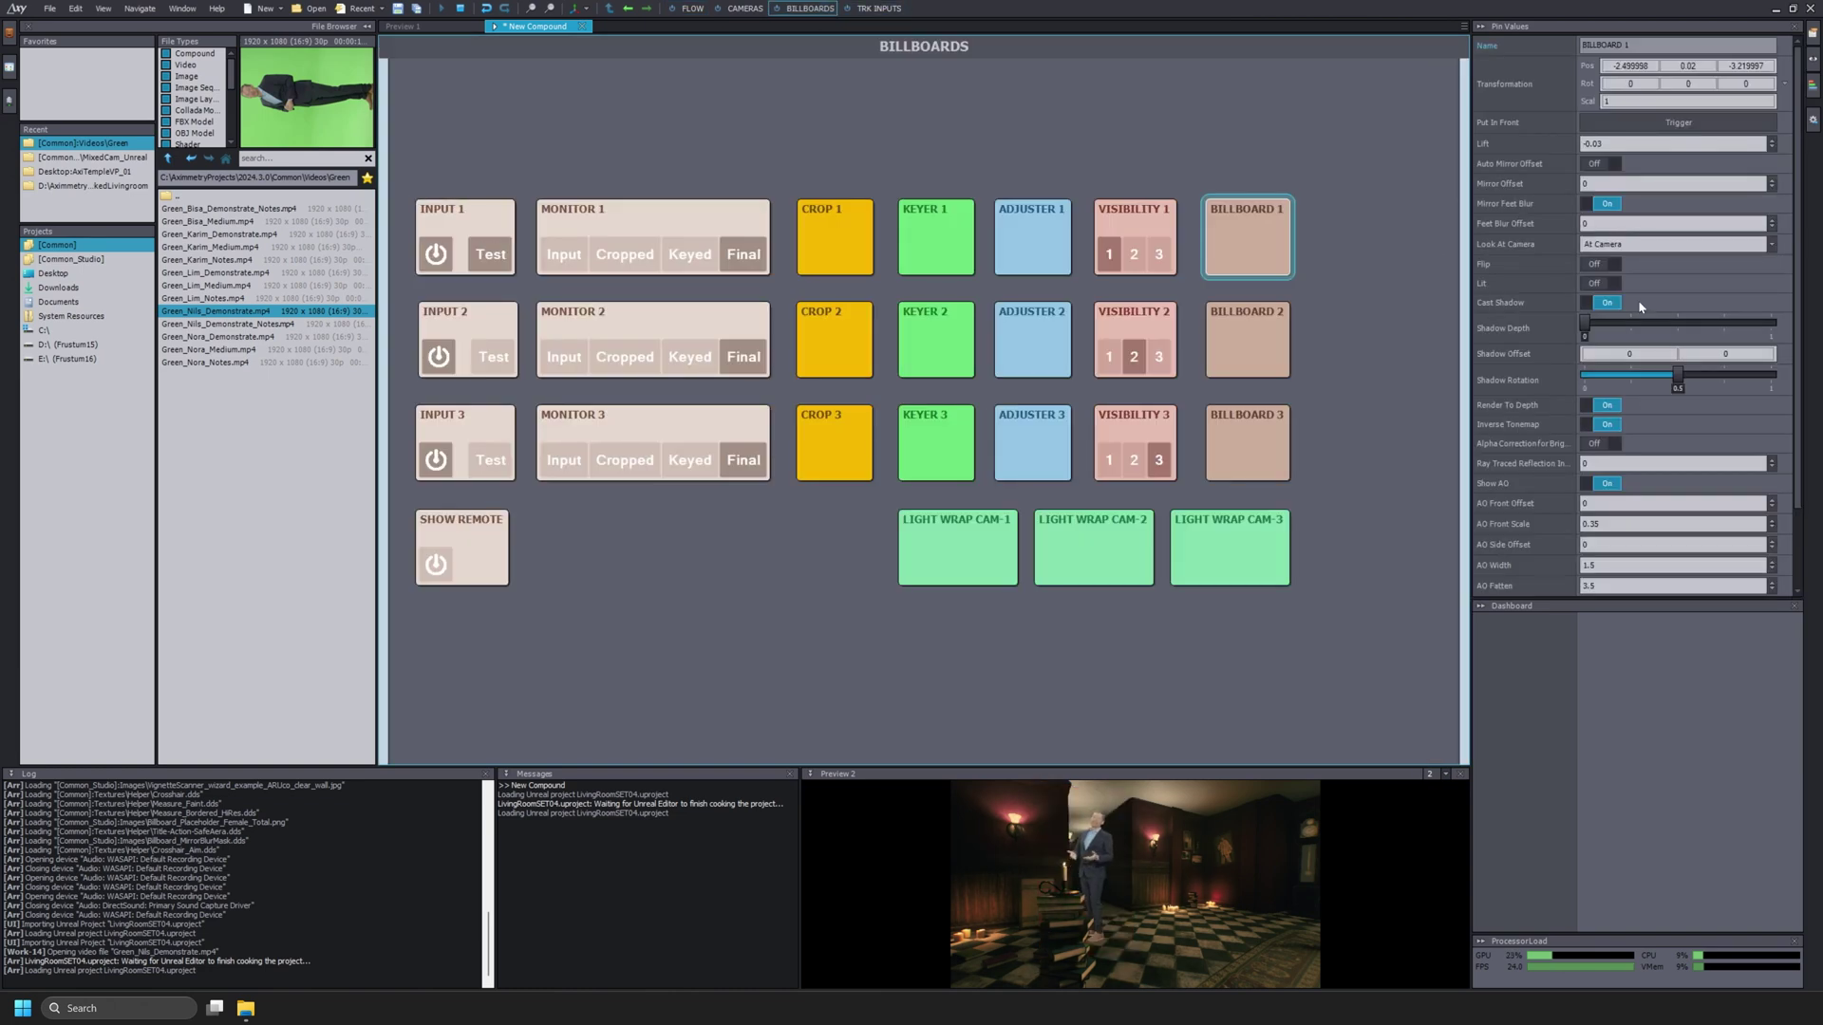
pyautogui.click(1595, 284)
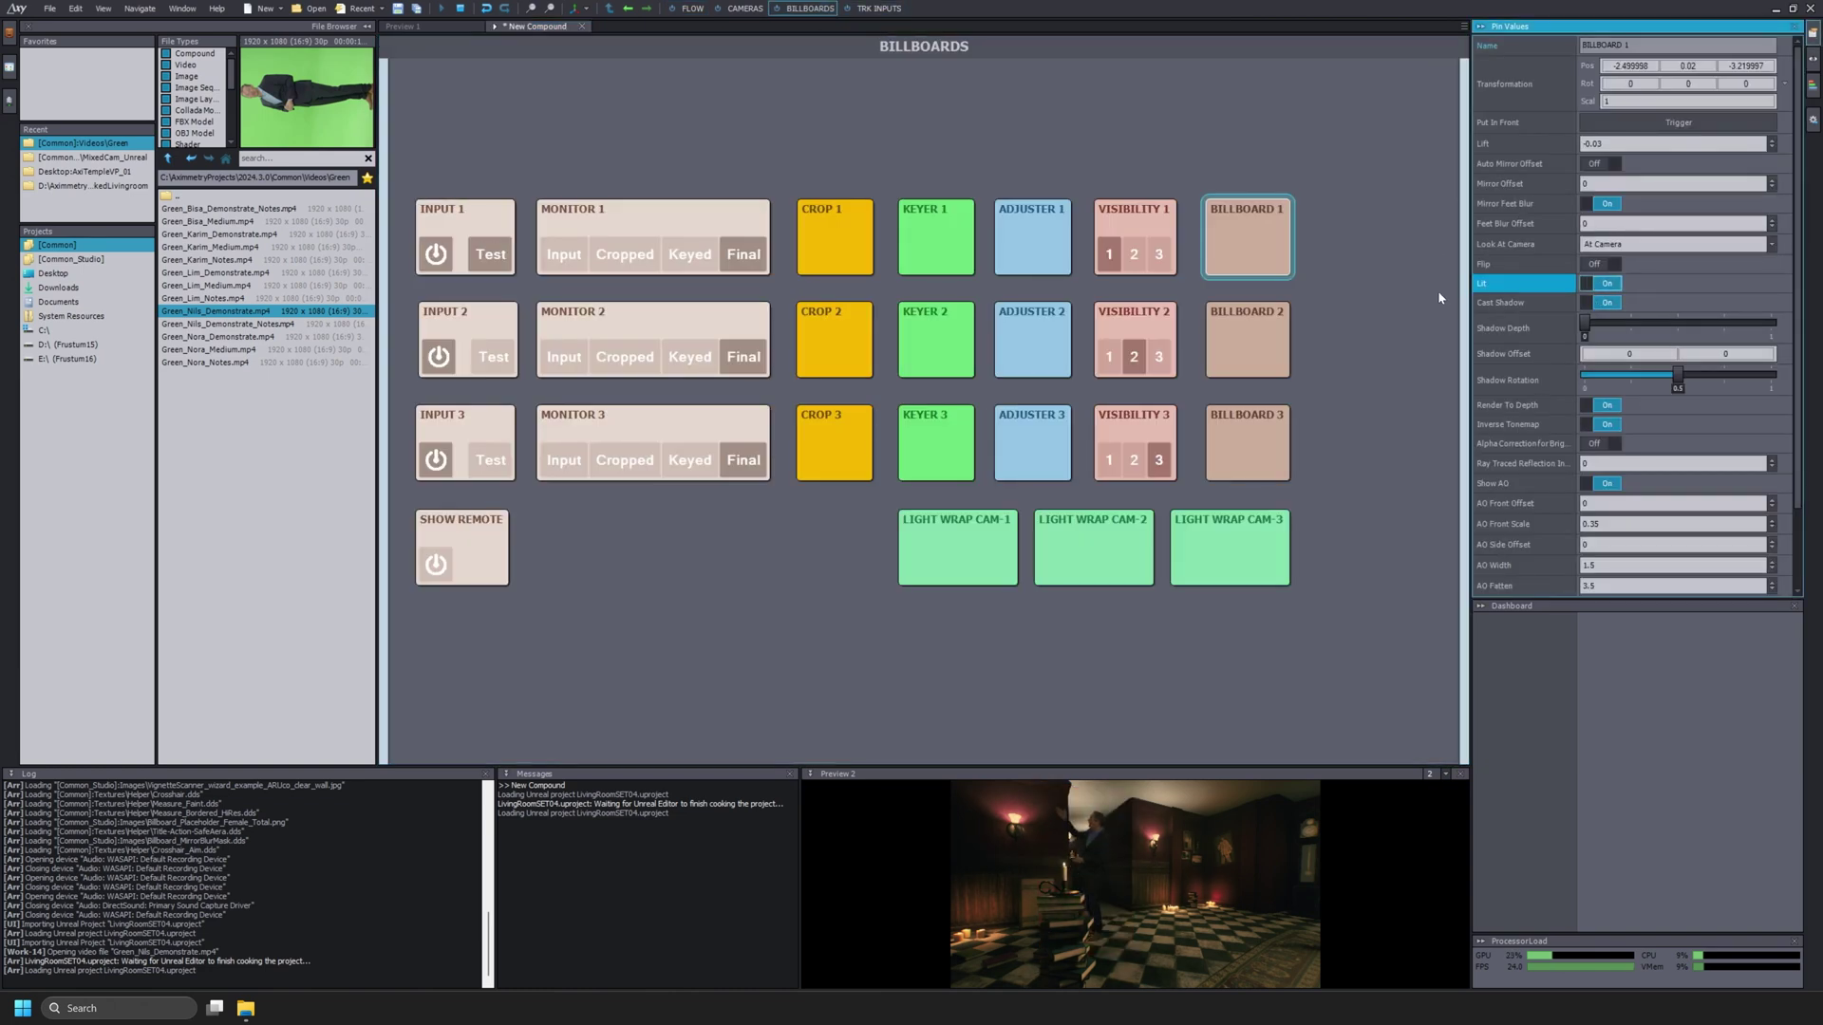
pyautogui.click(692, 8)
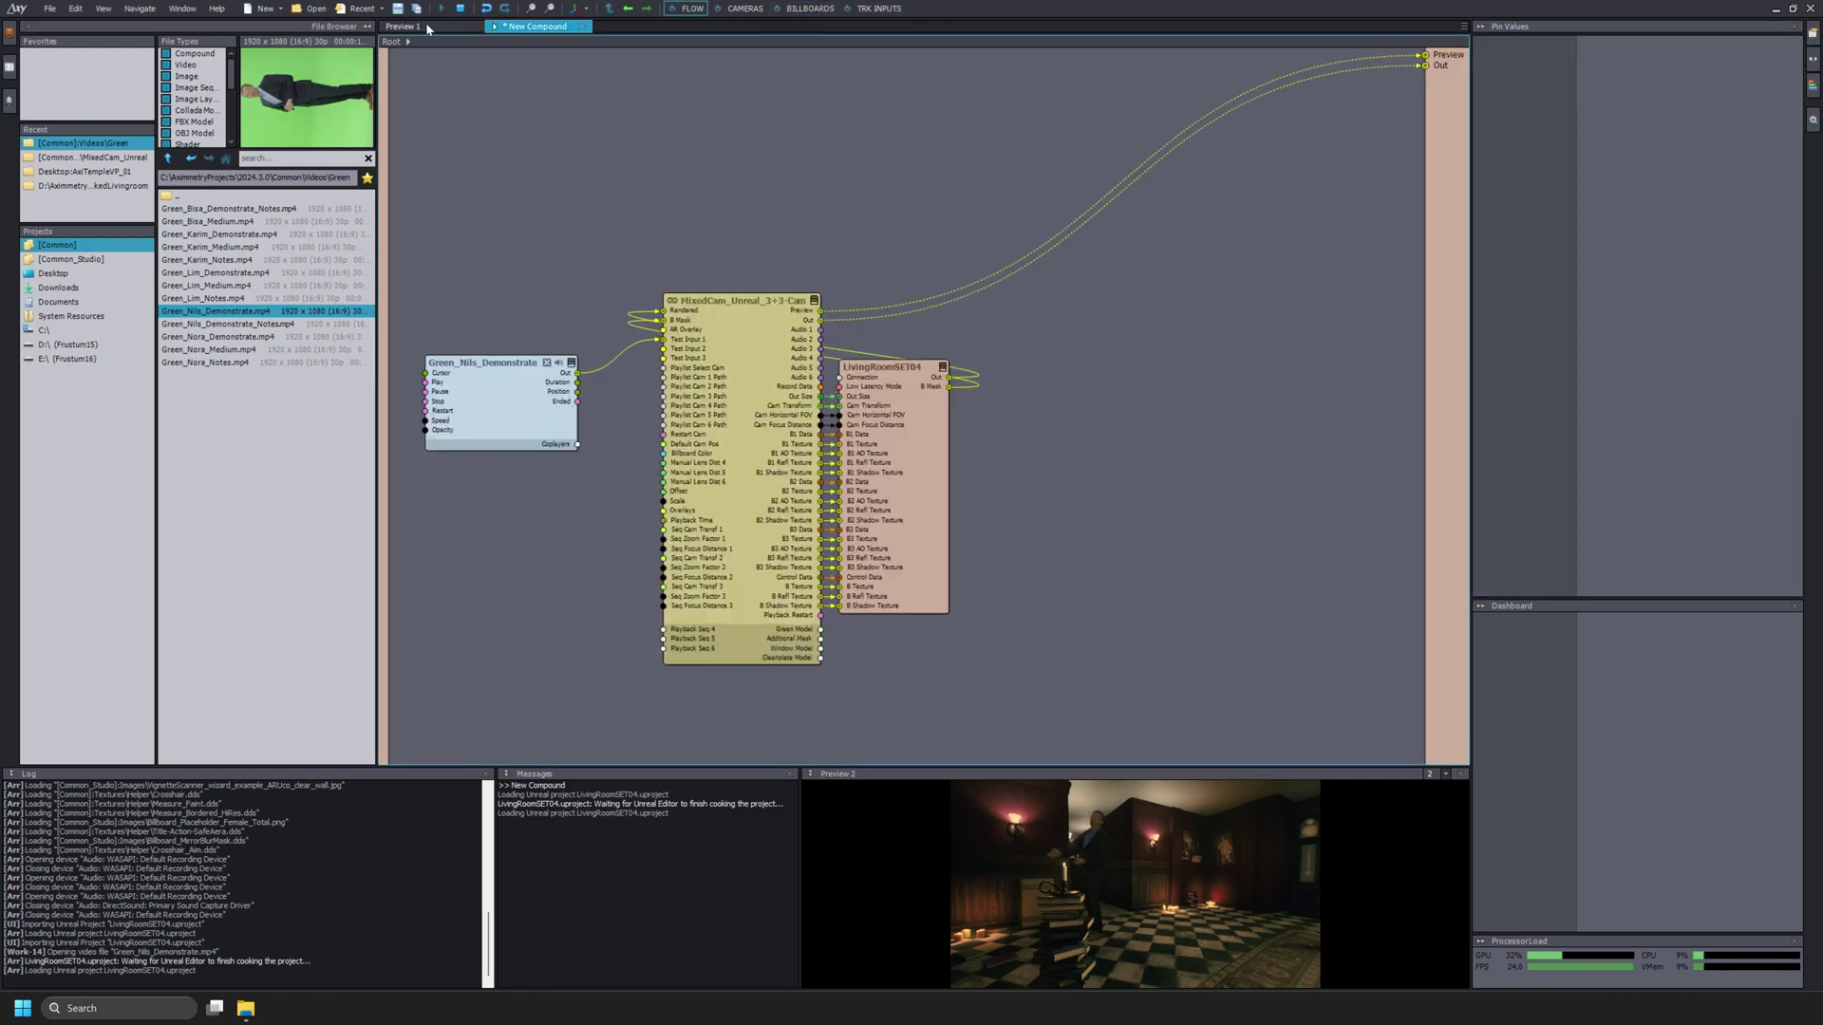
pyautogui.click(803, 9)
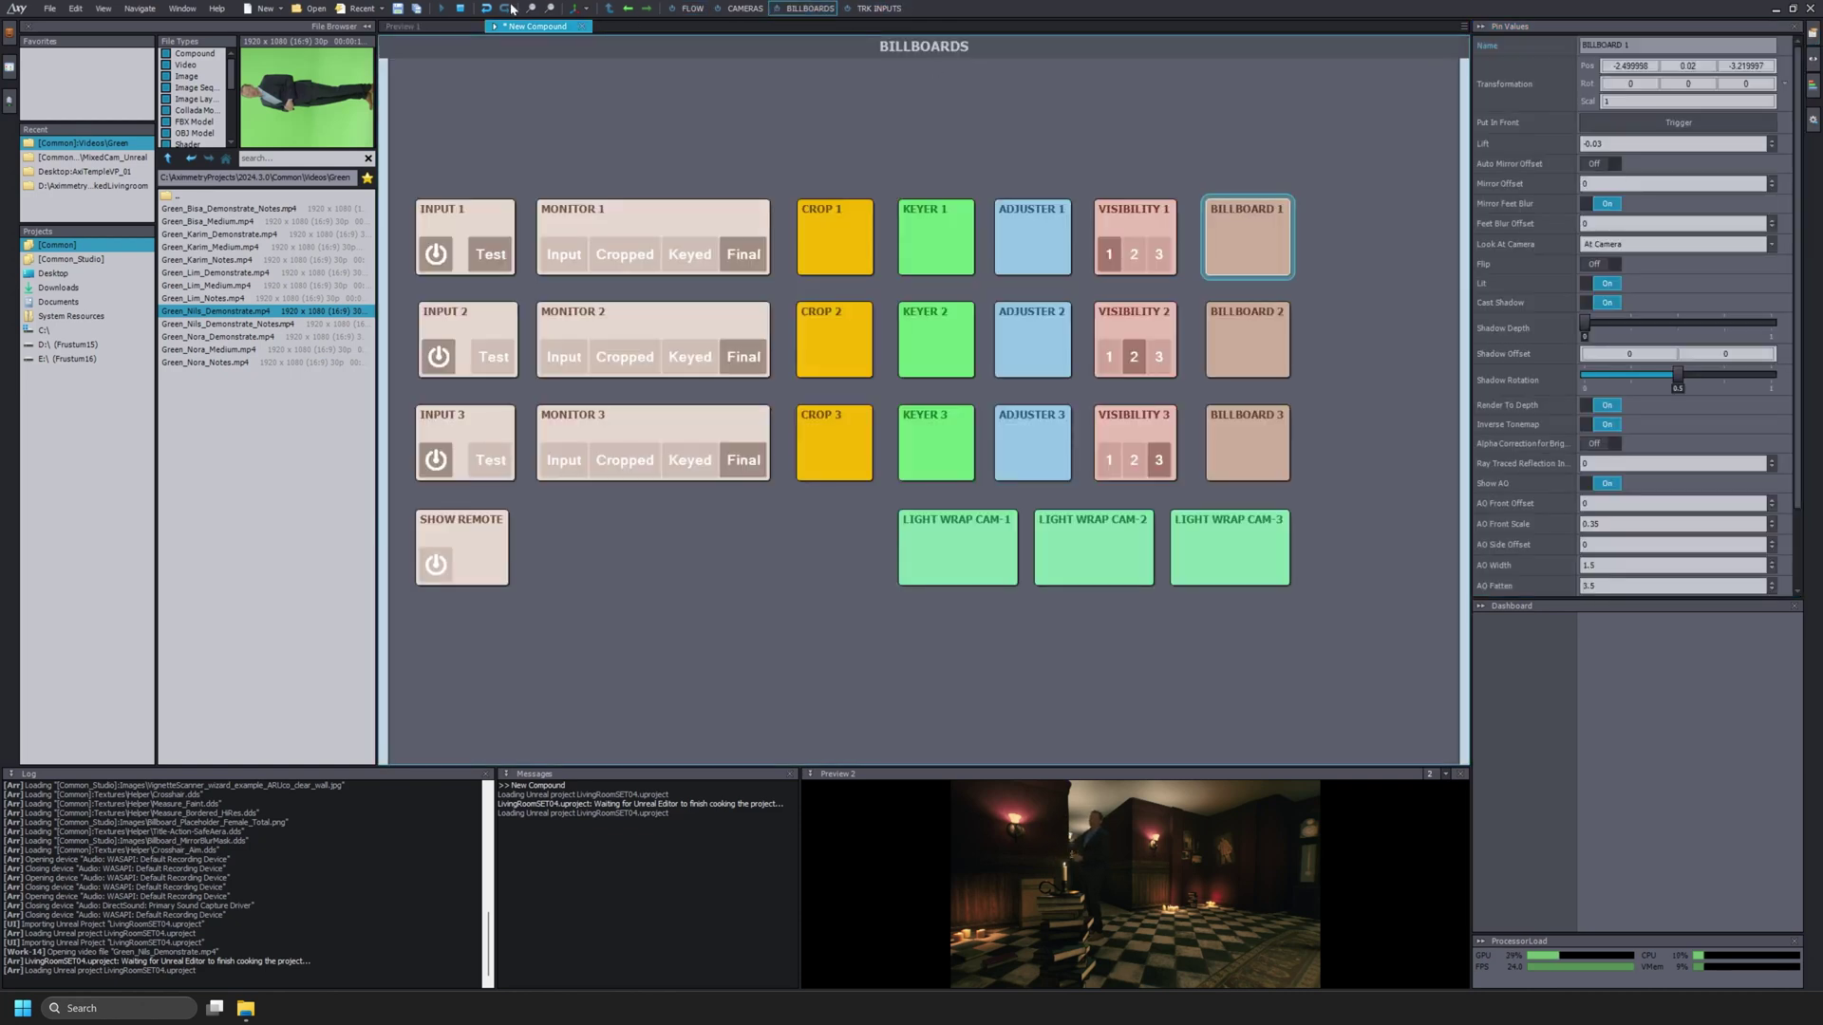
pyautogui.click(403, 26)
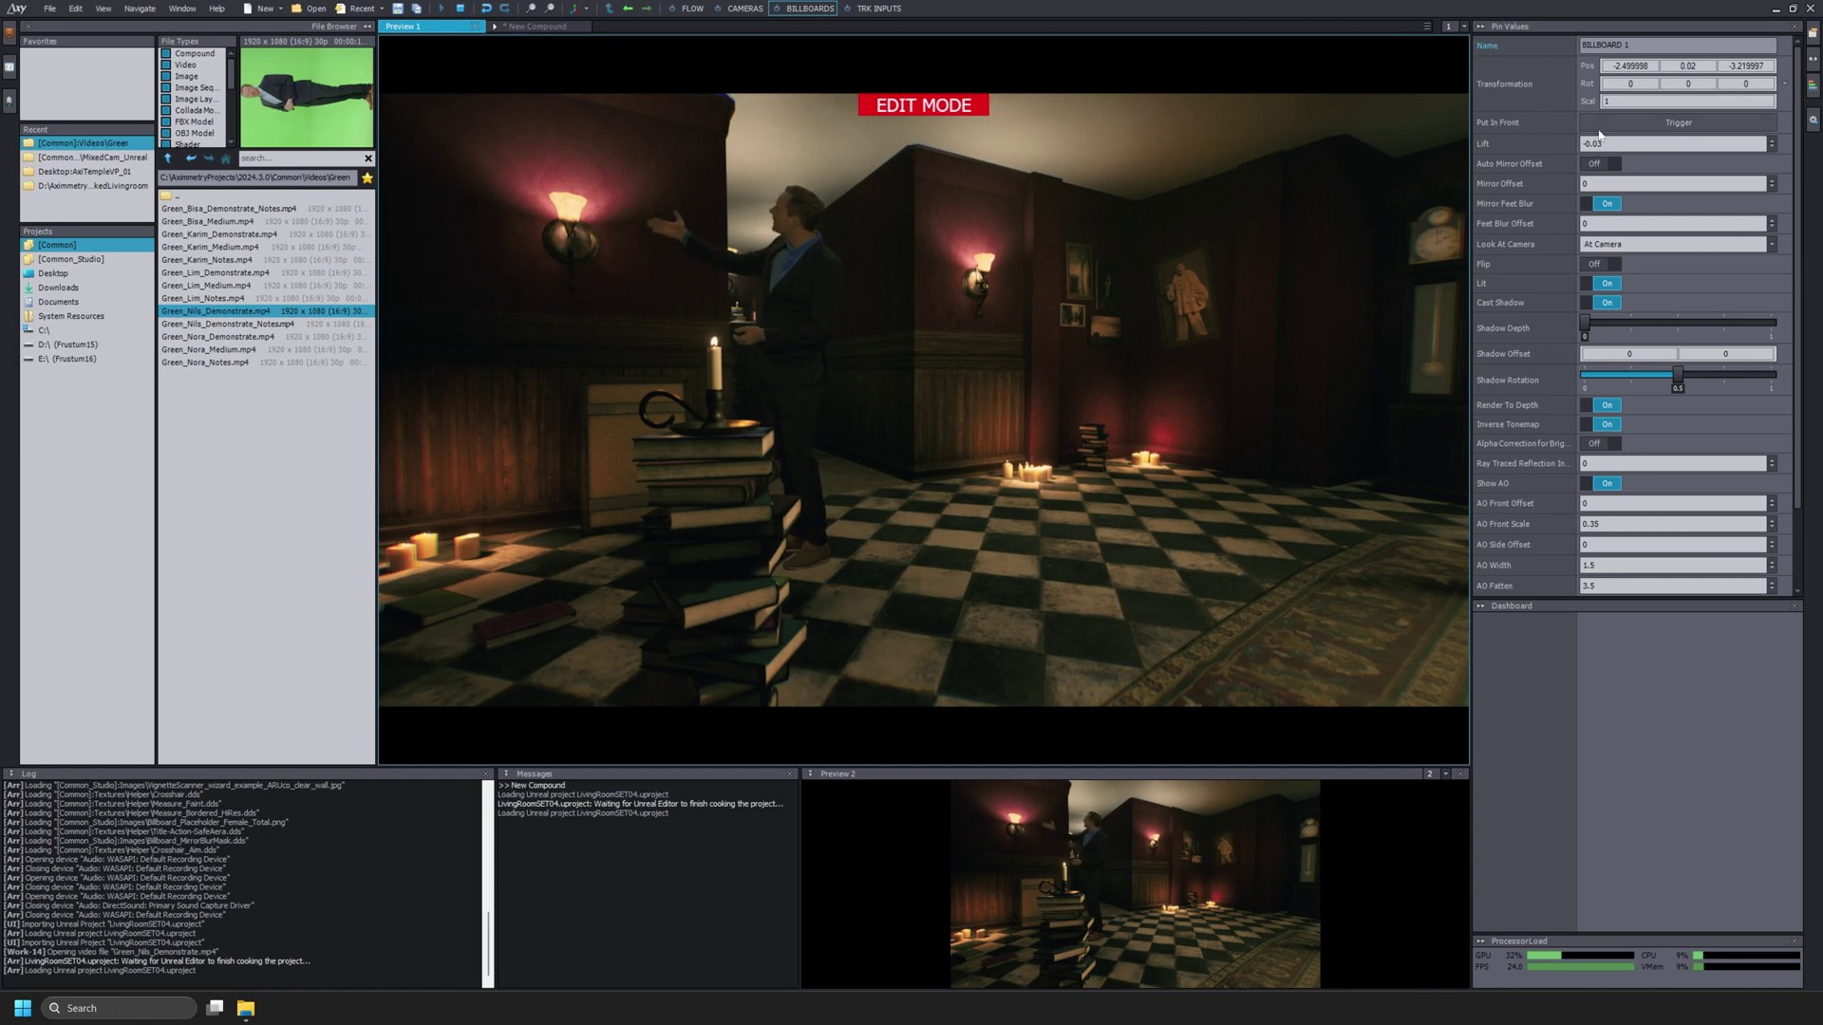
# Set billboard 1's Lift to -1.87.
pyautogui.click(1652, 143)
pyautogui.write('-0.6')
pyautogui.press('BackSpace')
pyautogui.write('85')
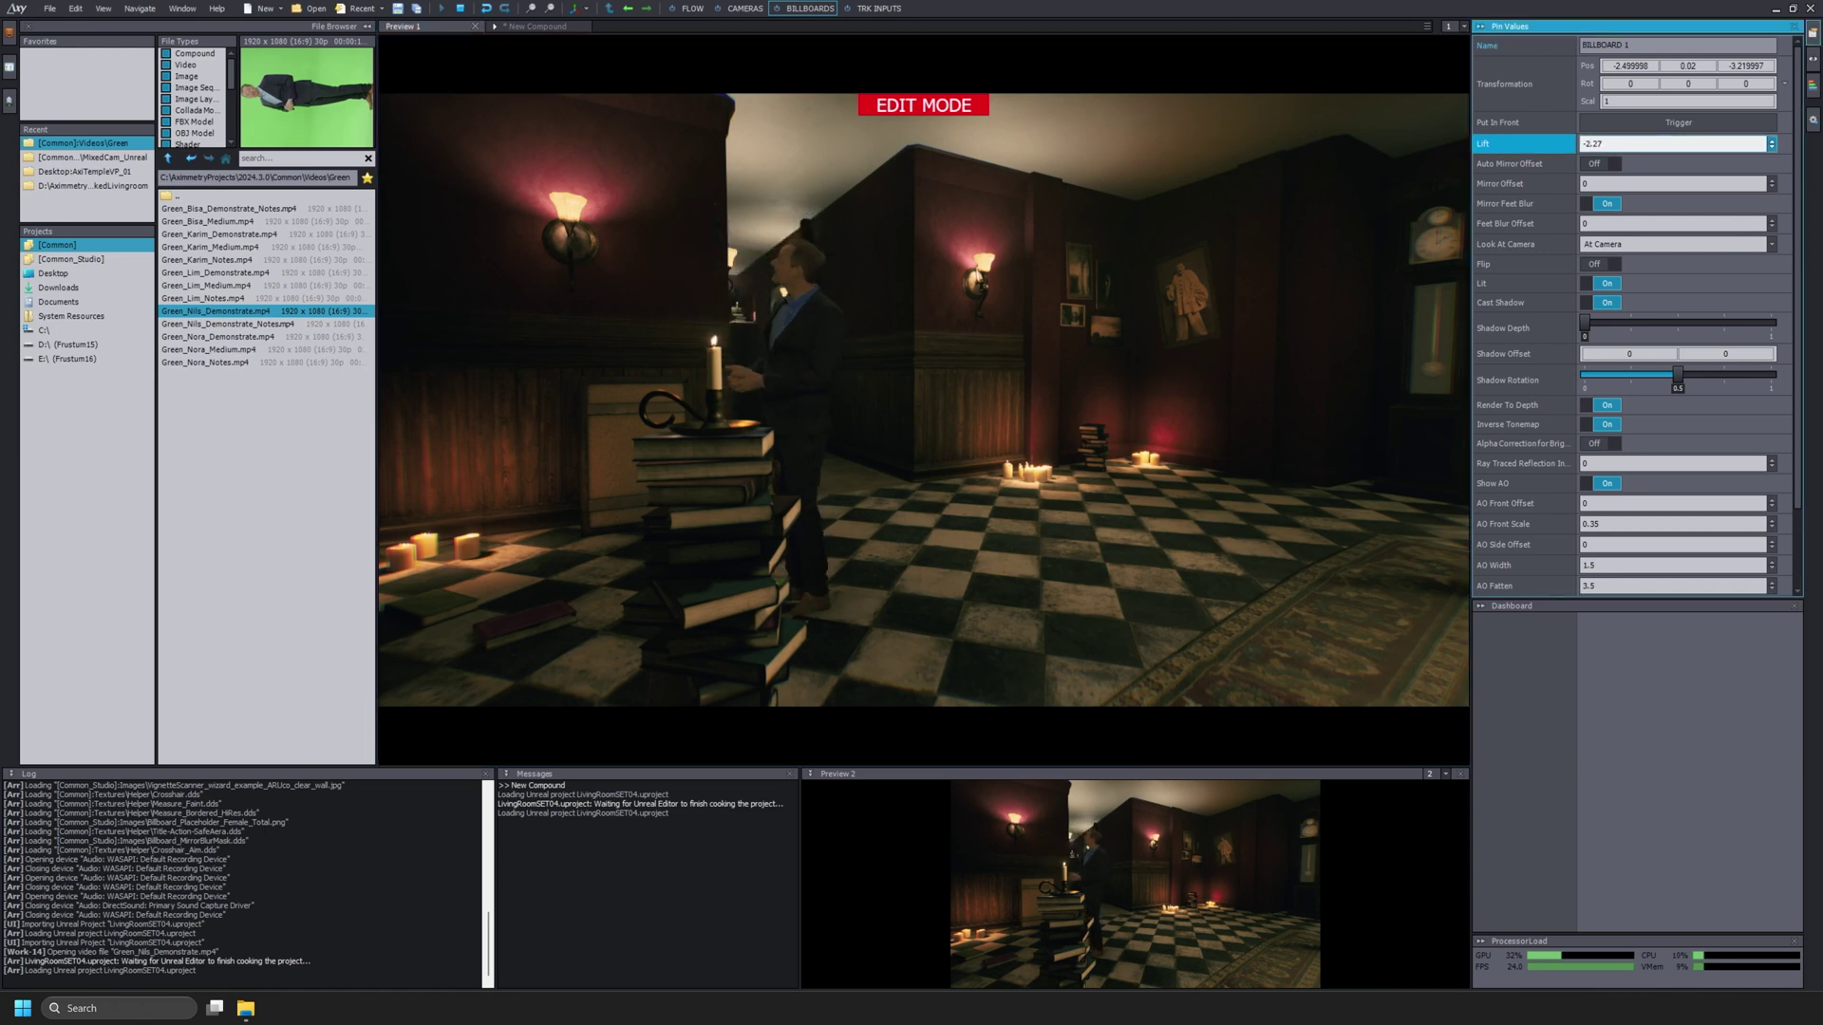
pyautogui.click(1591, 144)
pyautogui.press('BackSpace')
pyautogui.write('1')
pyautogui.scroll(-2, 1591, 143)
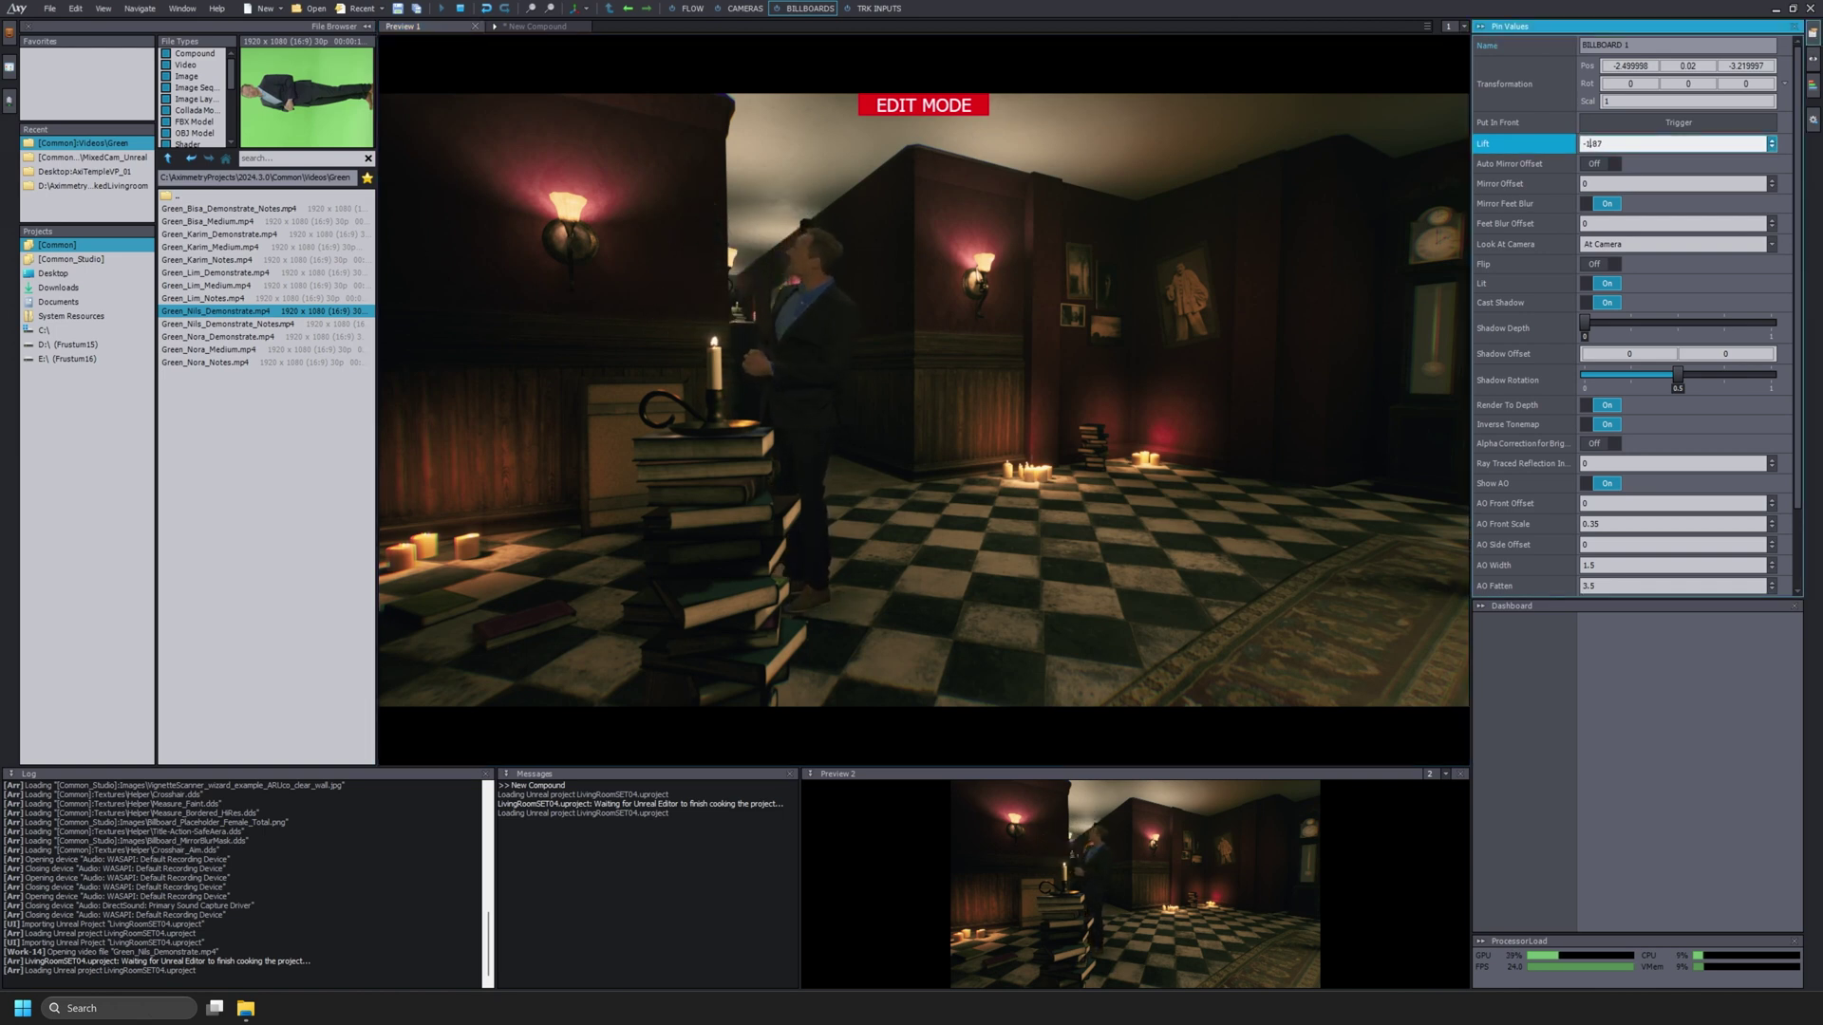
# Move billboard 1 out from behind the book stack to about X -2.66 and Z -2.23.
pyautogui.scroll(-8, 1629, 65)
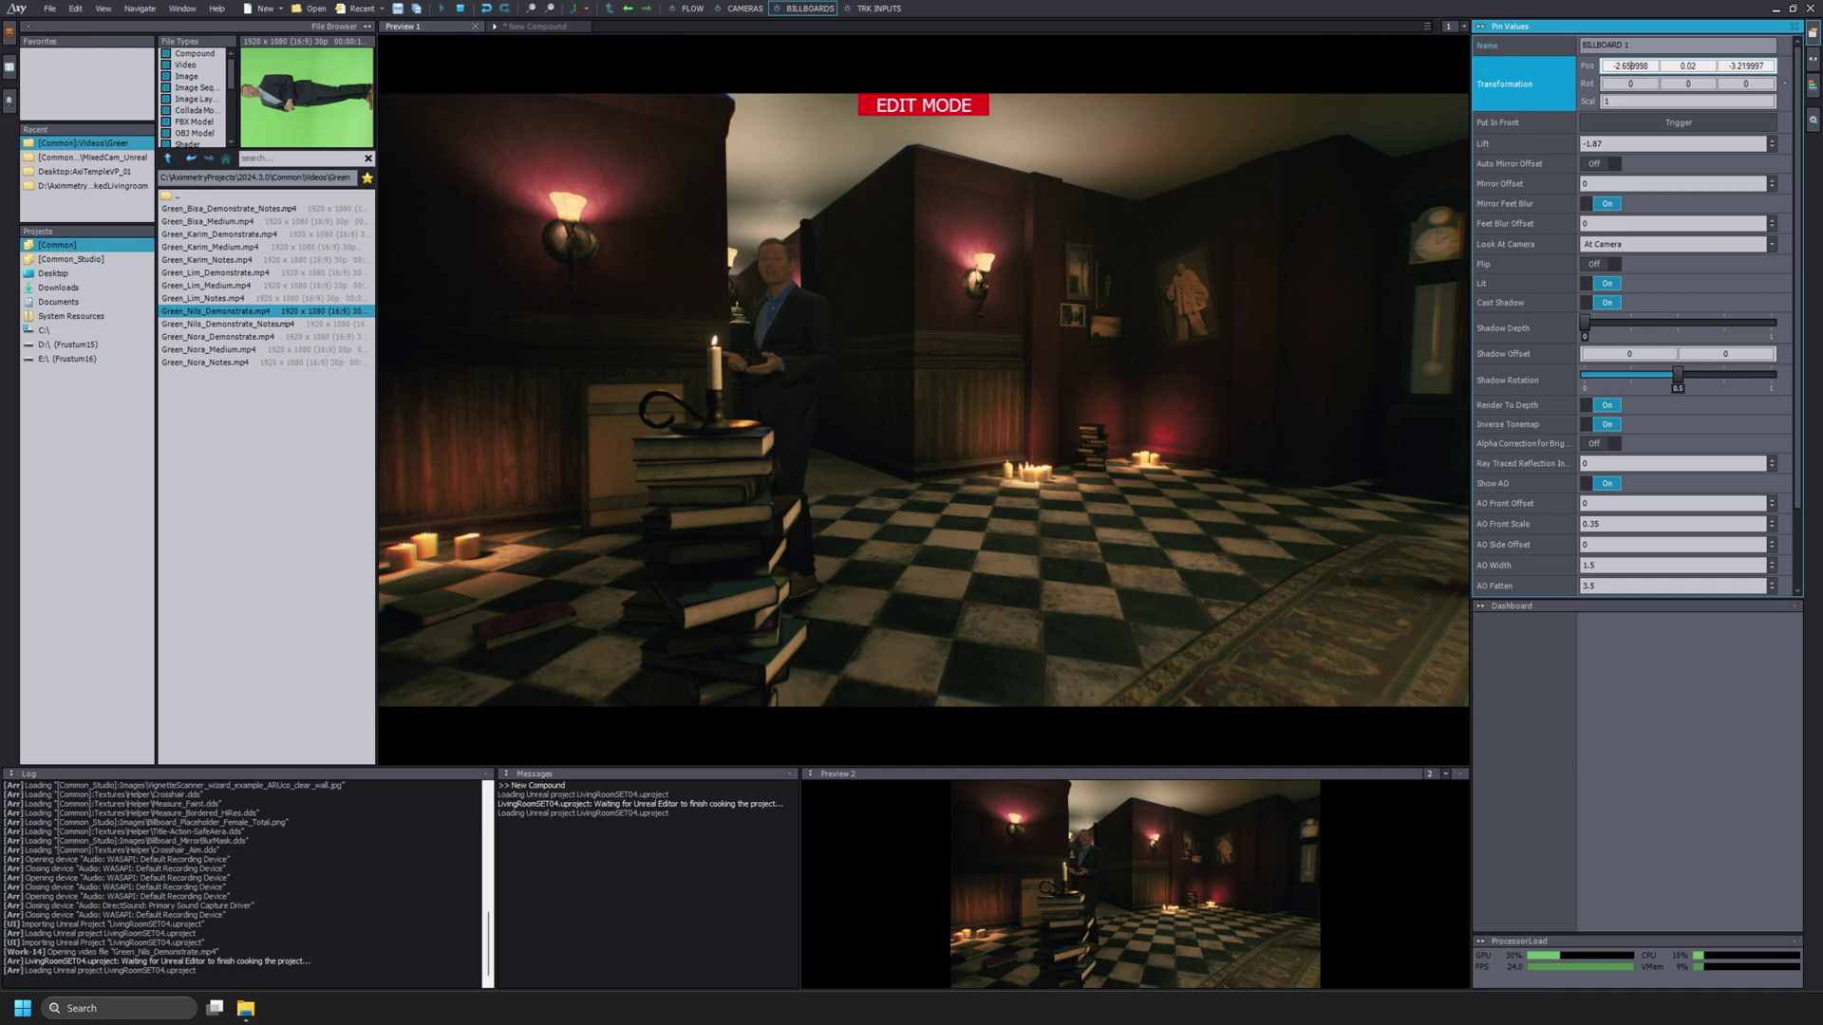
pyautogui.scroll(-20, 1742, 65)
pyautogui.scroll(10, 1742, 65)
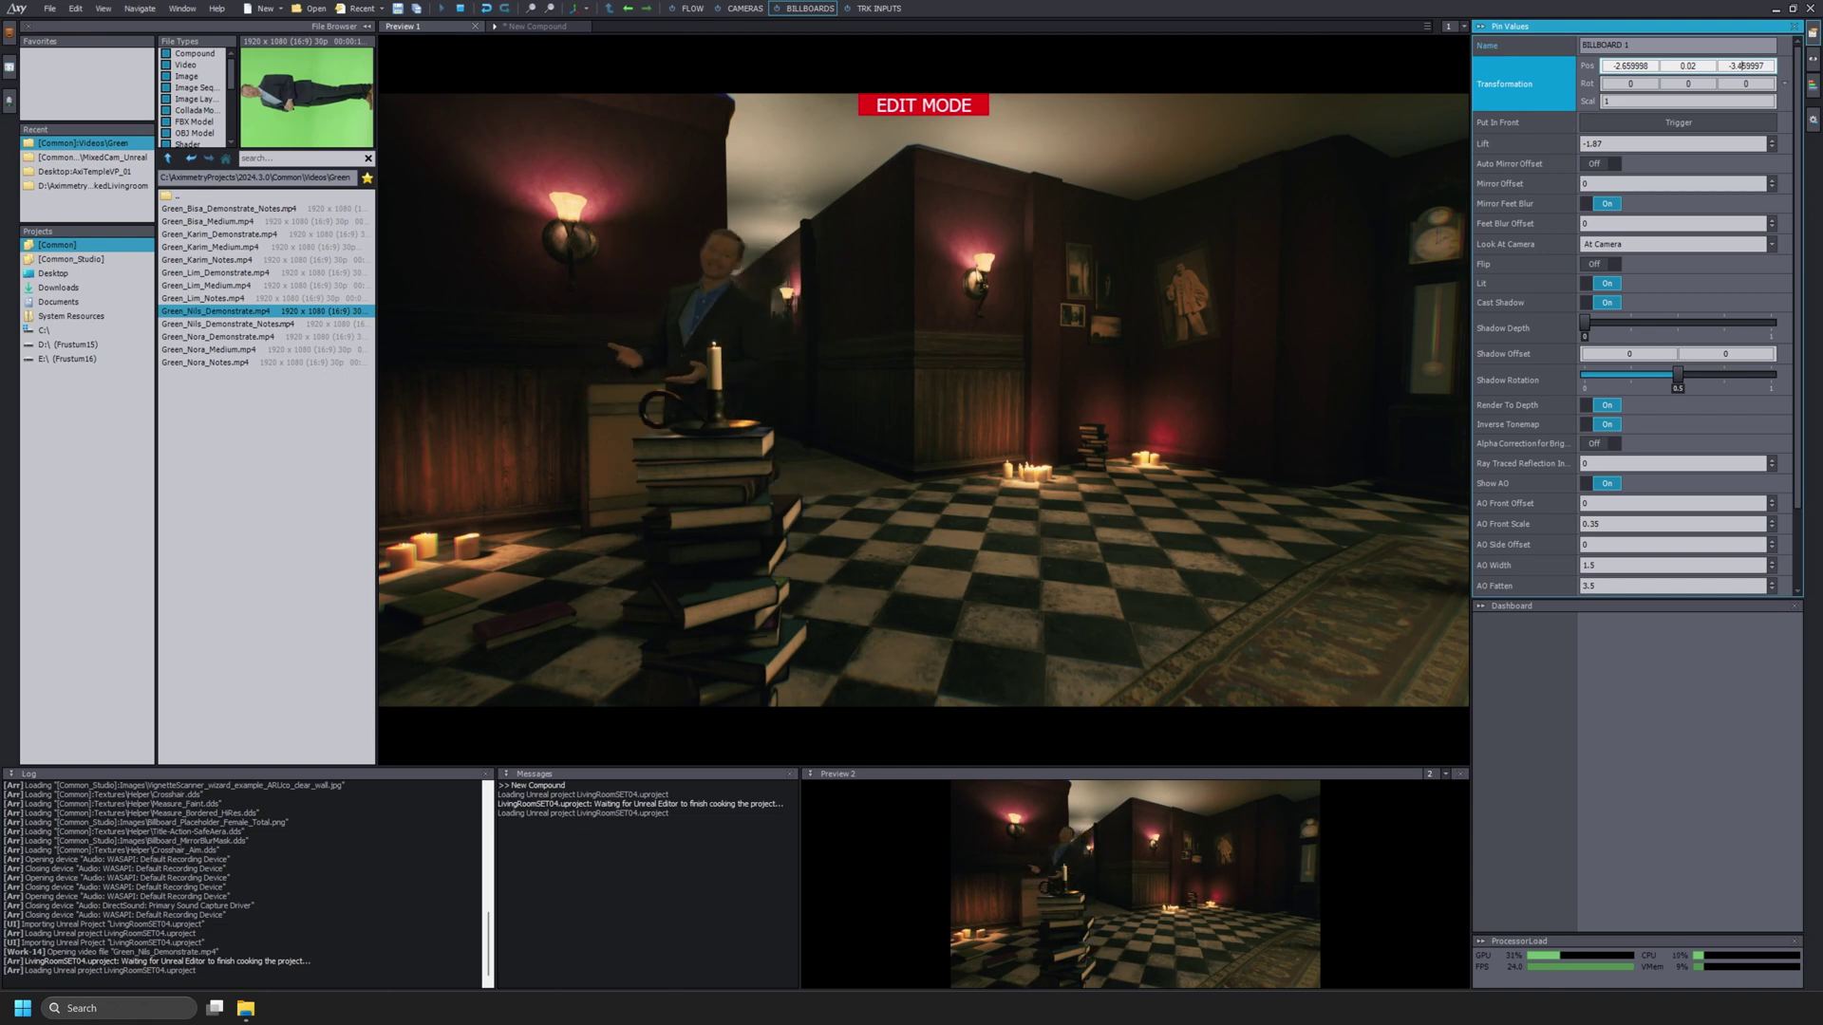
pyautogui.scroll(15, 1743, 66)
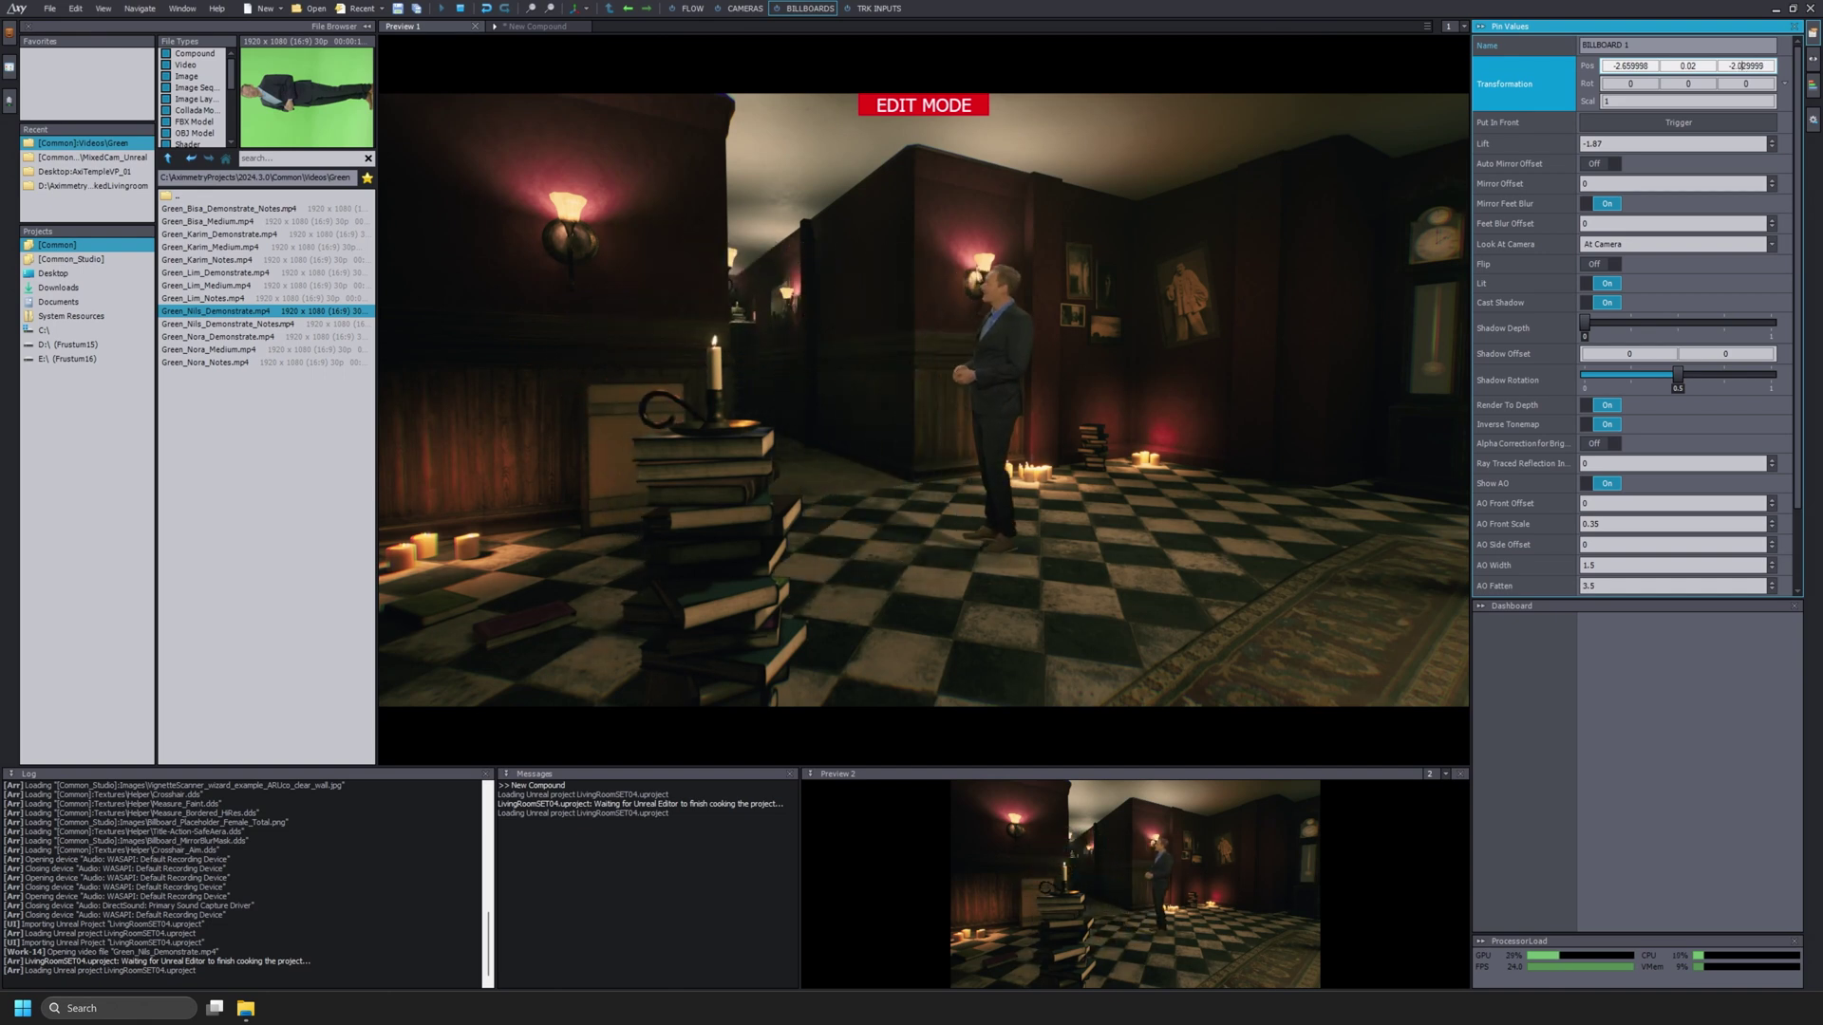
pyautogui.scroll(-10, 1742, 65)
pyautogui.moveTo(892, 450); pyautogui.dragTo(902, 380, button='middle')
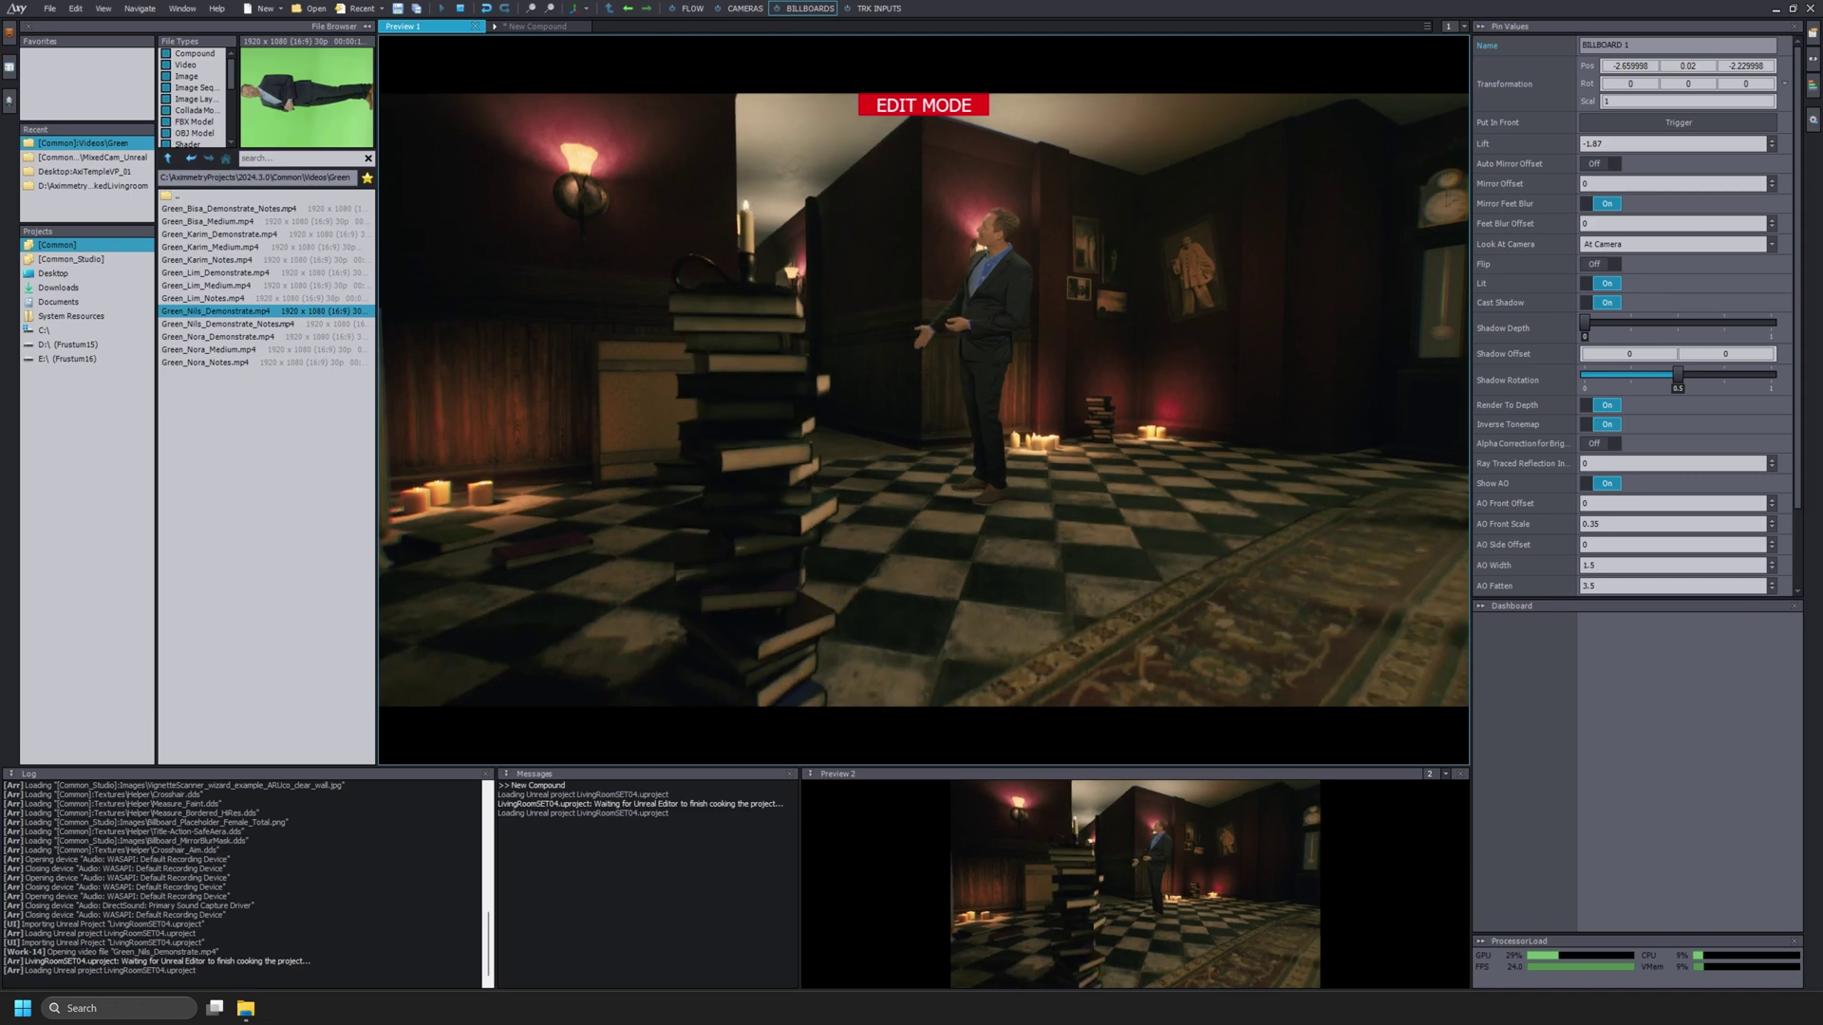